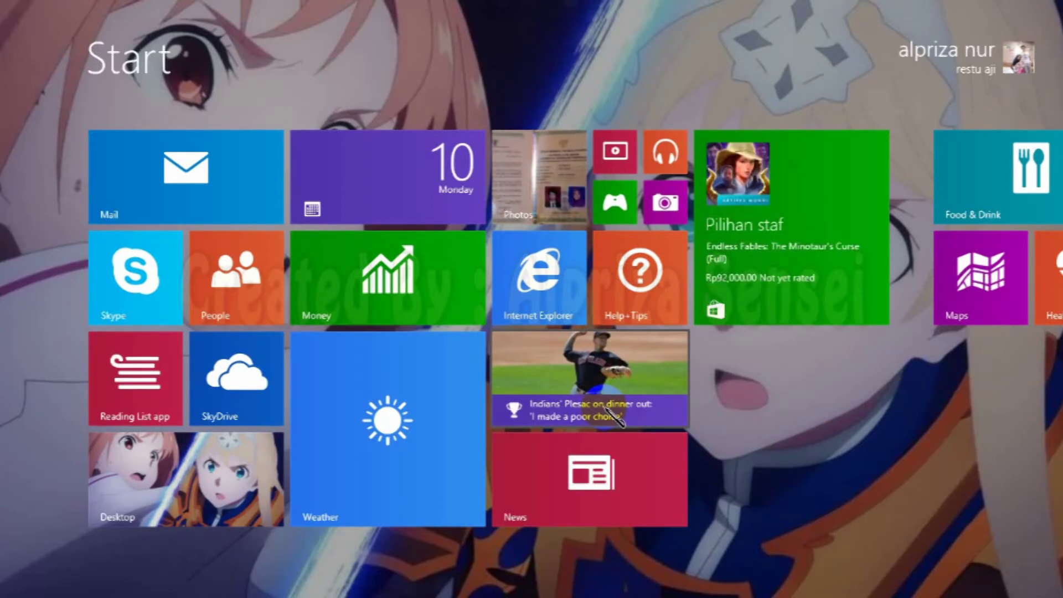
Step: Open Adobe Premiere Pro CS6 and start a new project named "Belajar Premiere"
scroll(607, 409, down, 5)
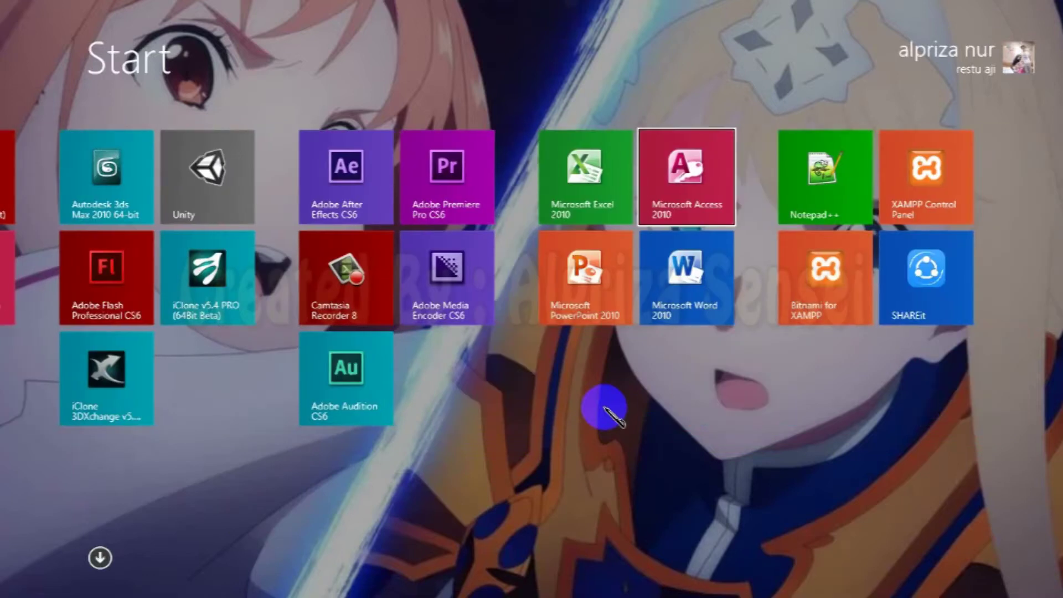
click(445, 217)
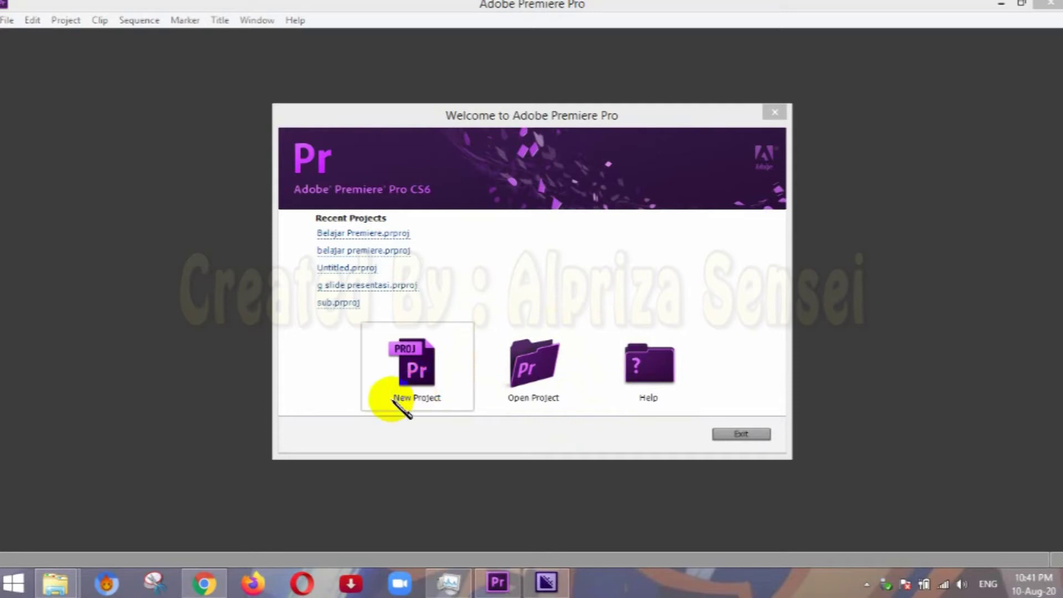
click(411, 375)
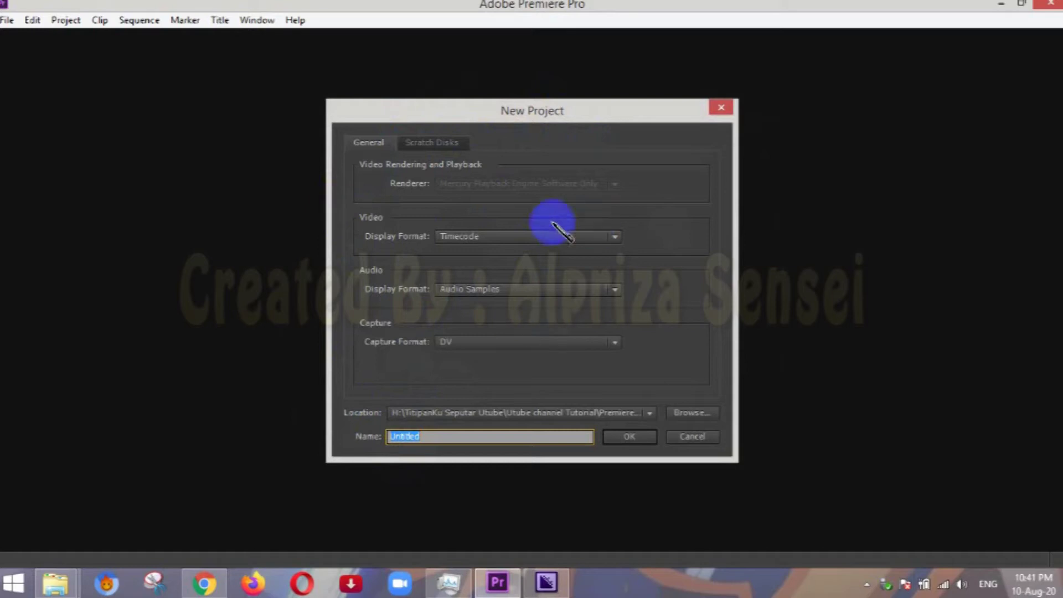
click(436, 436)
drag(437, 436, 358, 444)
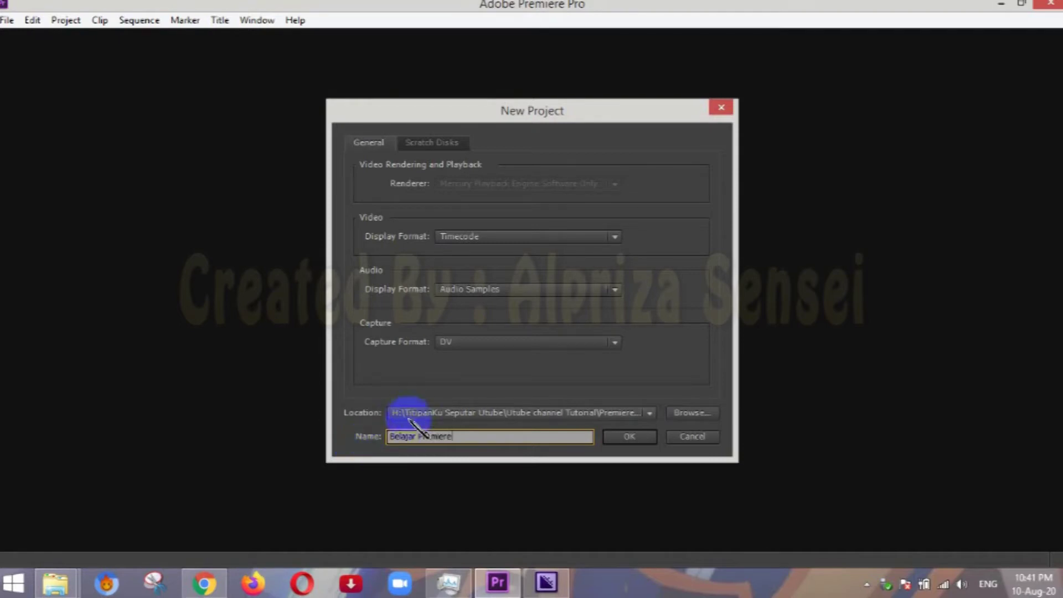
Step: Create a folder named "Premiere CS6" inside the Utube channel Tutorial folder and choose it as the project location
click(677, 413)
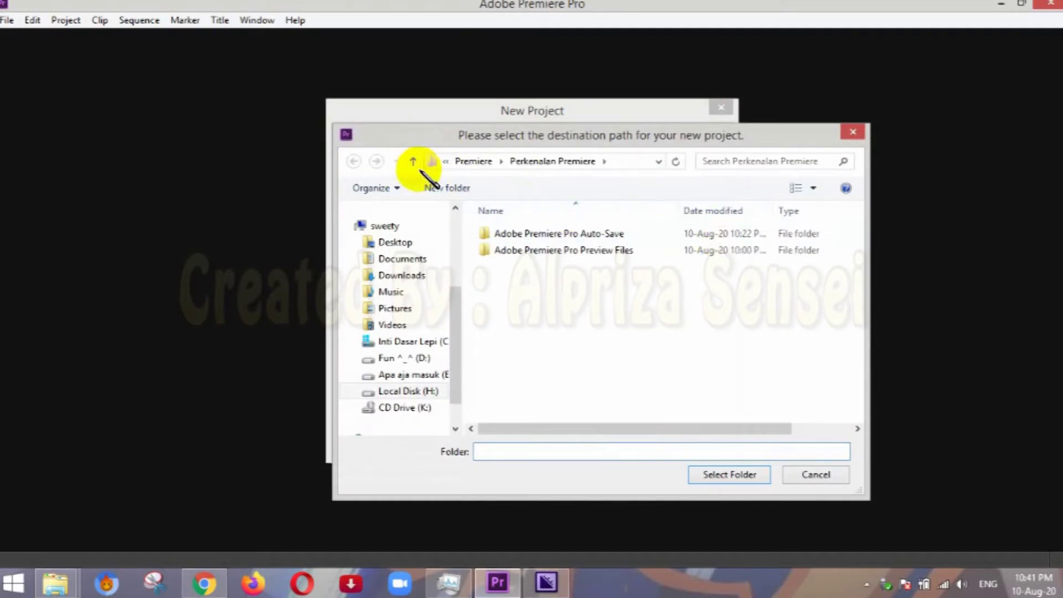
click(413, 161)
click(415, 163)
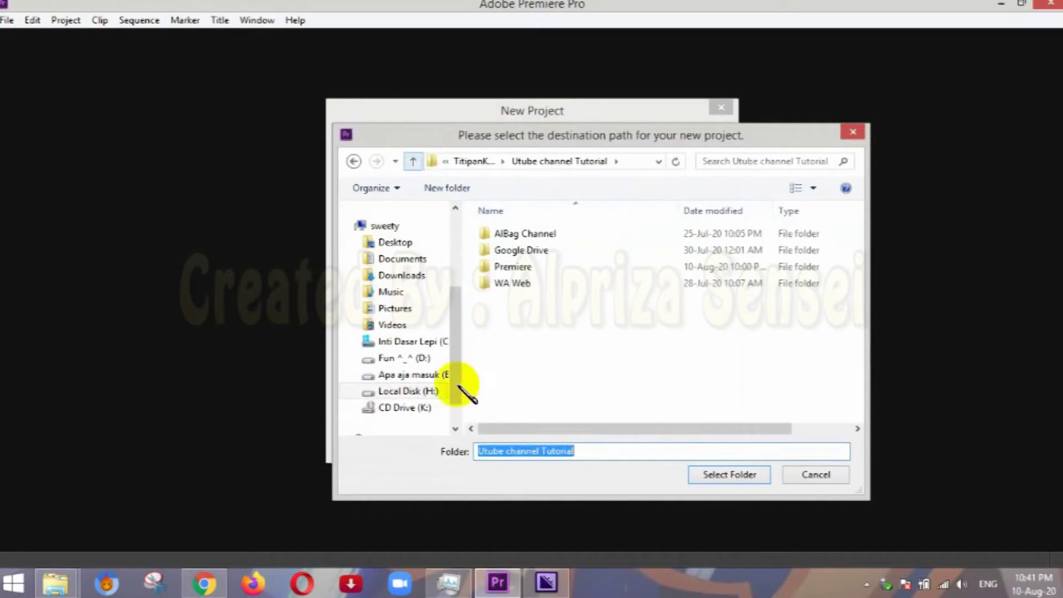
click(432, 185)
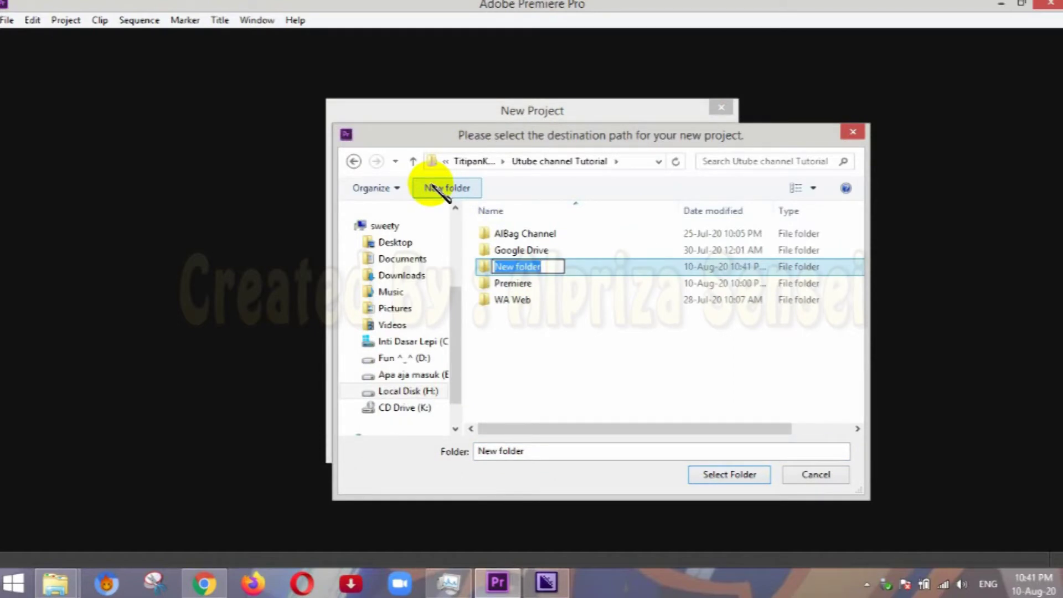
text(Premiere CS6)
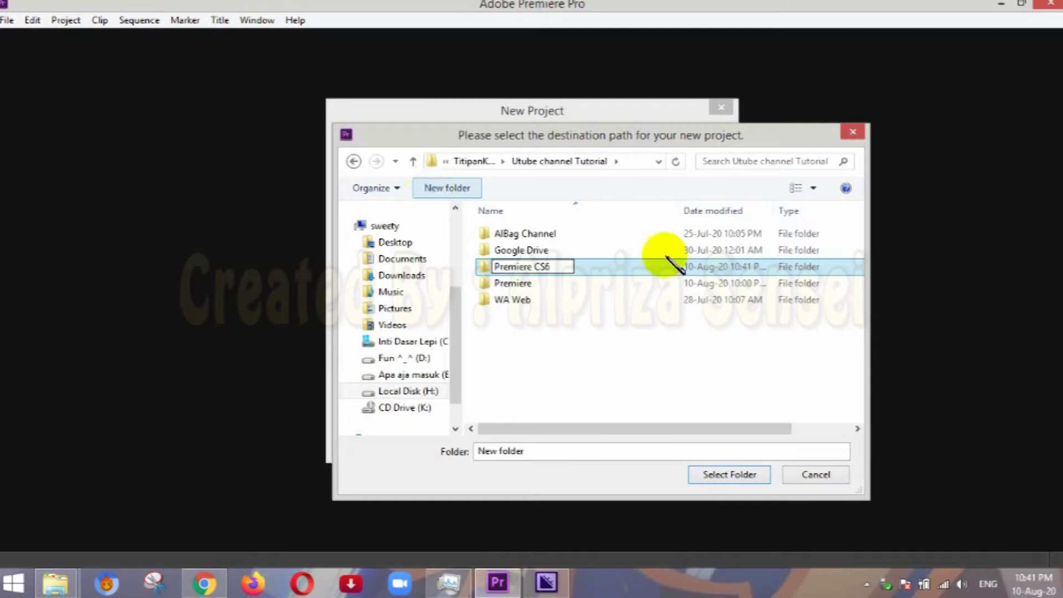
click(653, 349)
click(548, 283)
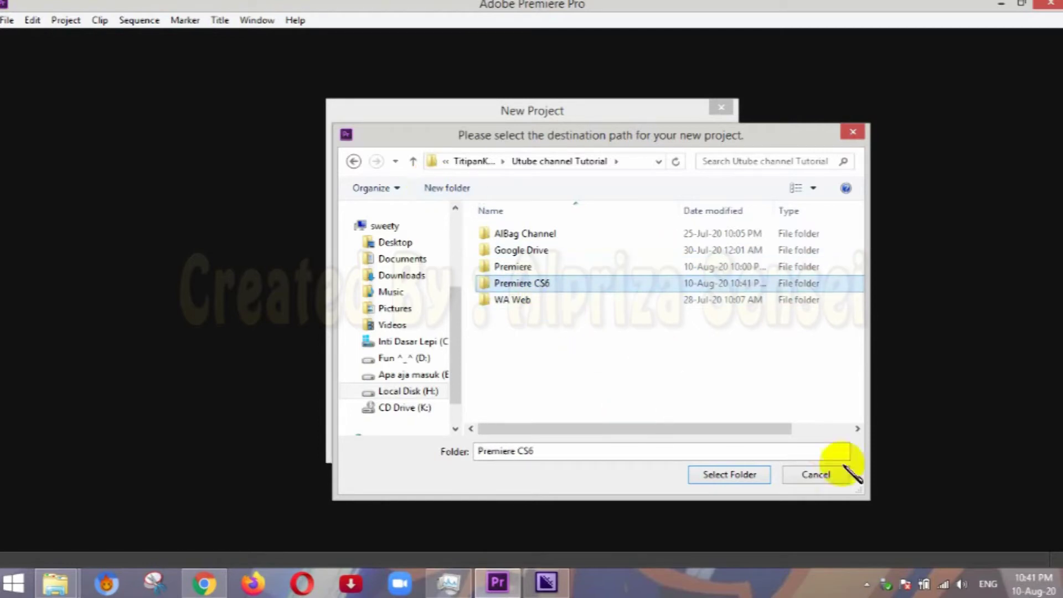
click(756, 474)
Step: Create a "Perkenalan Premiere" subfolder inside Premiere CS6, set it as the project location, and accept the new project settings
click(691, 413)
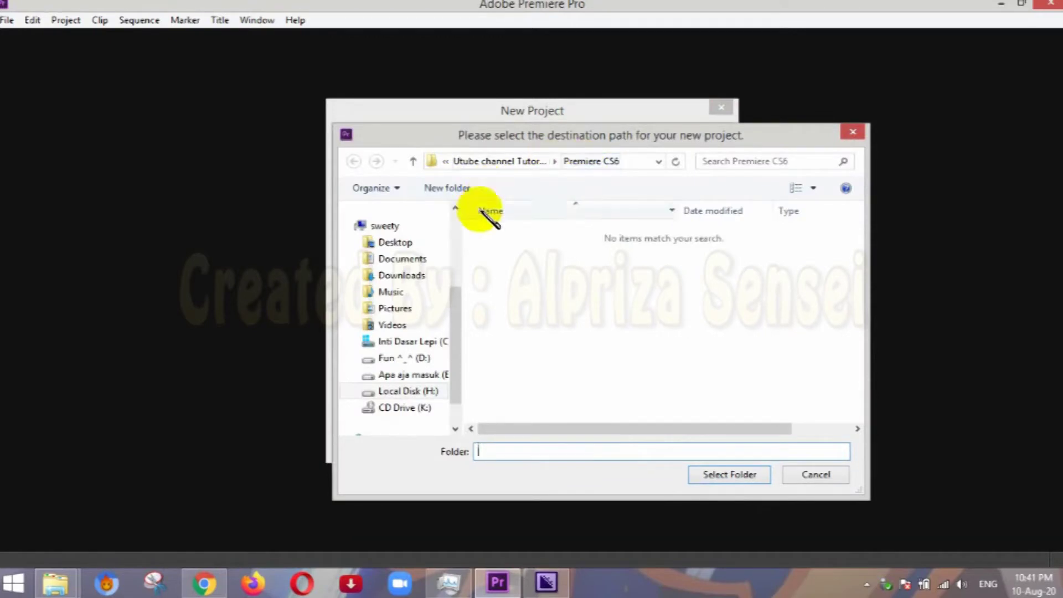
click(459, 189)
text(pERKENALA)
key(BackSpace)
key(BackSpace)
key(BackSpace)
key(BackSpace)
key(BackSpace)
key(BackSpace)
key(BackSpace)
key(BackSpace)
key(BackSpace)
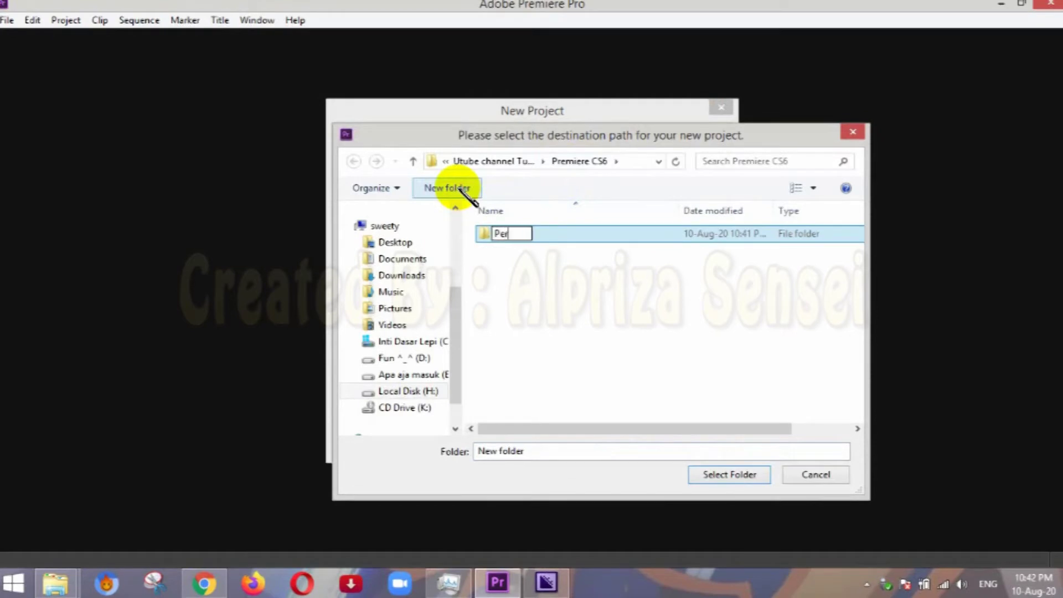
text(Perkenalan)
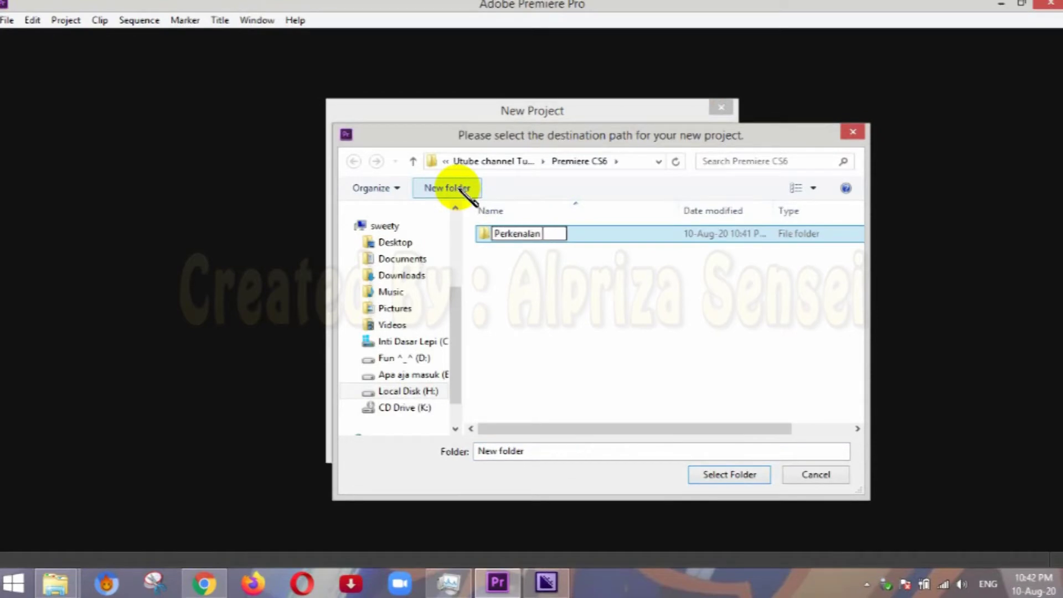
text( Premiere)
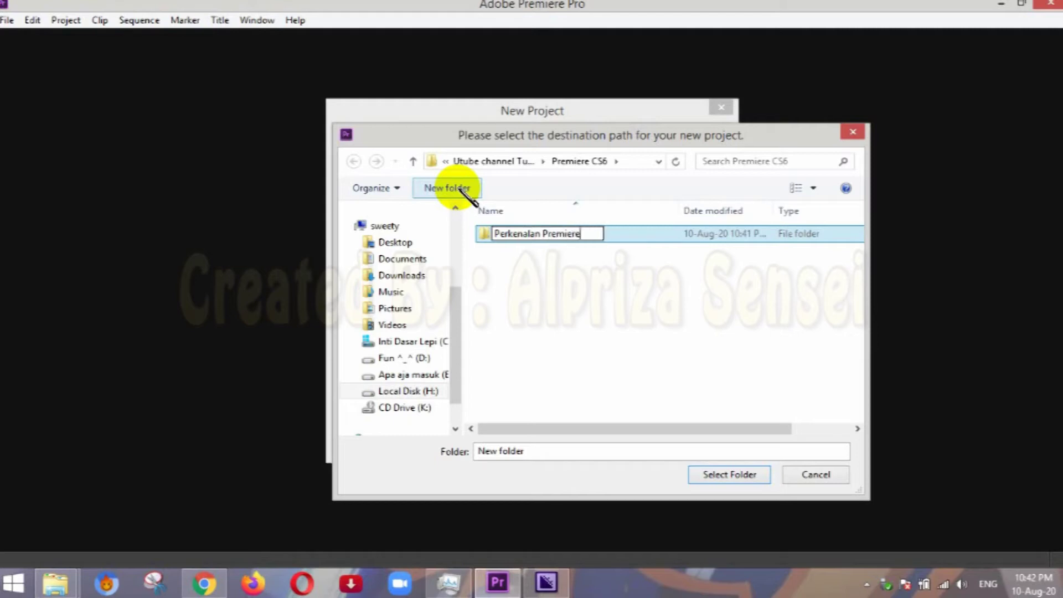
click(672, 375)
click(547, 242)
click(742, 475)
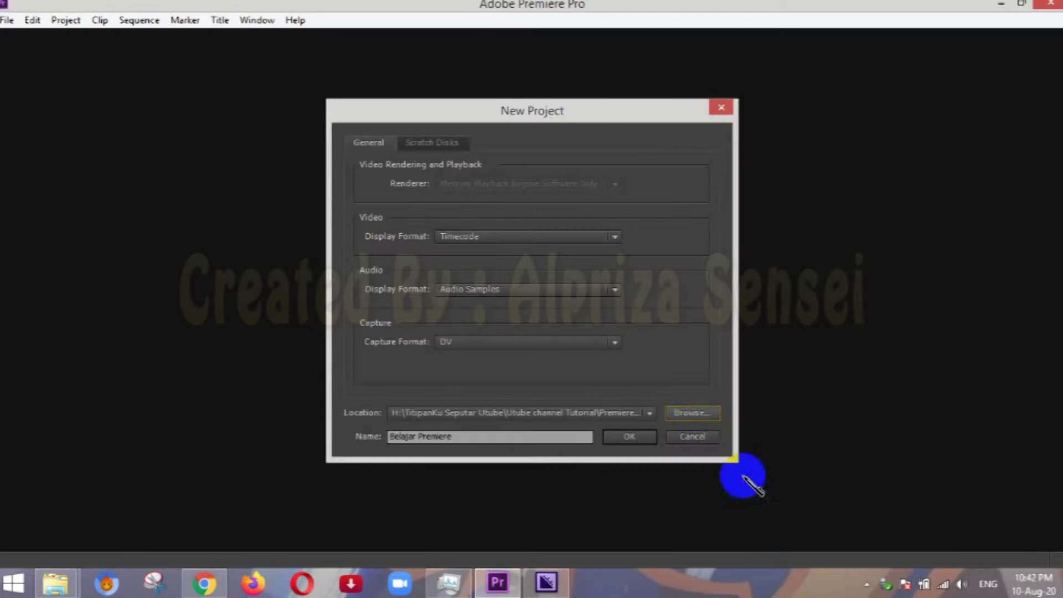
click(628, 441)
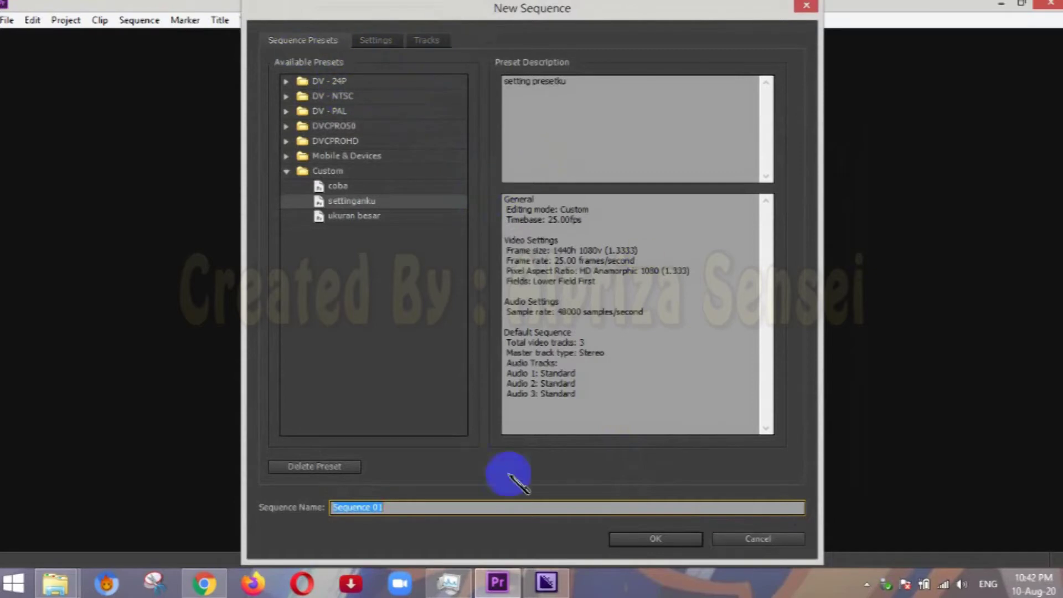
Step: Create the sequence "Sequence 01" with the editing mode P2 1080i/1080p 50Hz DVCPROHD
click(412, 507)
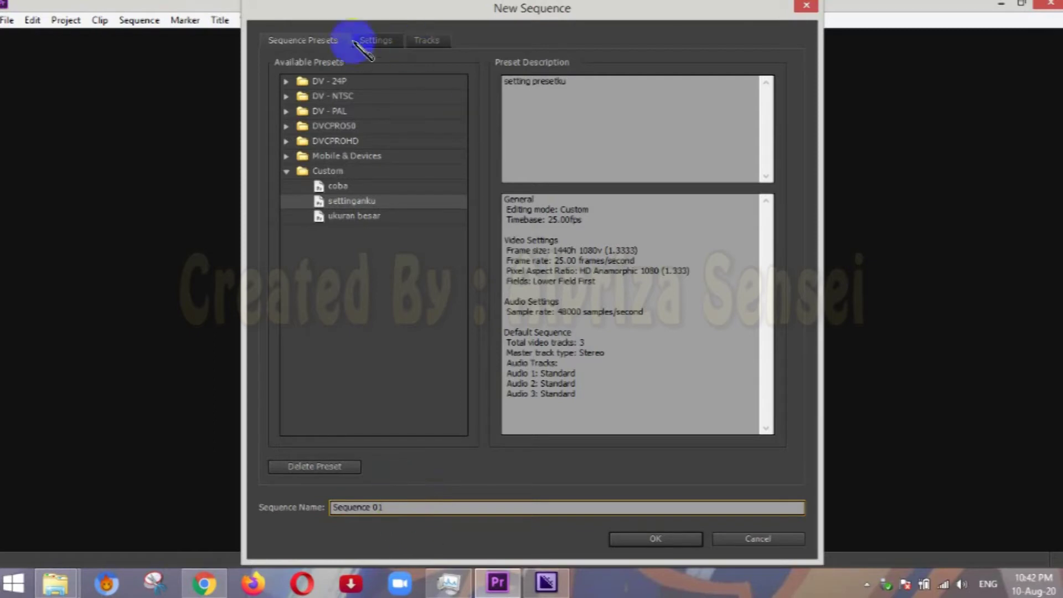
click(375, 40)
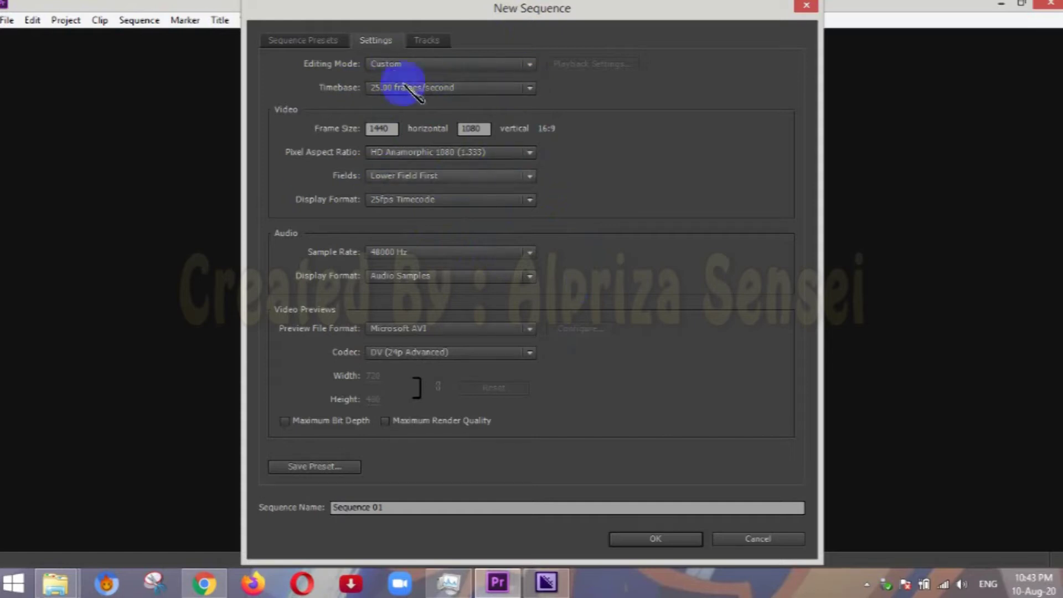
click(438, 62)
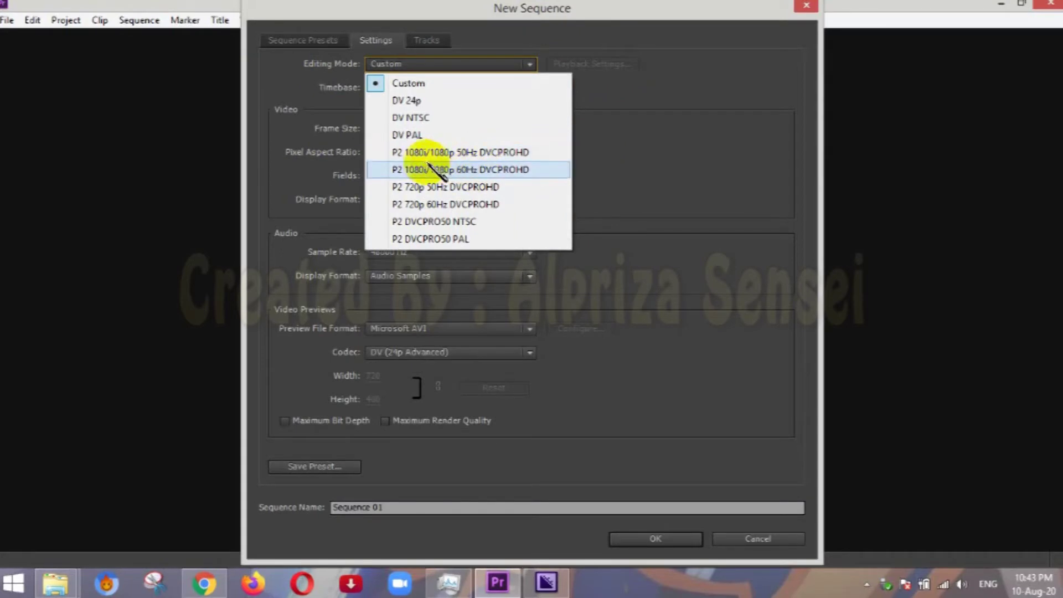
click(475, 156)
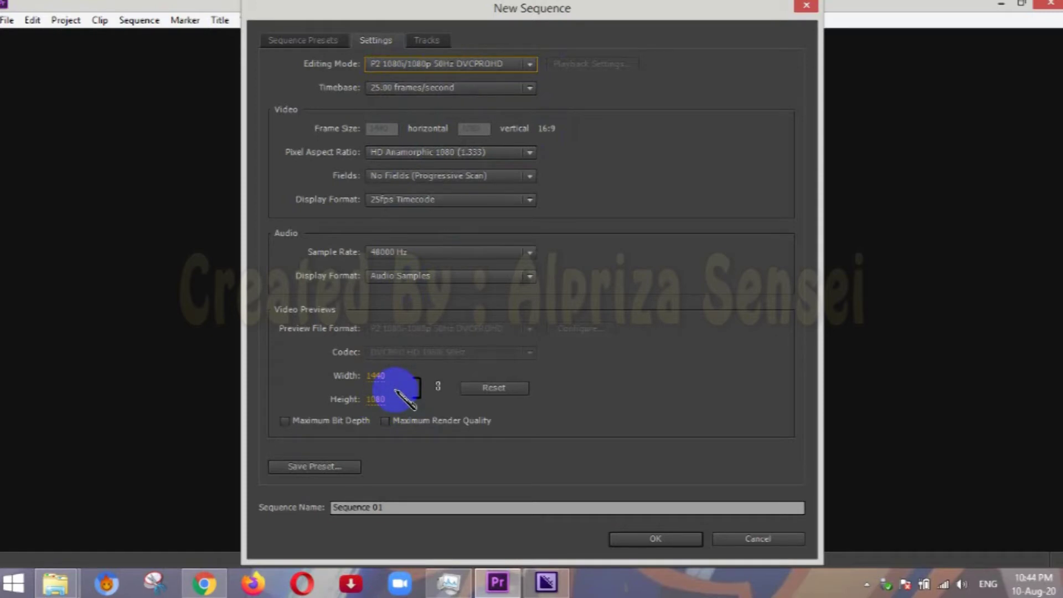
click(437, 67)
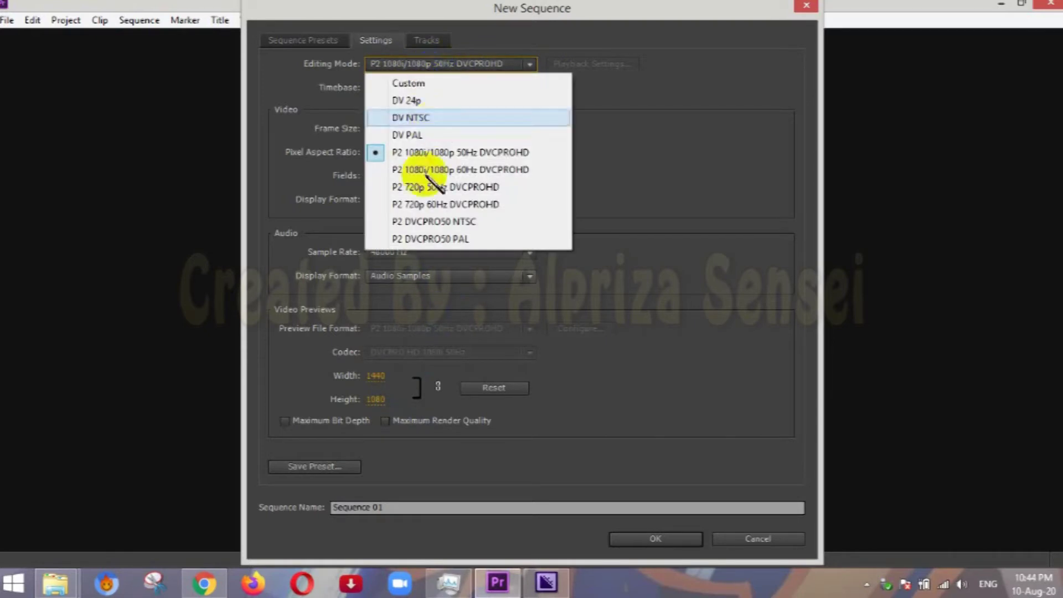
click(424, 152)
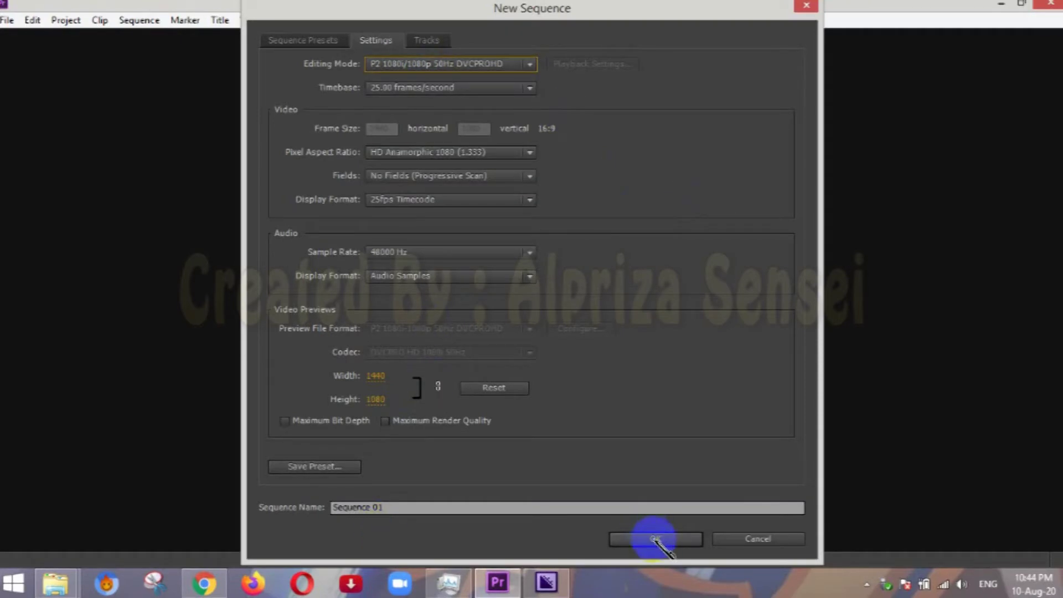
click(398, 514)
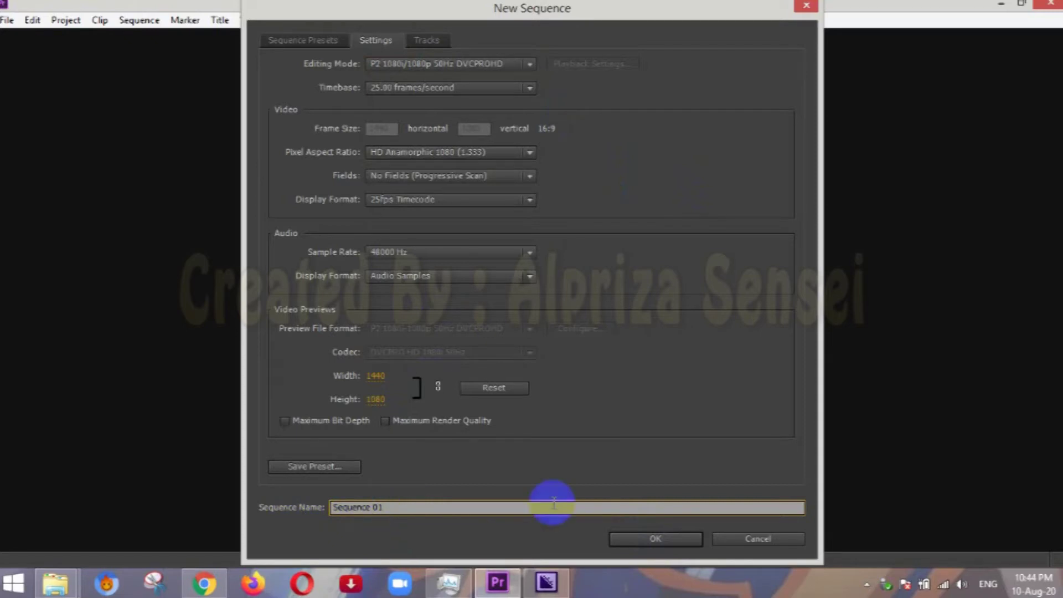
click(673, 540)
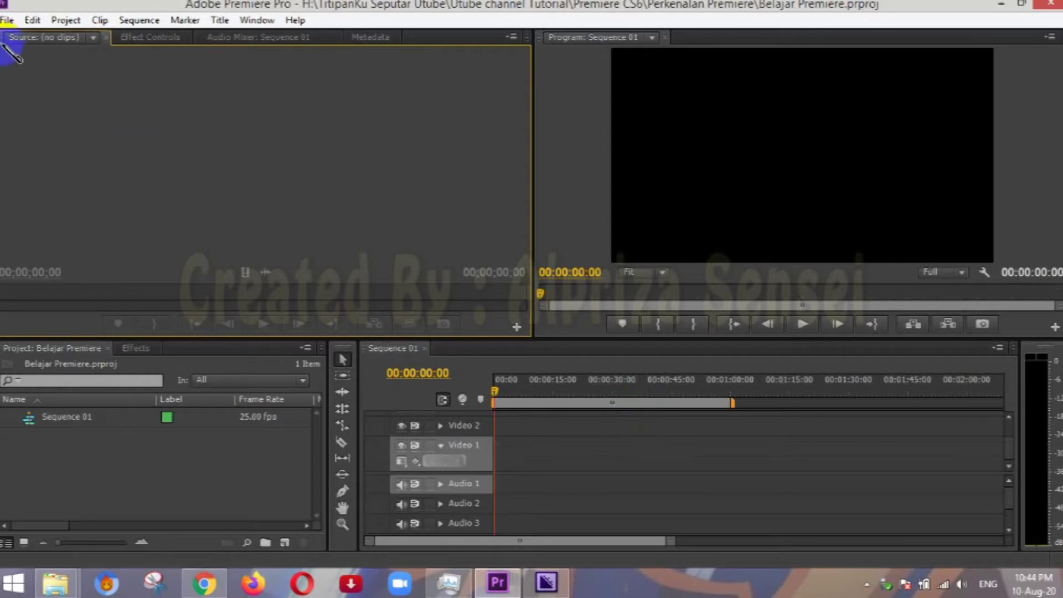
Step: Review the available commands for files and projects, clips, markers and workspace windows without running any of them
click(7, 21)
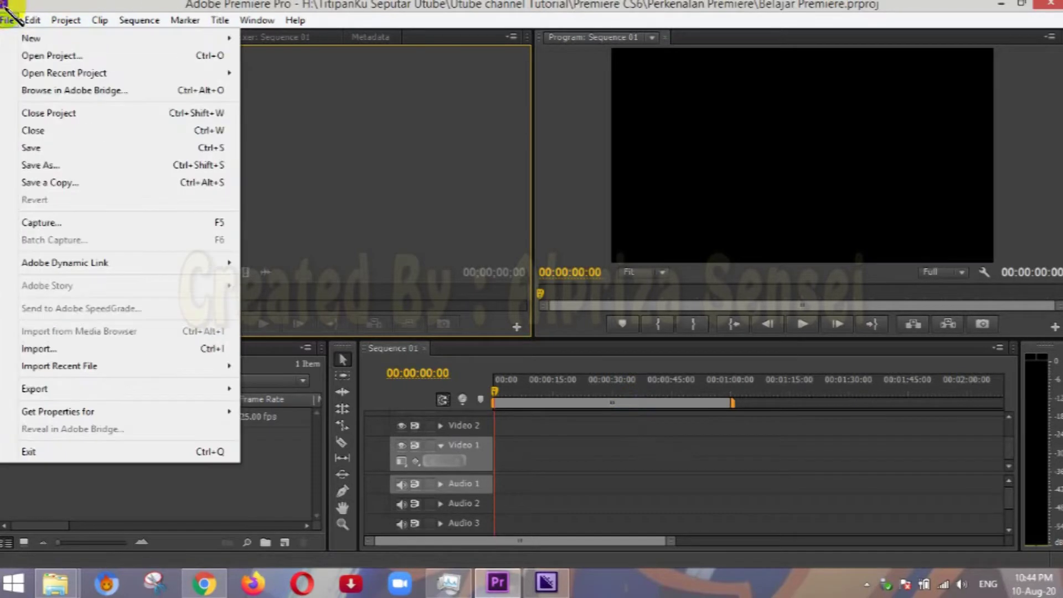
mouse_move(17, 43)
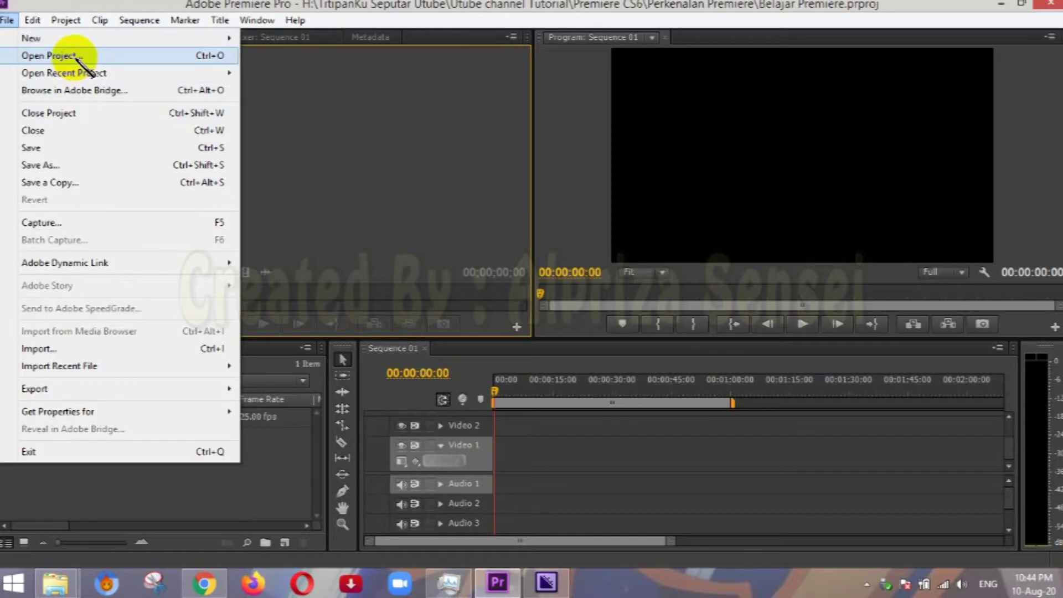
mouse_move(94, 76)
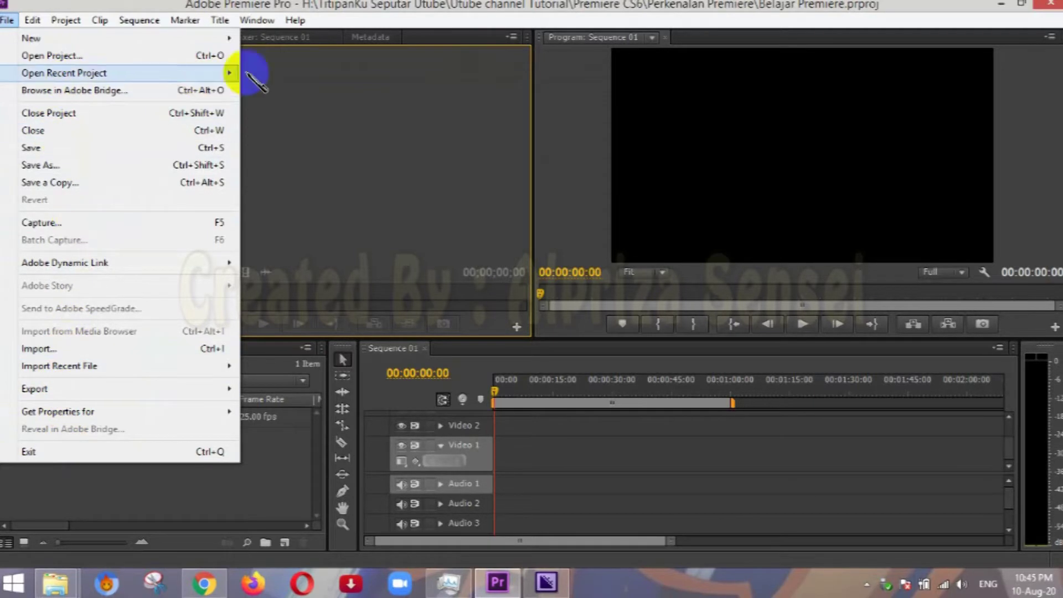
click(302, 72)
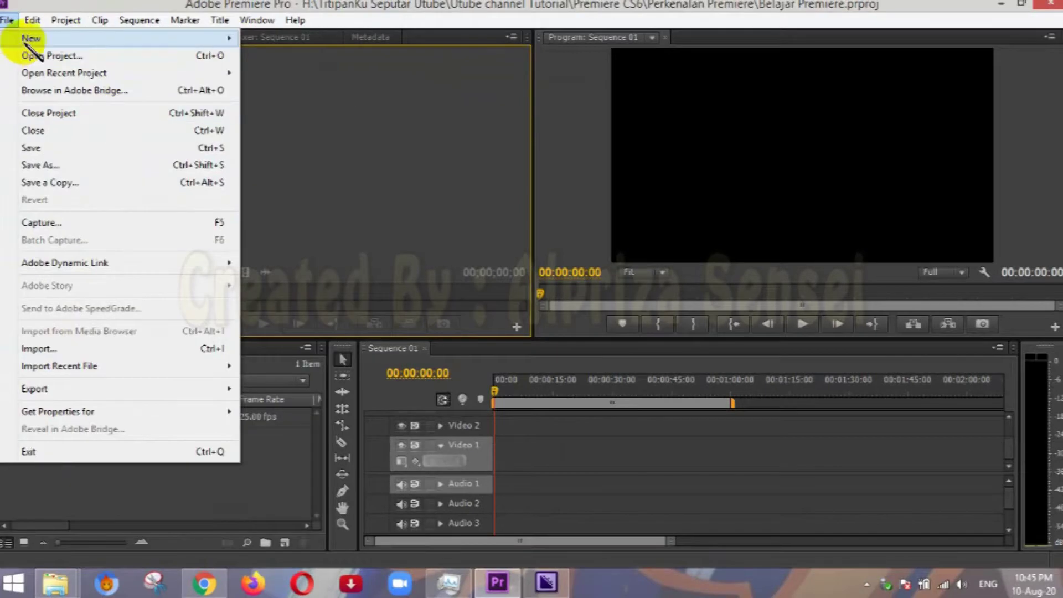
mouse_move(31, 40)
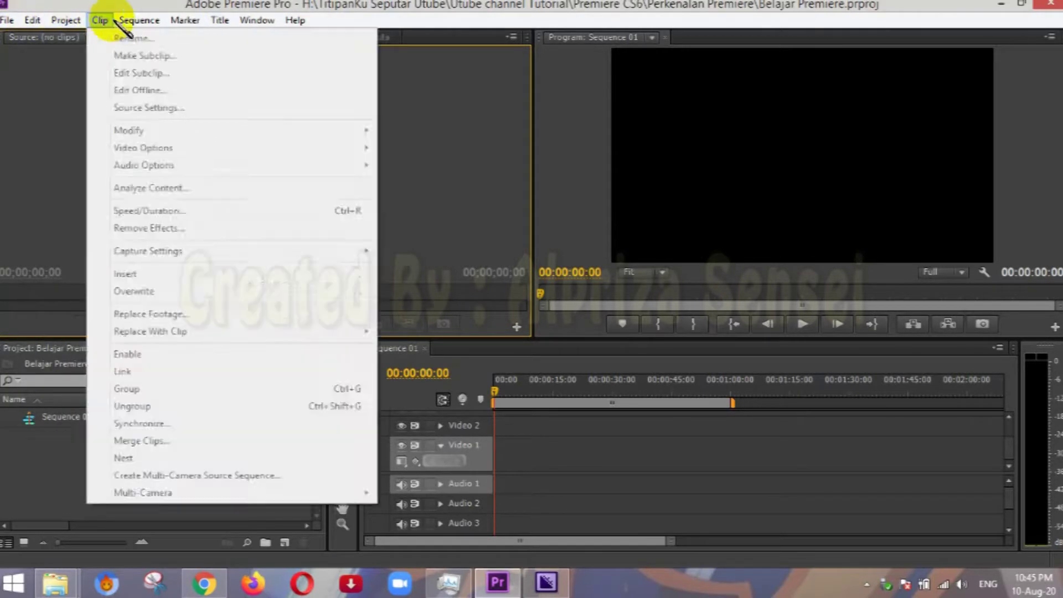
mouse_move(126, 26)
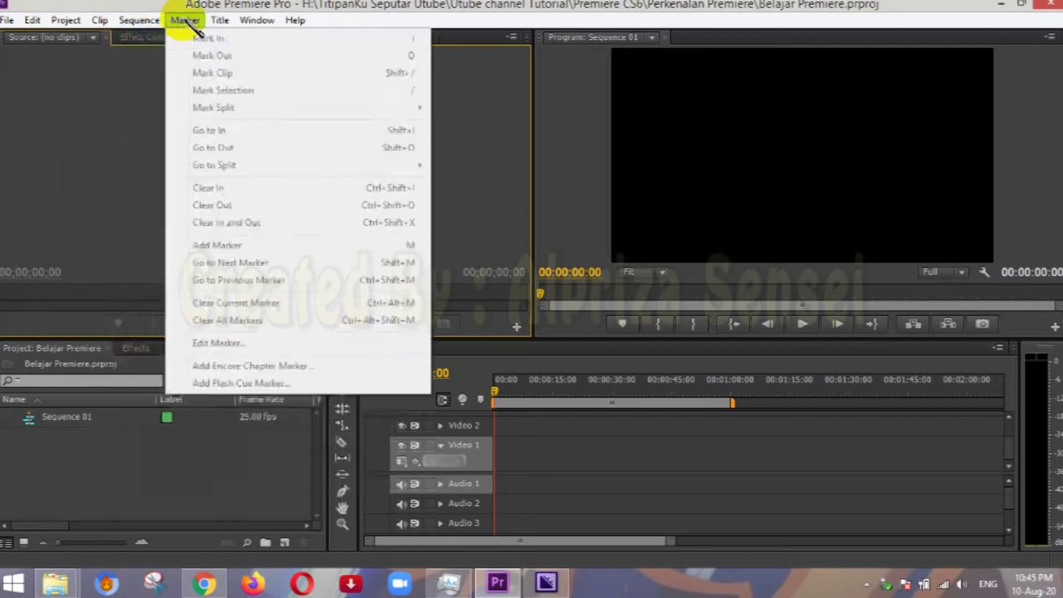
mouse_move(216, 27)
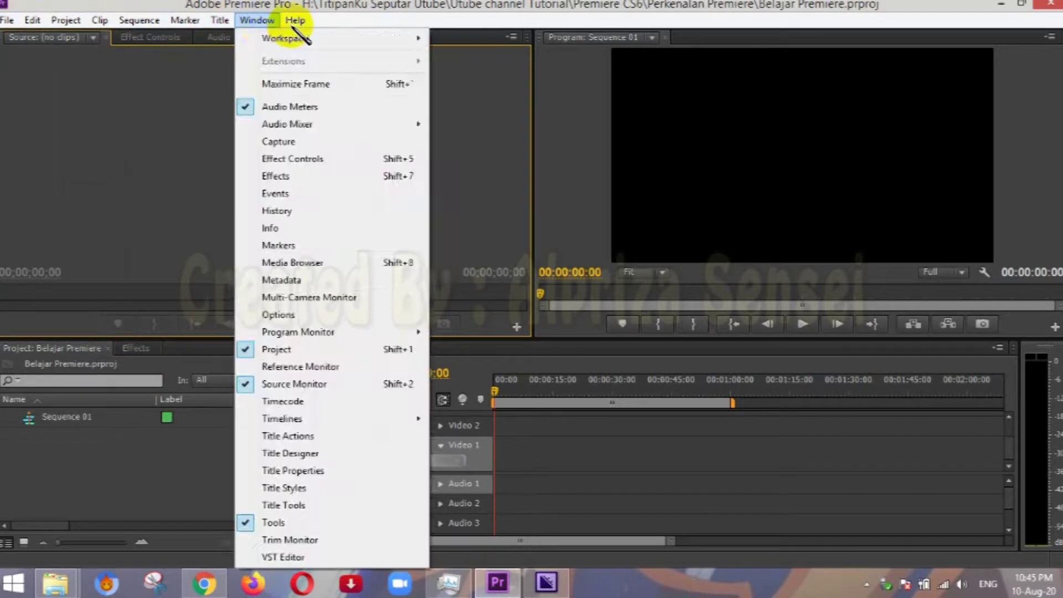
mouse_move(295, 22)
click(588, 164)
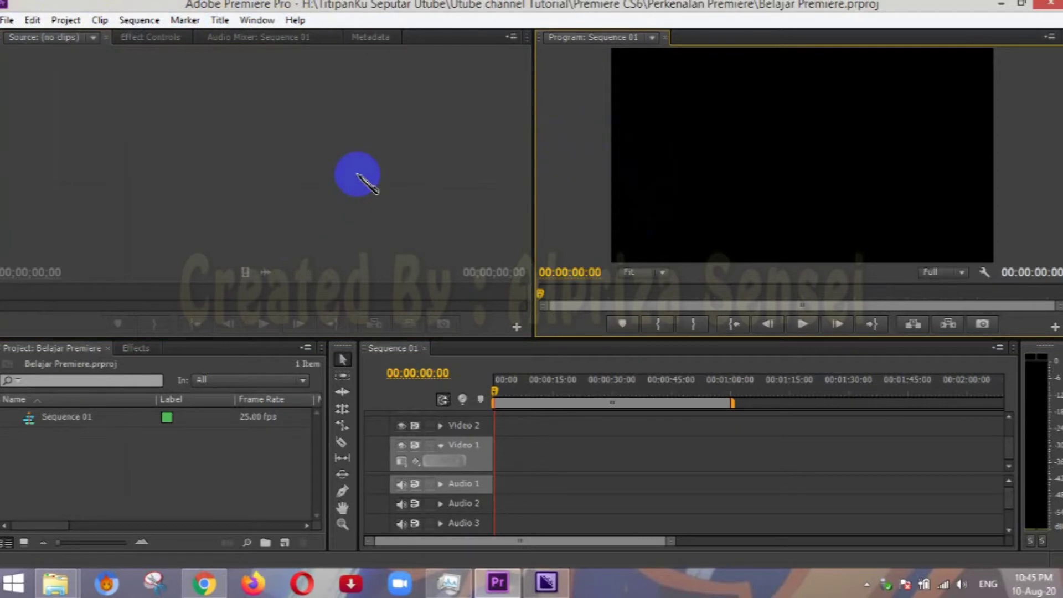
Step: Look over the main workspace areas: Source monitor, Program monitor, Sequence 01 timeline, and audio meters
click(358, 174)
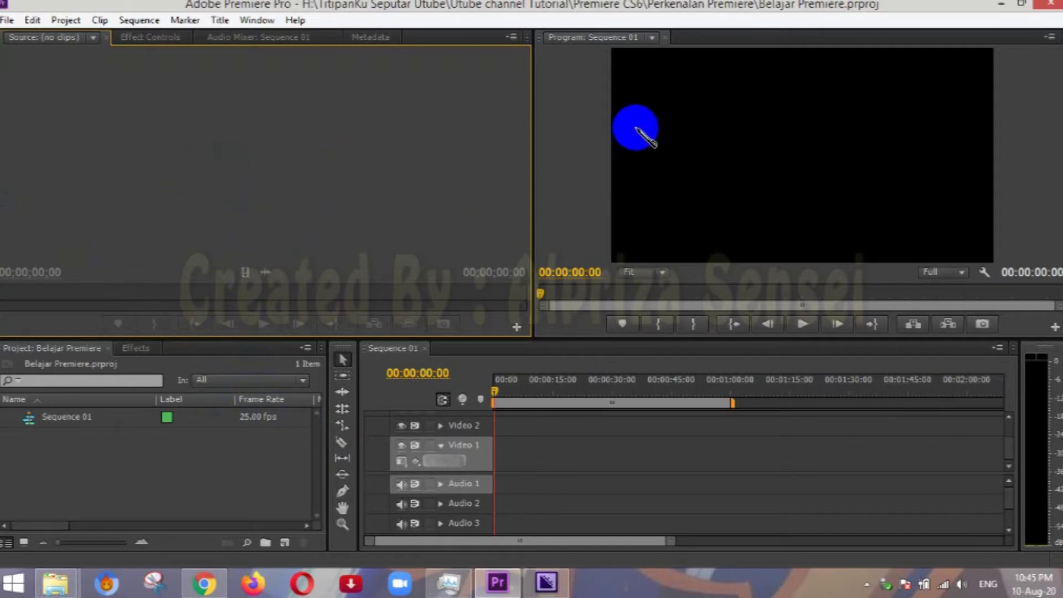
click(727, 157)
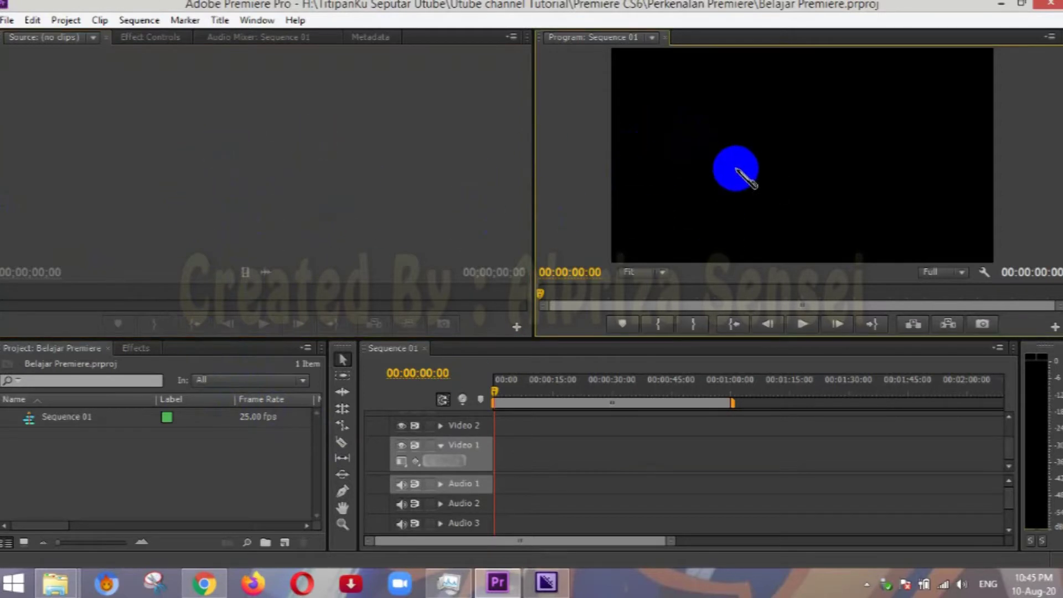
click(619, 443)
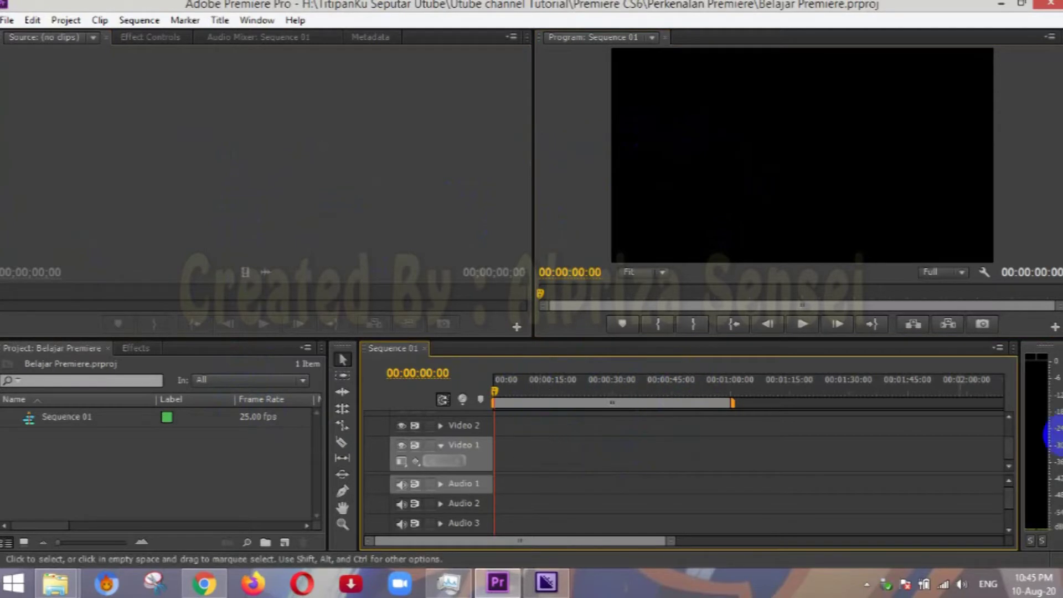
click(1030, 389)
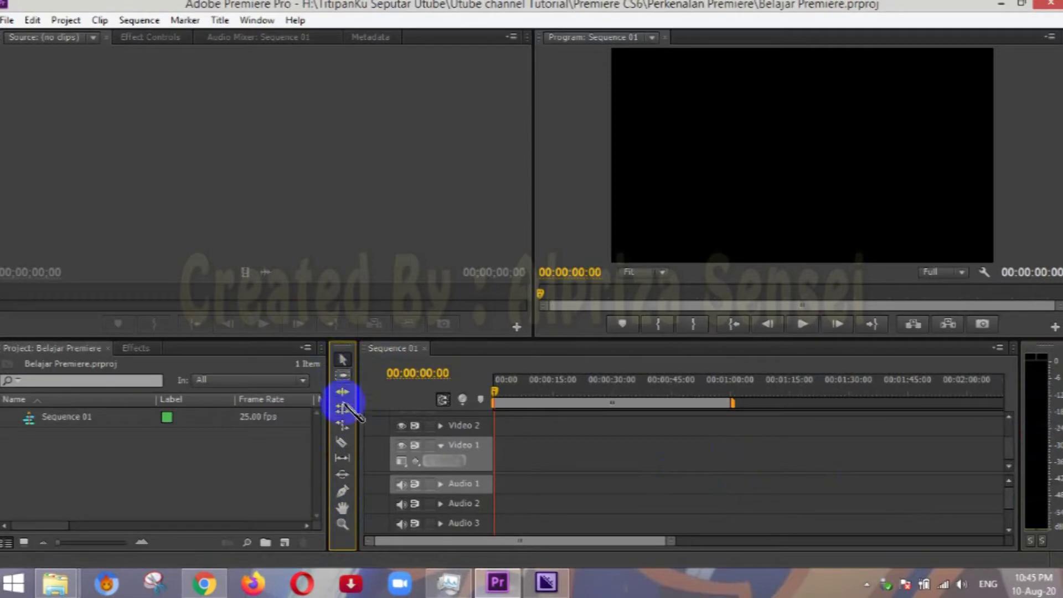
Step: Examine the Project panel with the Sequence 01 item and the effect categories in the Effects panel
click(87, 379)
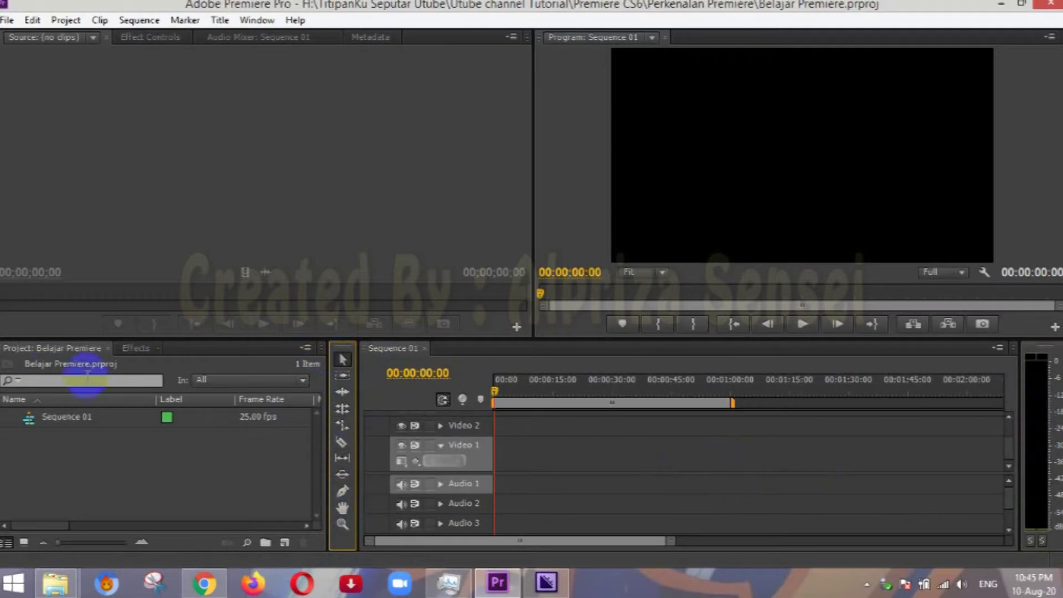
click(114, 488)
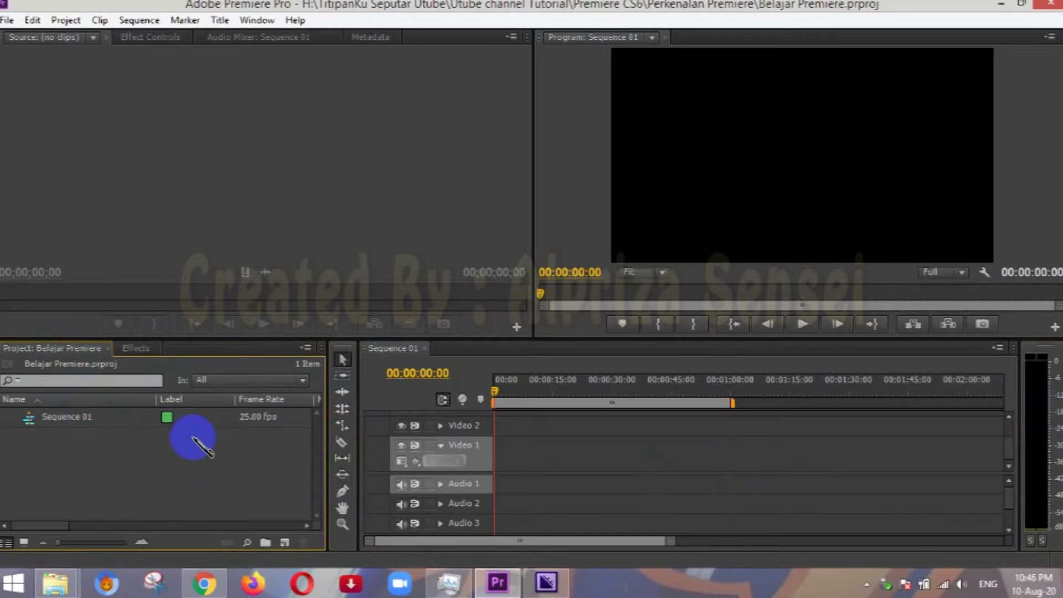
mouse_move(250, 419)
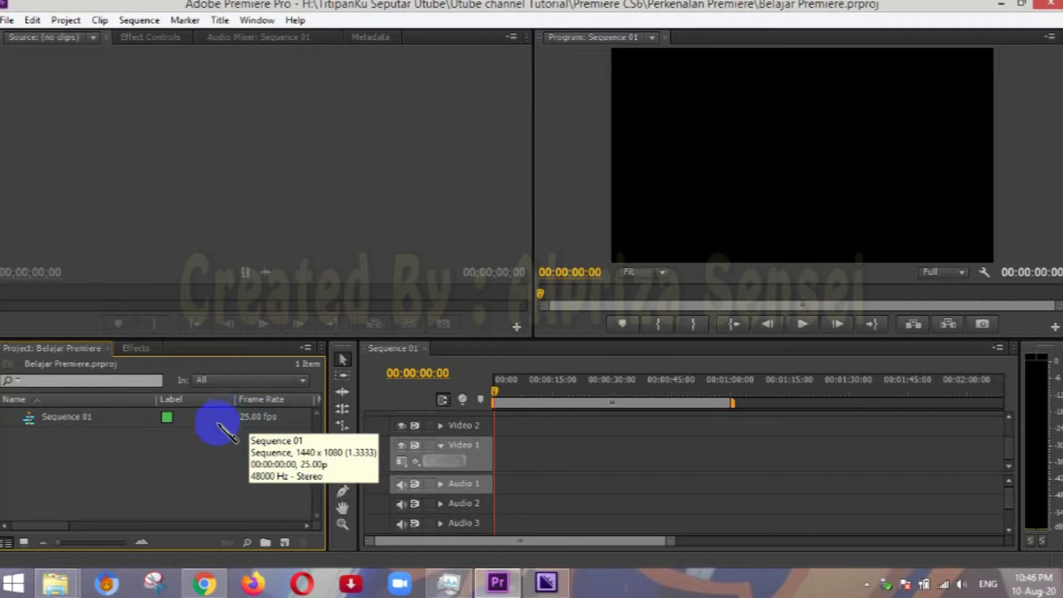
click(135, 347)
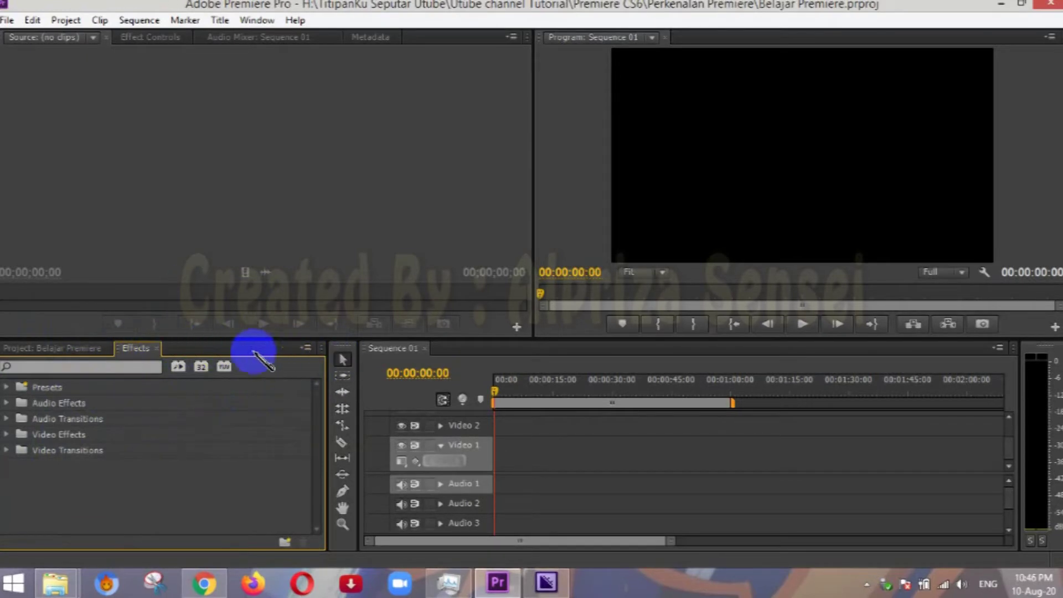
click(86, 347)
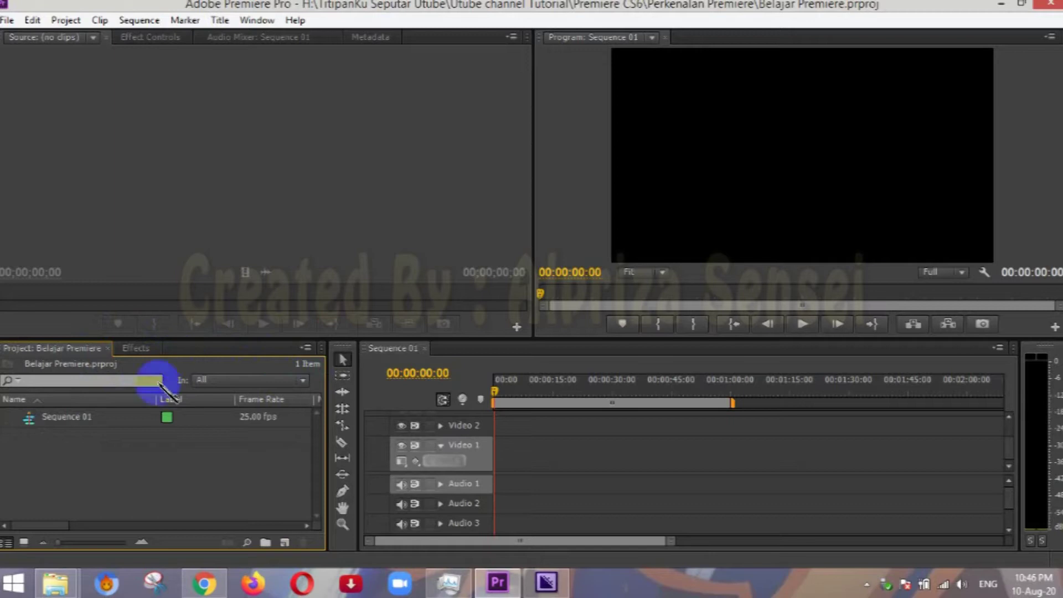
click(257, 20)
click(257, 20)
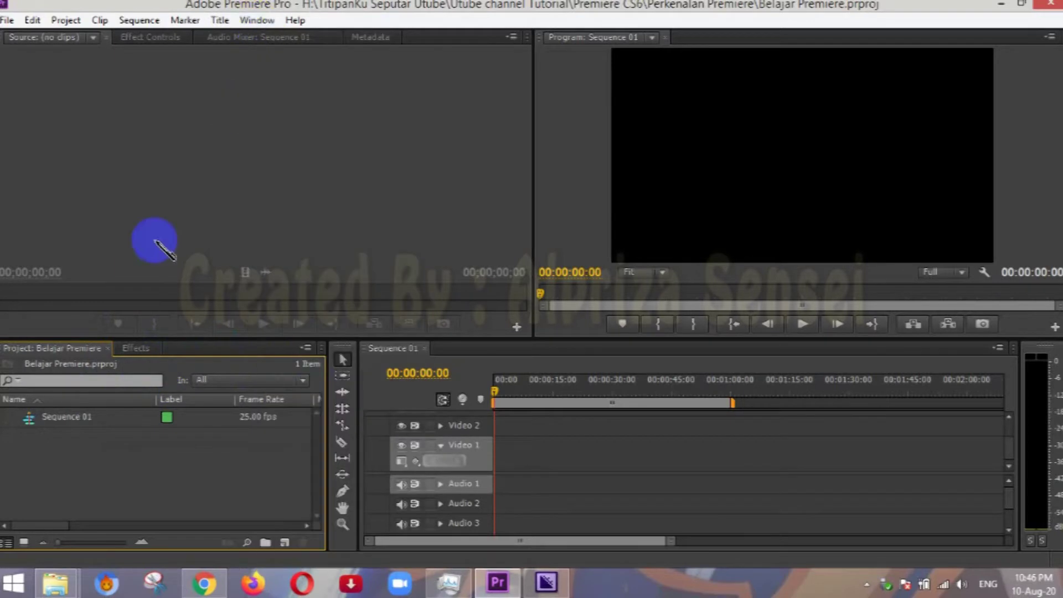
Step: Close the Effects panel and restore it to the workspace
click(138, 349)
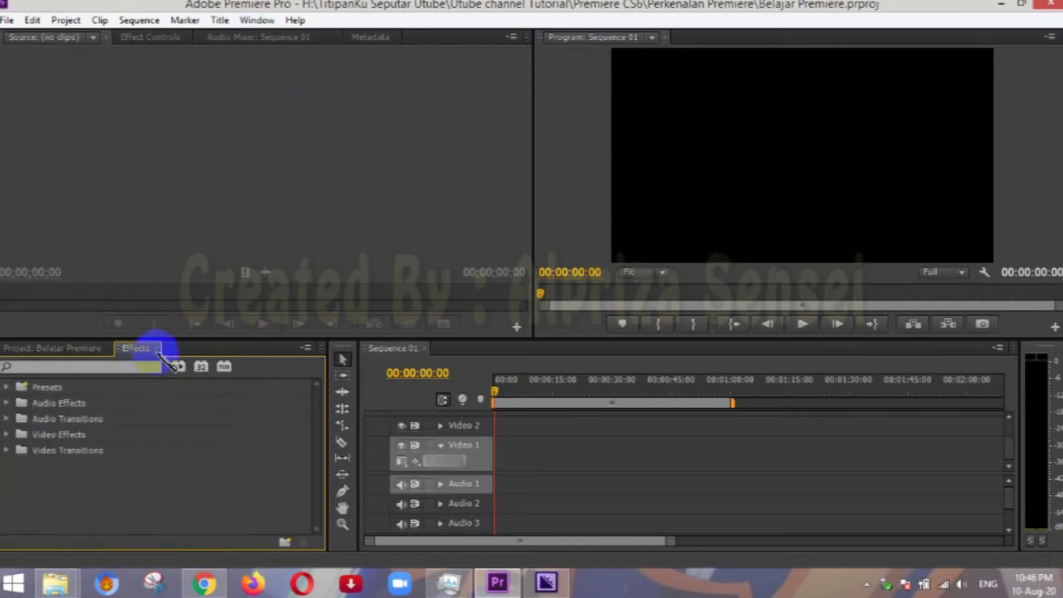
click(158, 349)
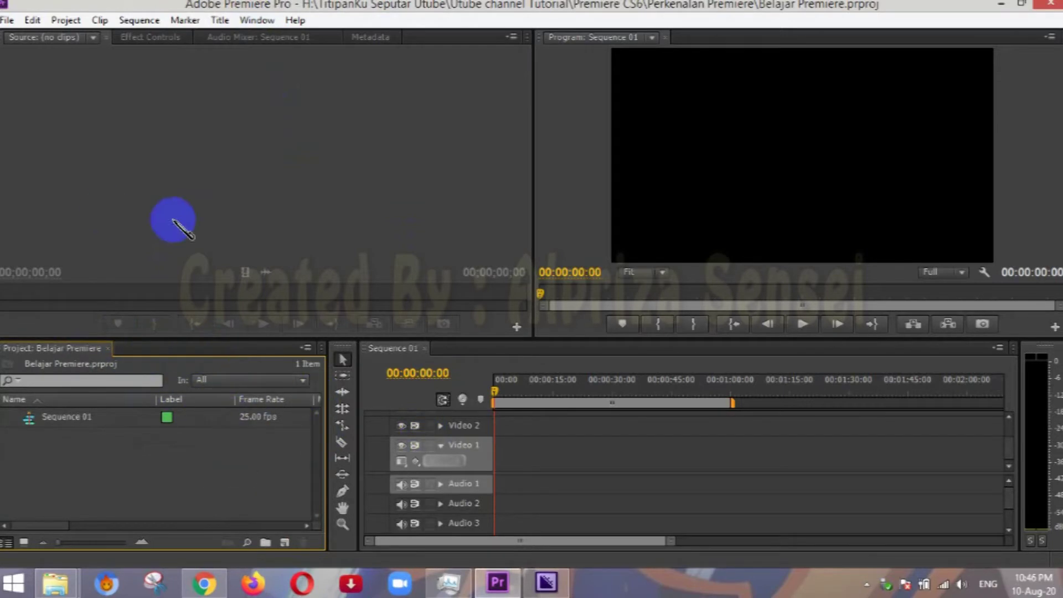
click(256, 20)
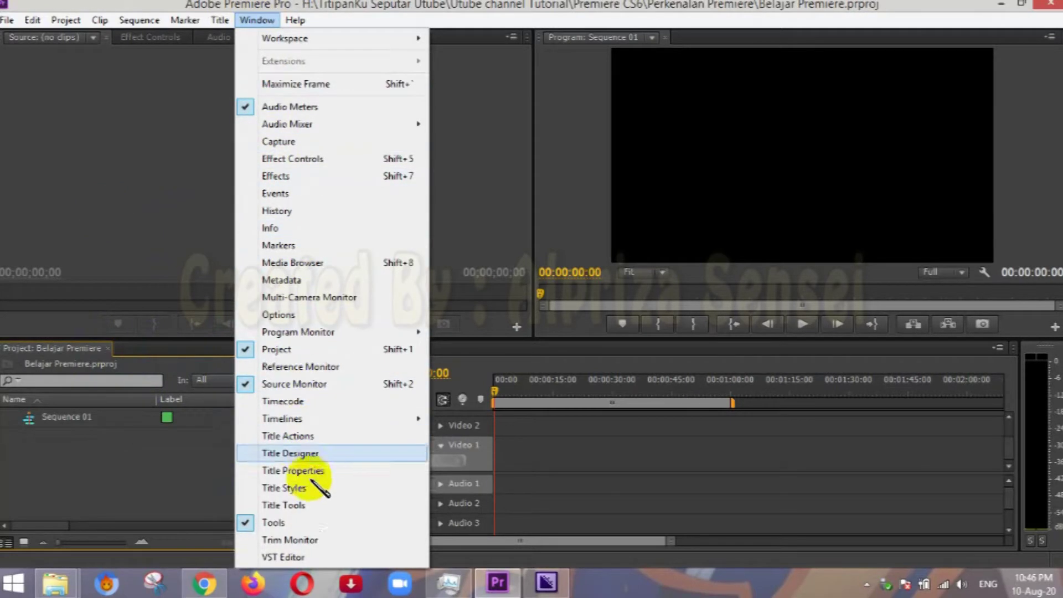
click(281, 177)
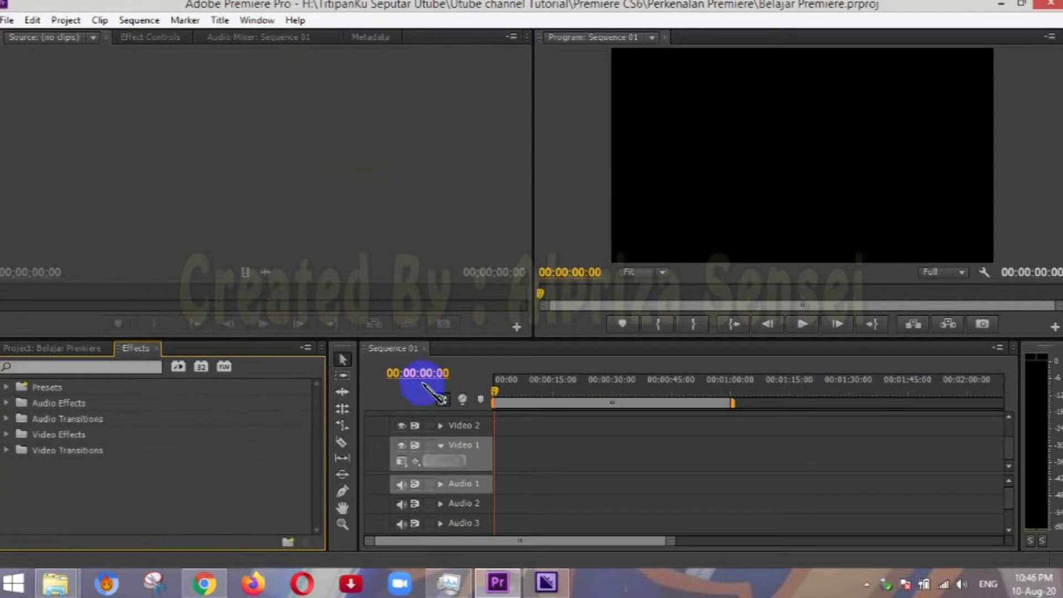
Step: Close the Sequence 01 timeline, restore the Timeline panel, and reopen Sequence 01 from the project items
click(426, 349)
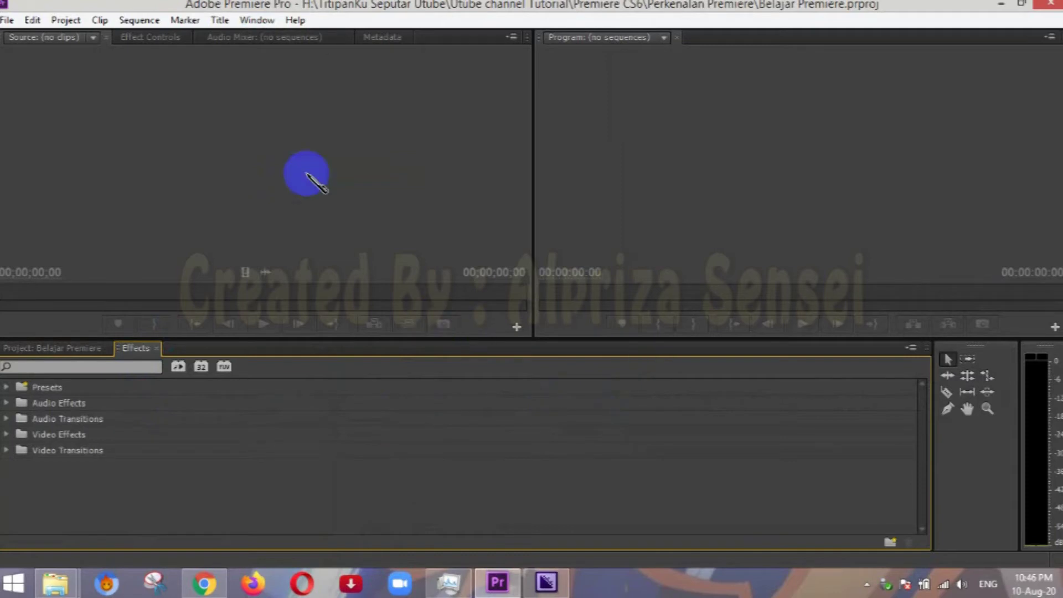
click(258, 20)
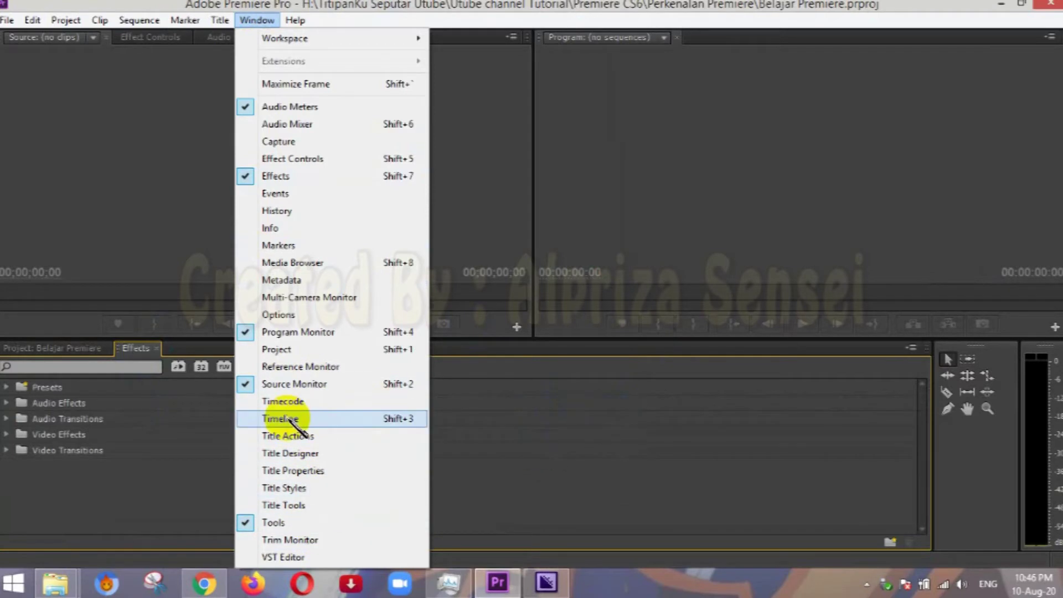
click(294, 423)
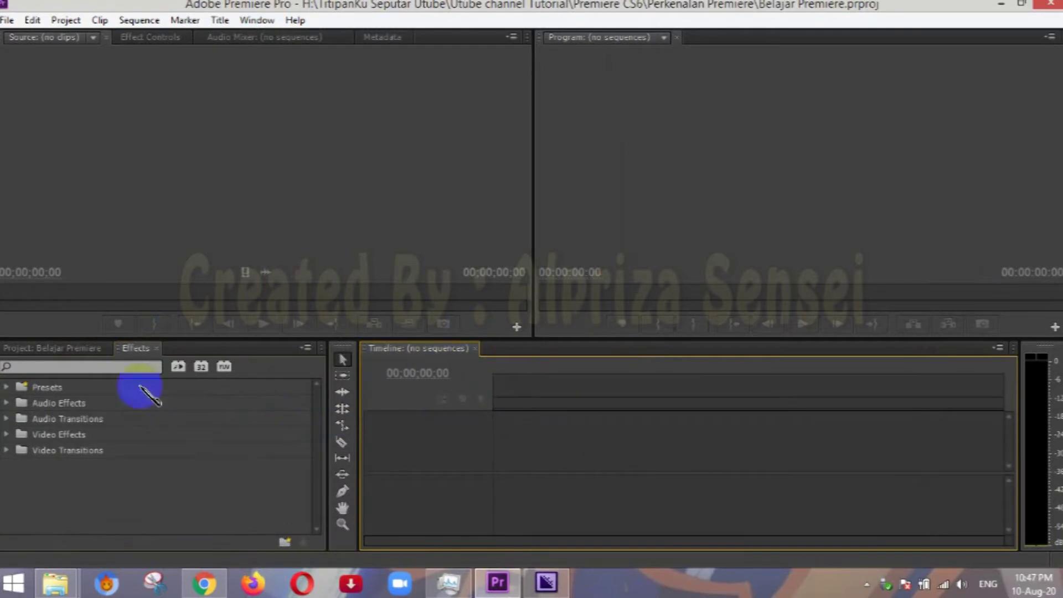
click(78, 349)
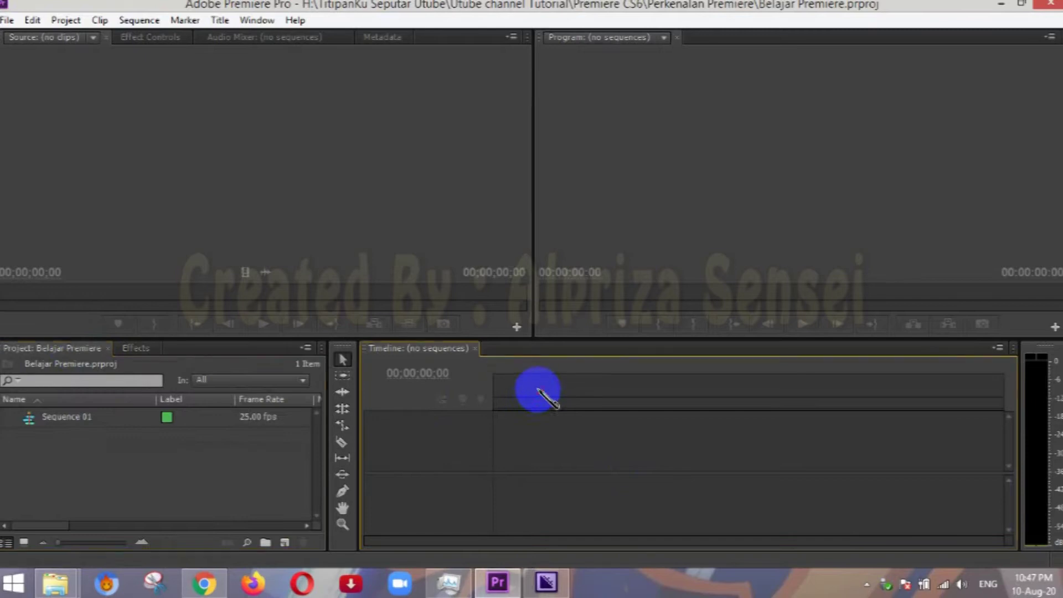
double_click(29, 419)
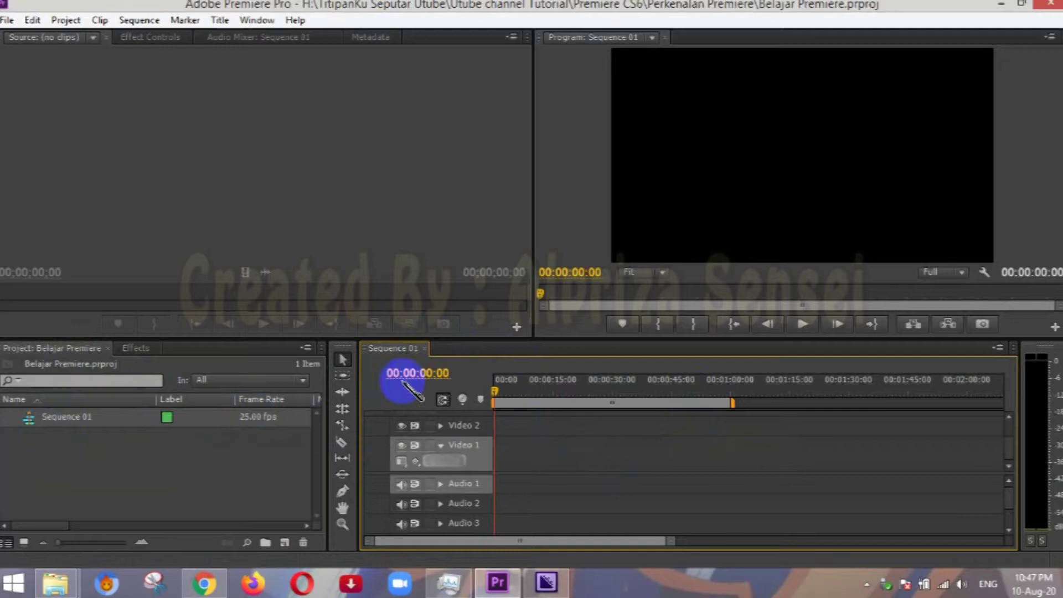
Step: Review the list of workspace windows that can be shown or hidden, without changing any of them
click(343, 349)
click(515, 80)
click(673, 133)
click(260, 437)
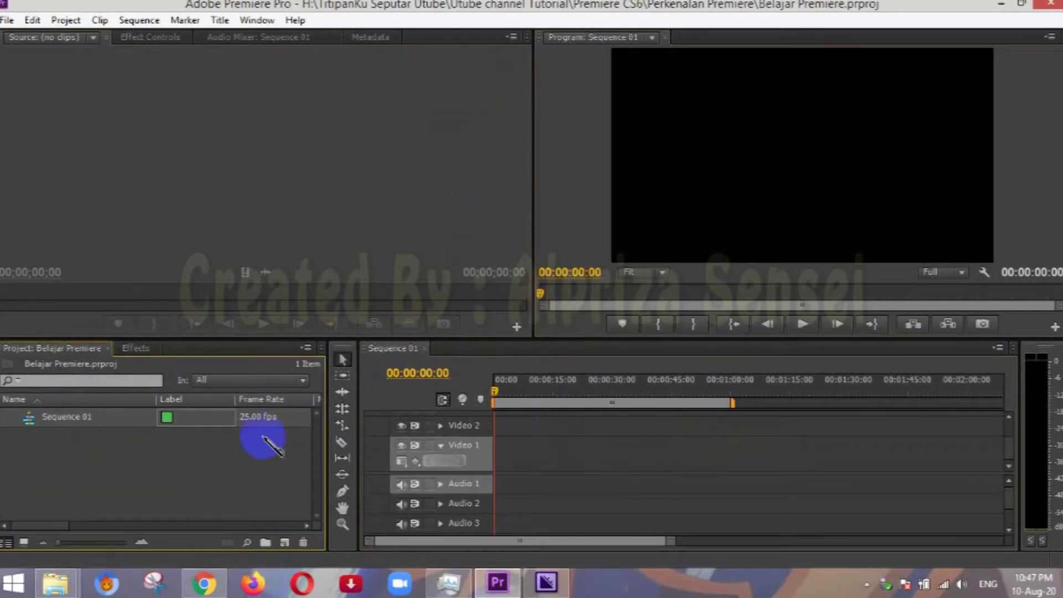
click(609, 425)
click(257, 21)
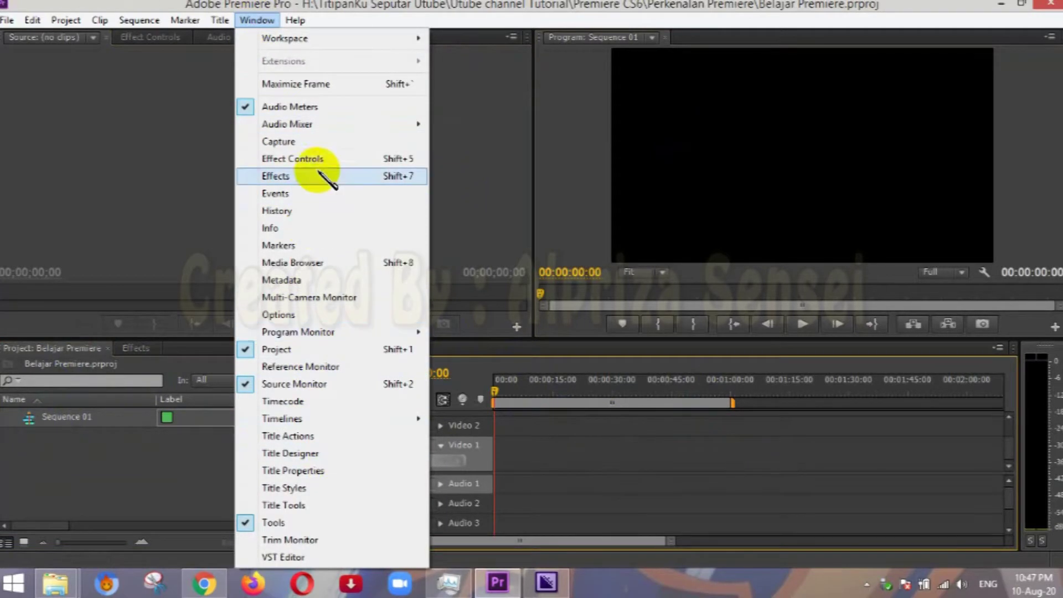
click(840, 121)
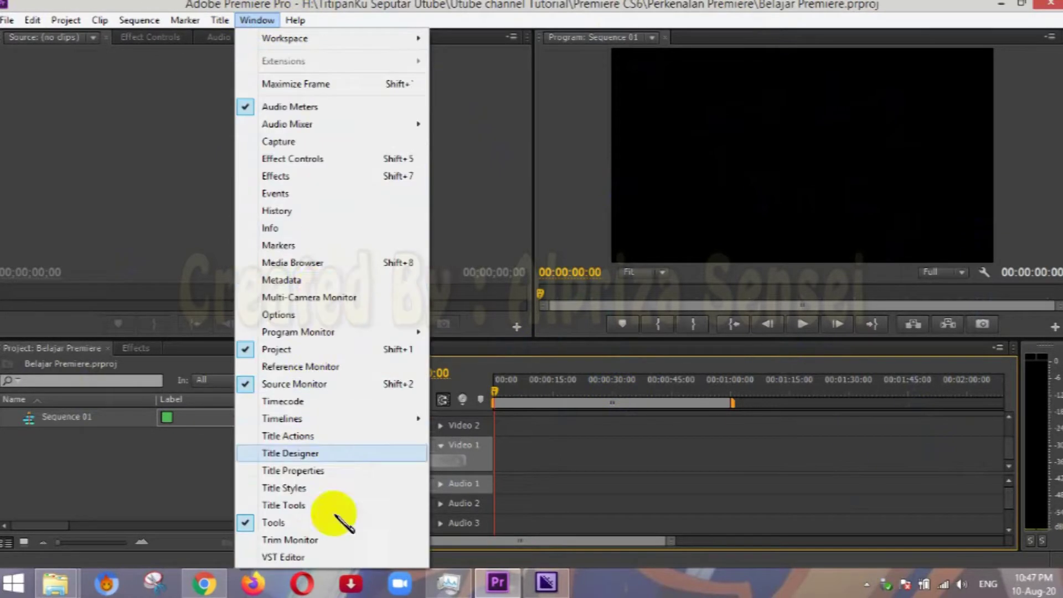
click(295, 21)
click(257, 20)
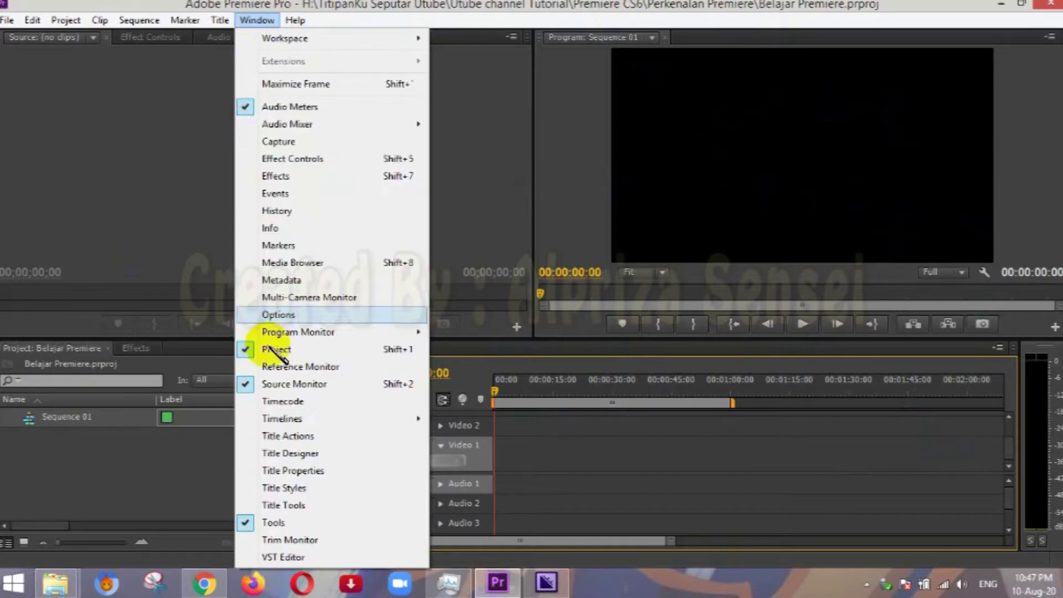
click(167, 490)
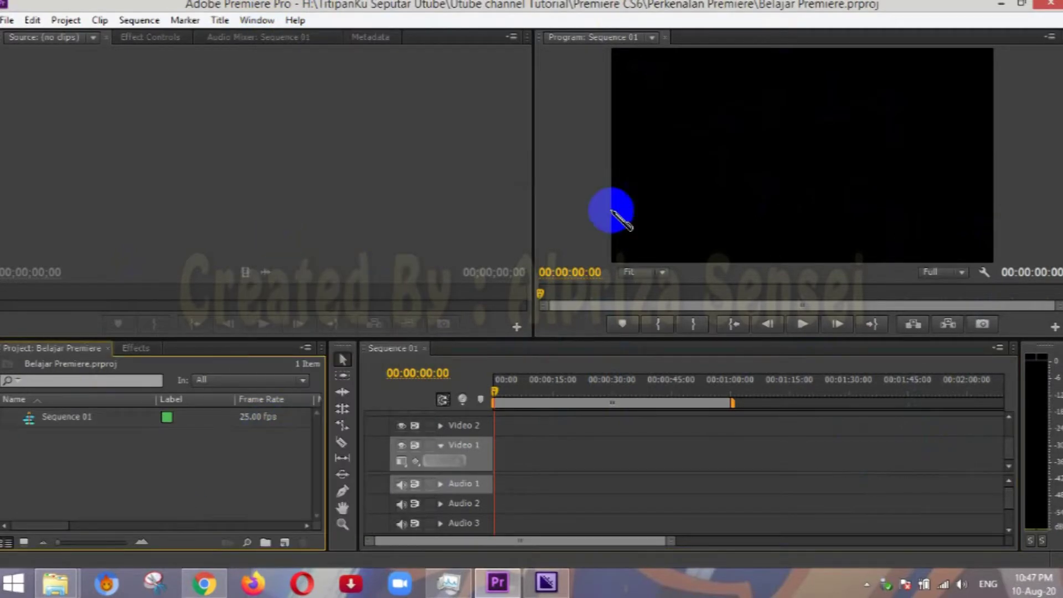
Step: Look over the Source monitor, Program monitor, audio meters, timeline, Project panel and Effects panel in turn
click(269, 188)
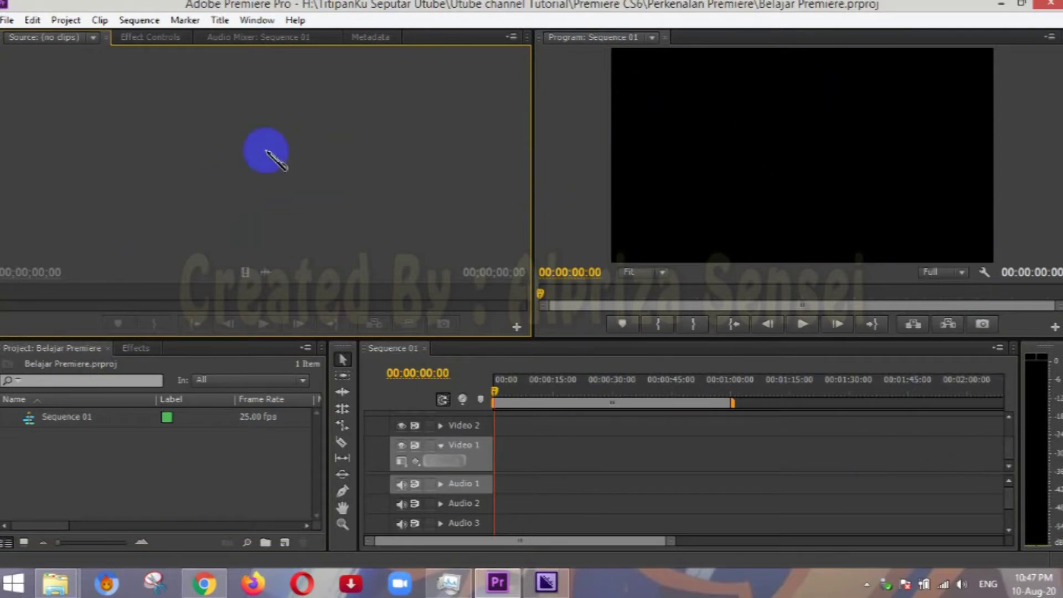
click(771, 170)
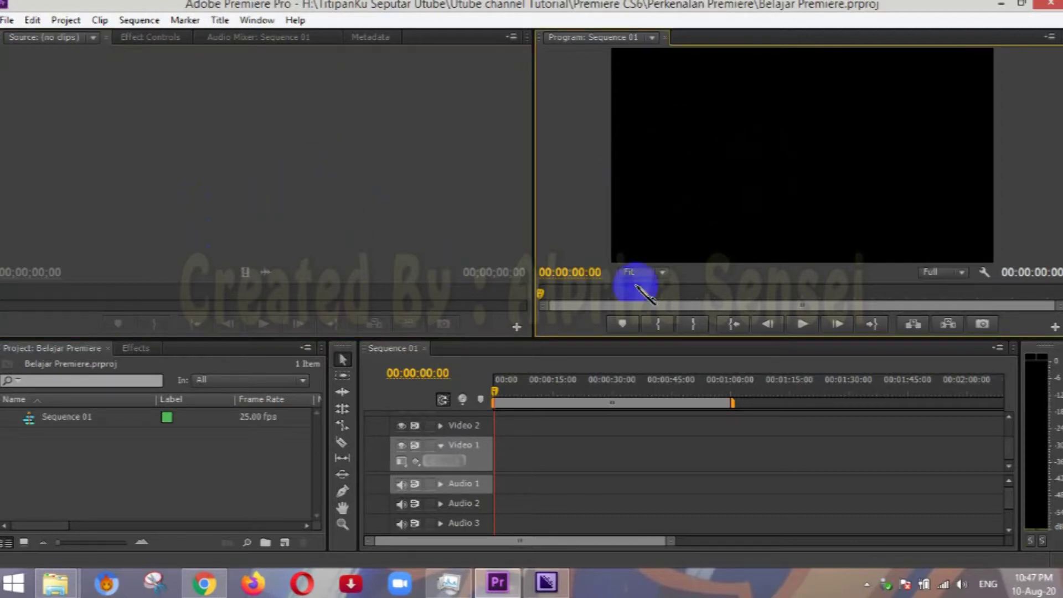
click(1048, 441)
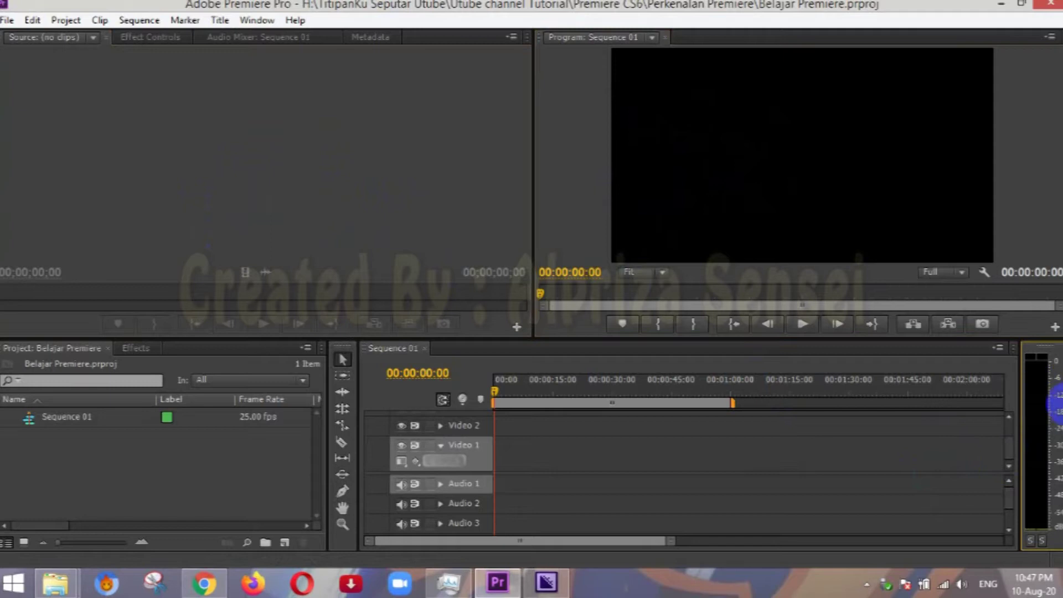
click(687, 490)
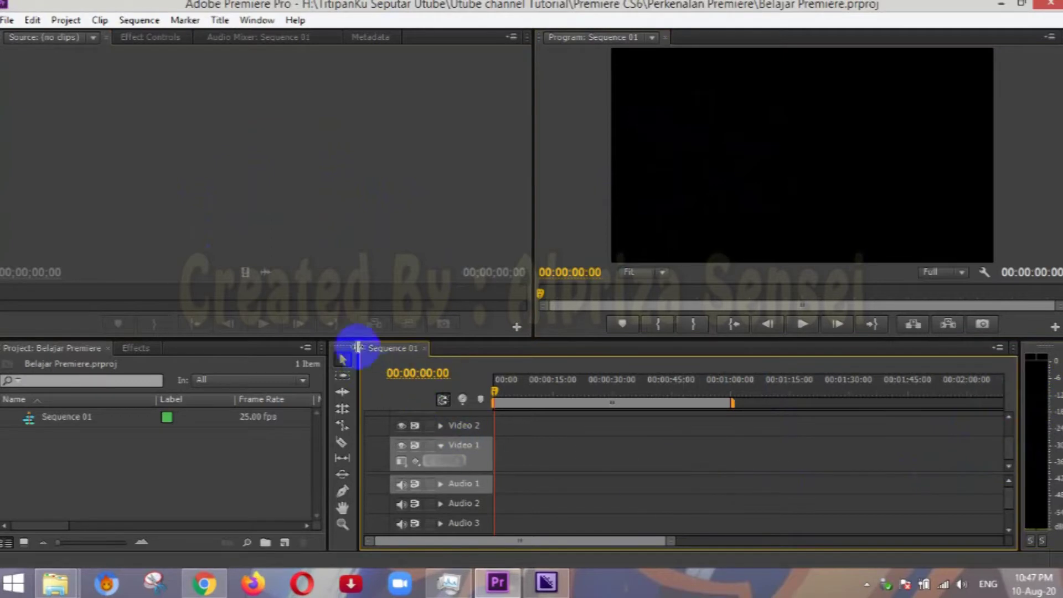
click(206, 446)
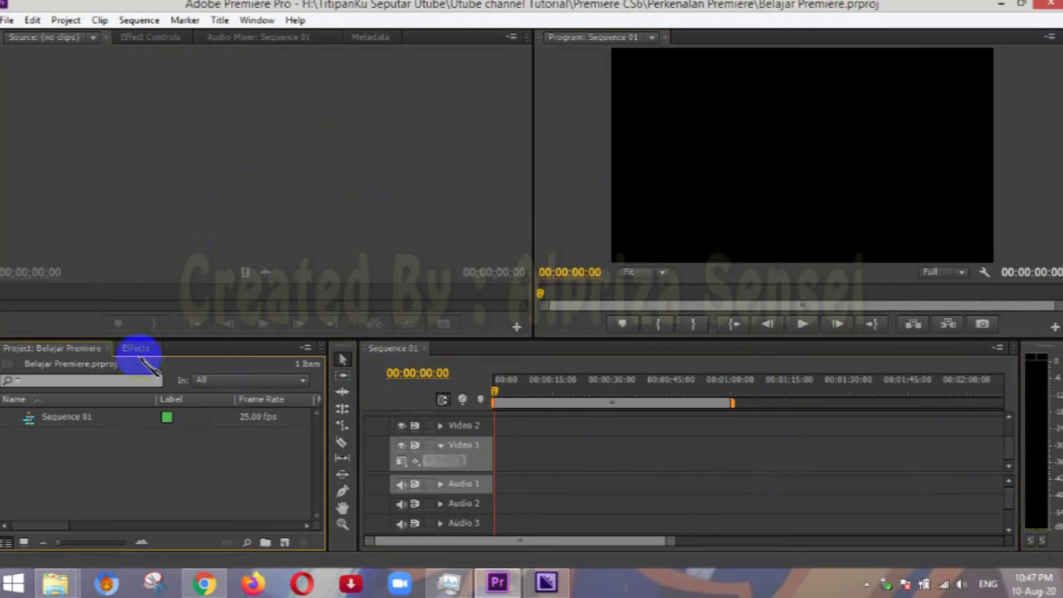
click(136, 349)
click(80, 348)
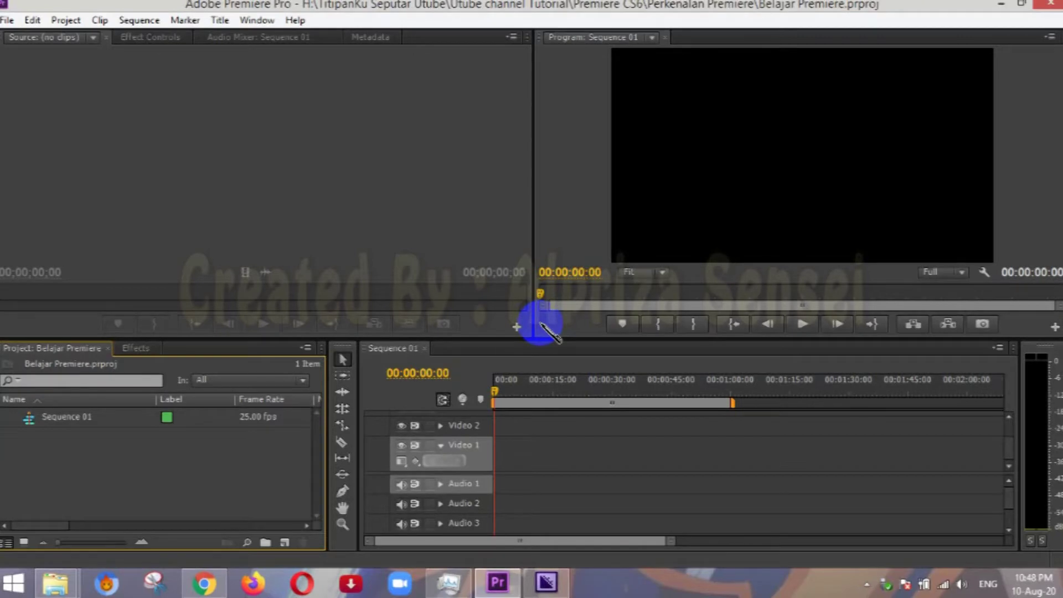
Step: Start importing media and browse to the Local Disk (H:) drive
click(7, 20)
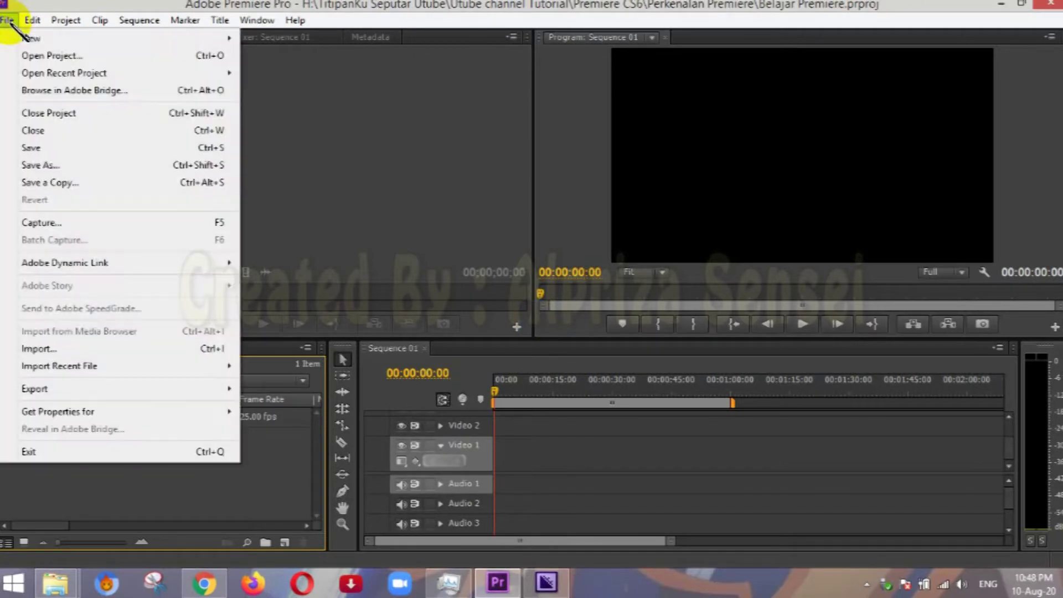
click(49, 349)
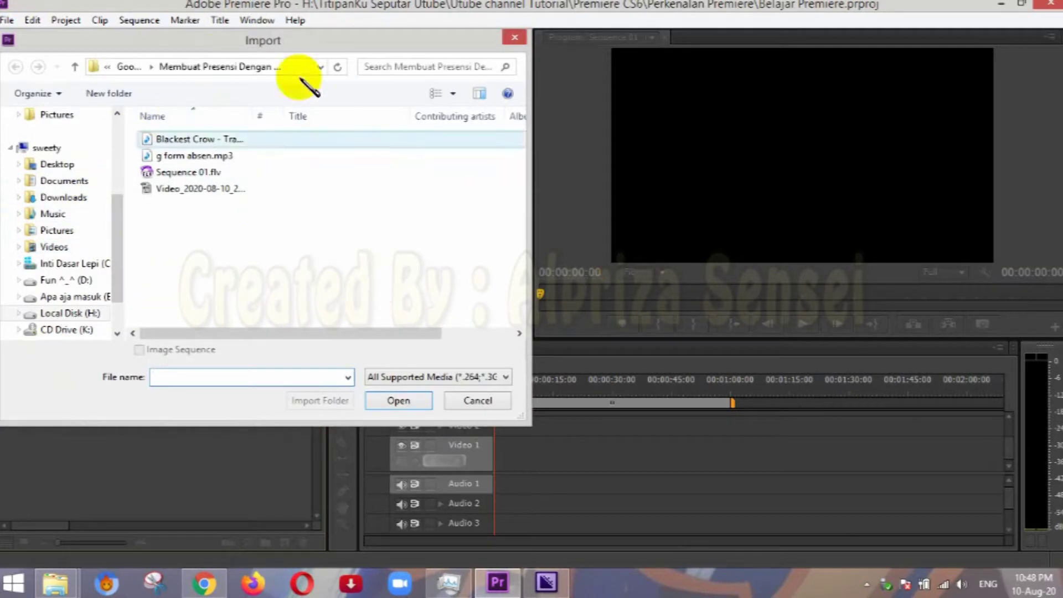
click(75, 66)
click(74, 67)
click(74, 66)
click(74, 66)
click(74, 66)
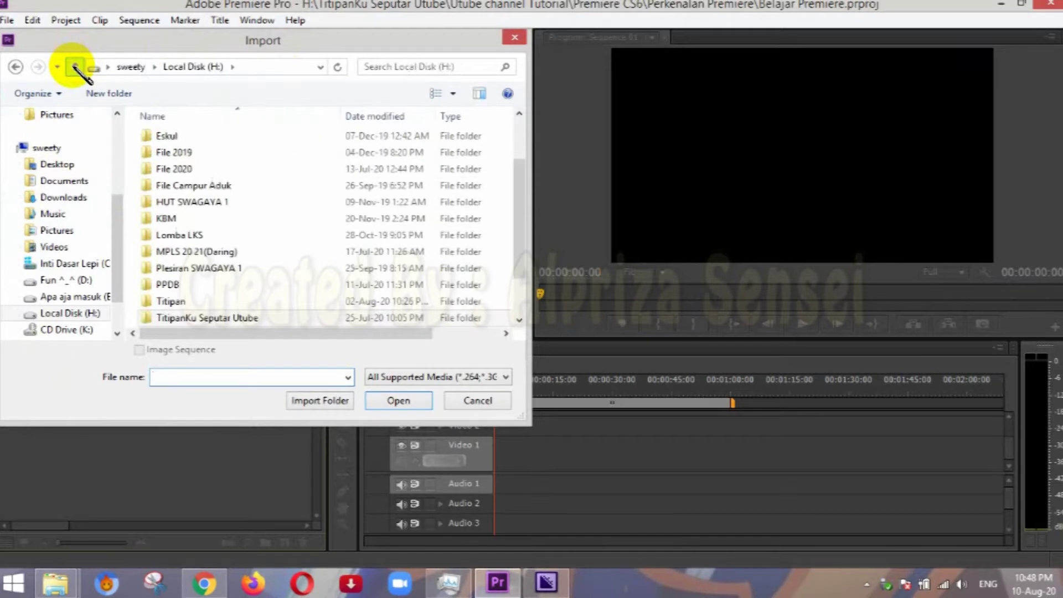
click(75, 67)
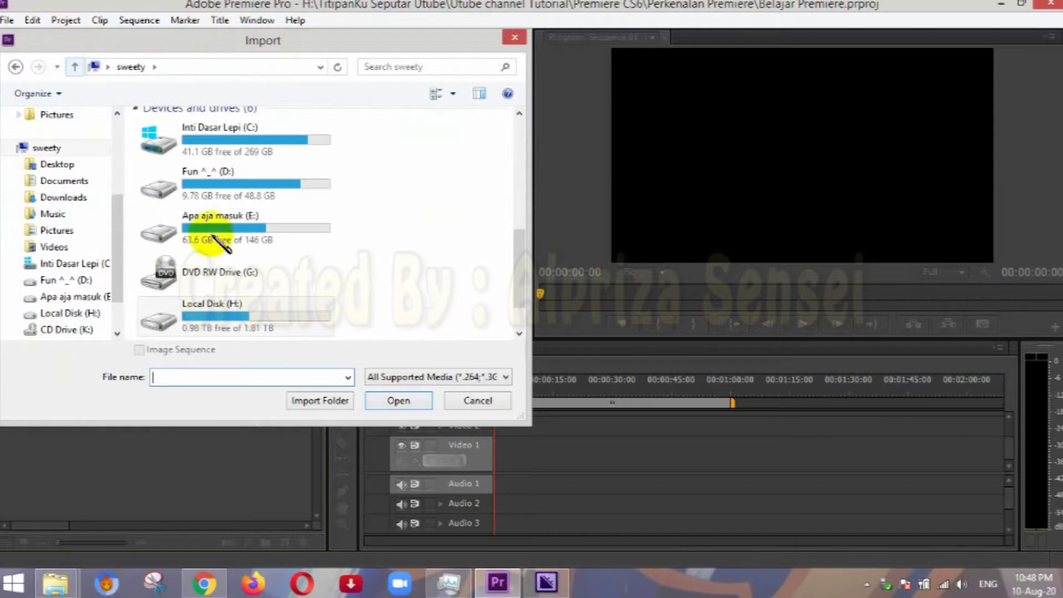
double_click(268, 320)
Step: Import cars360.mp4 into the project from the Titipan\Me\Movie\movie kartun folder
click(285, 289)
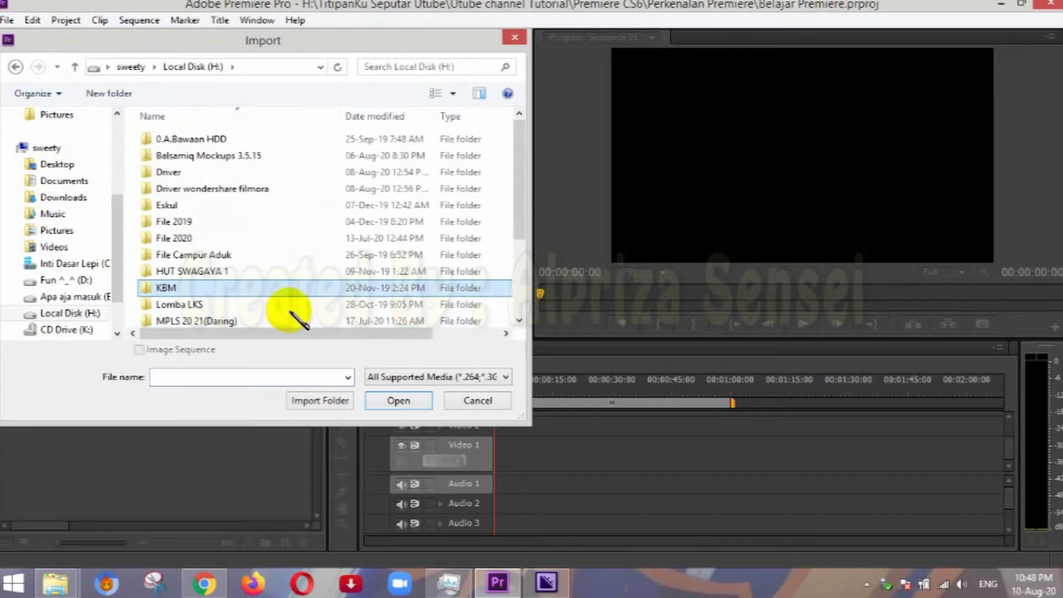
scroll(268, 258, down, 2)
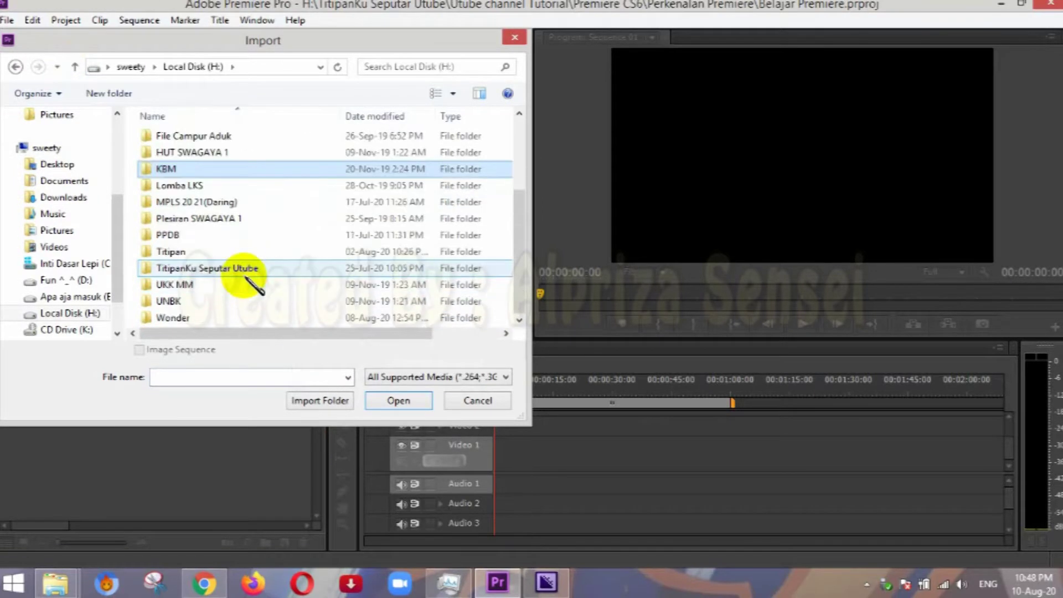
double_click(224, 251)
double_click(198, 264)
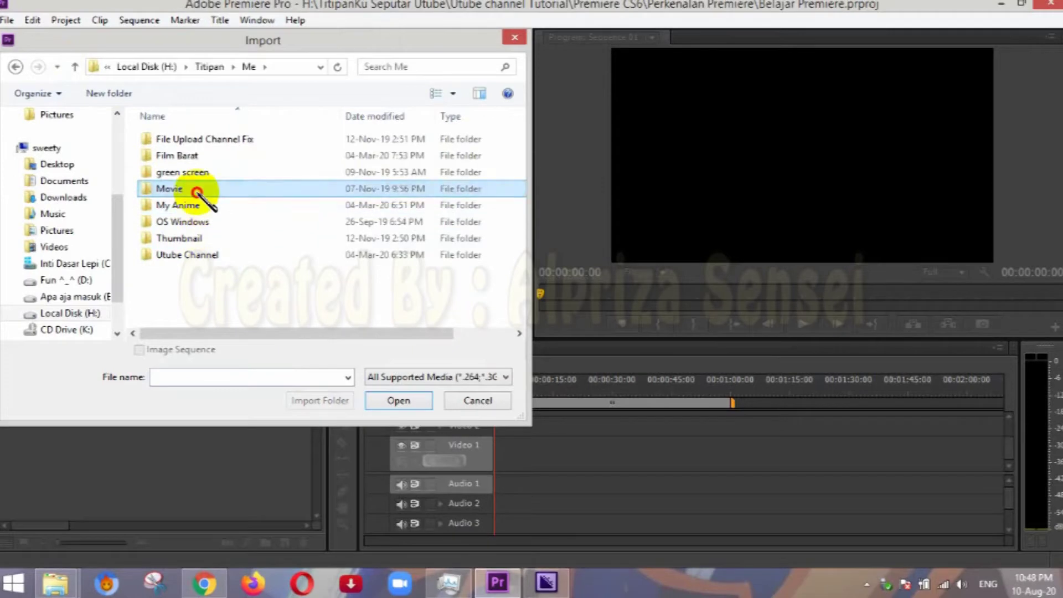
double_click(191, 189)
double_click(206, 139)
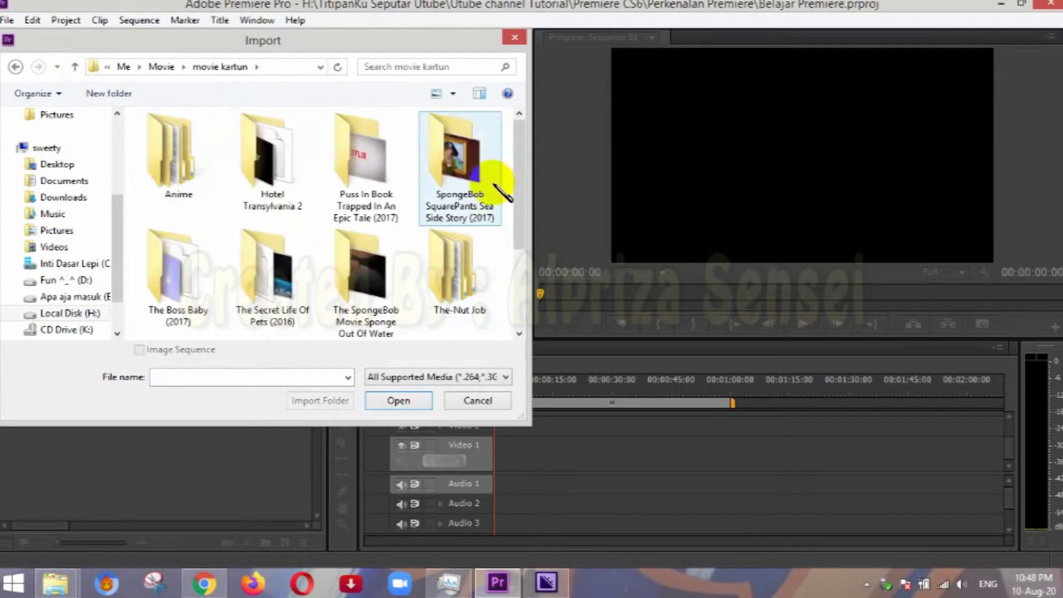
drag(518, 148, 518, 222)
click(190, 291)
click(370, 399)
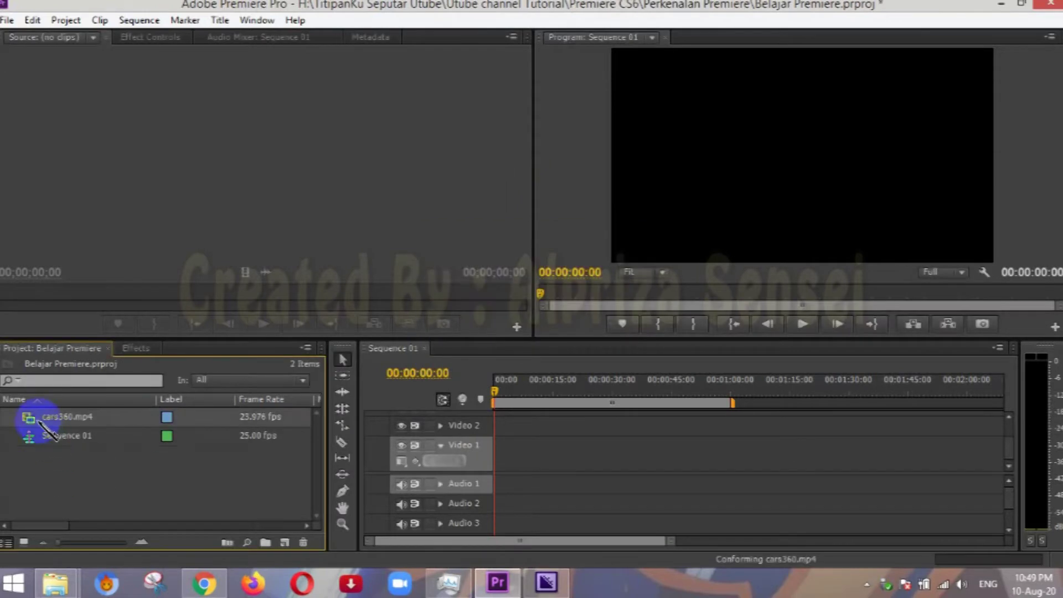
click(8, 20)
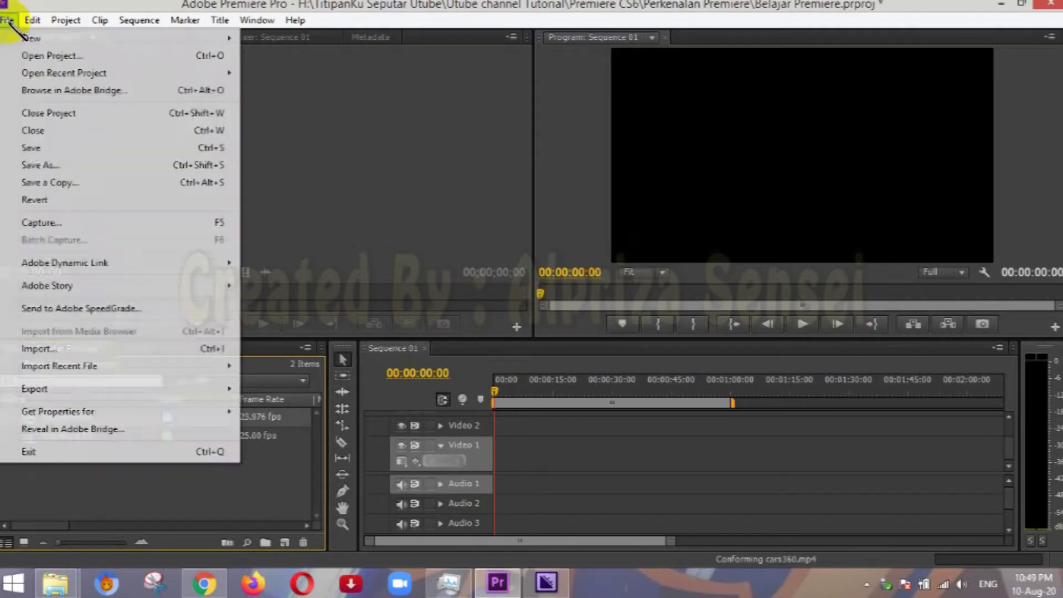
click(260, 475)
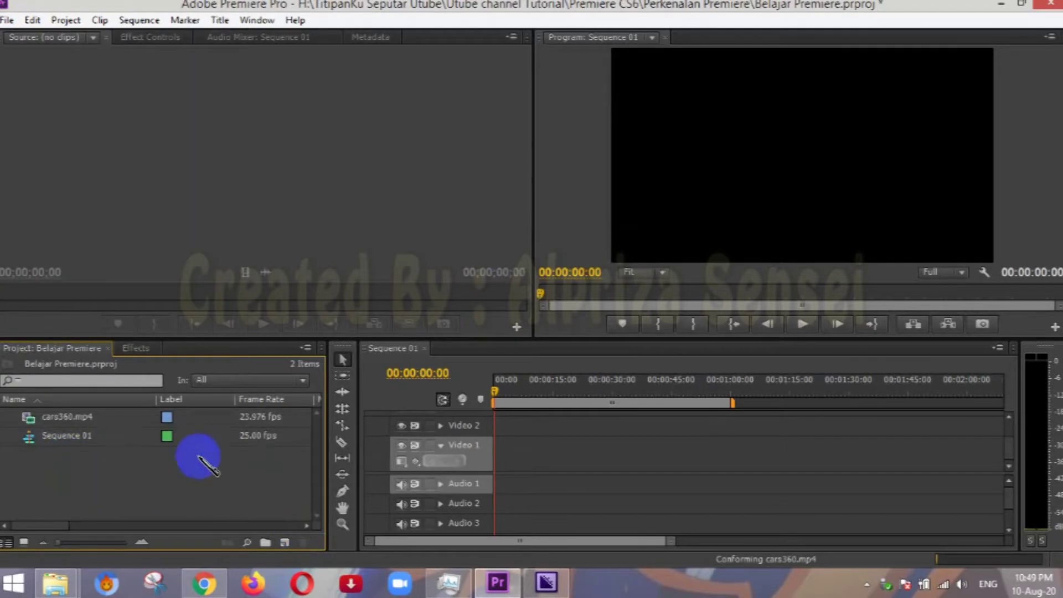
click(49, 416)
click(46, 436)
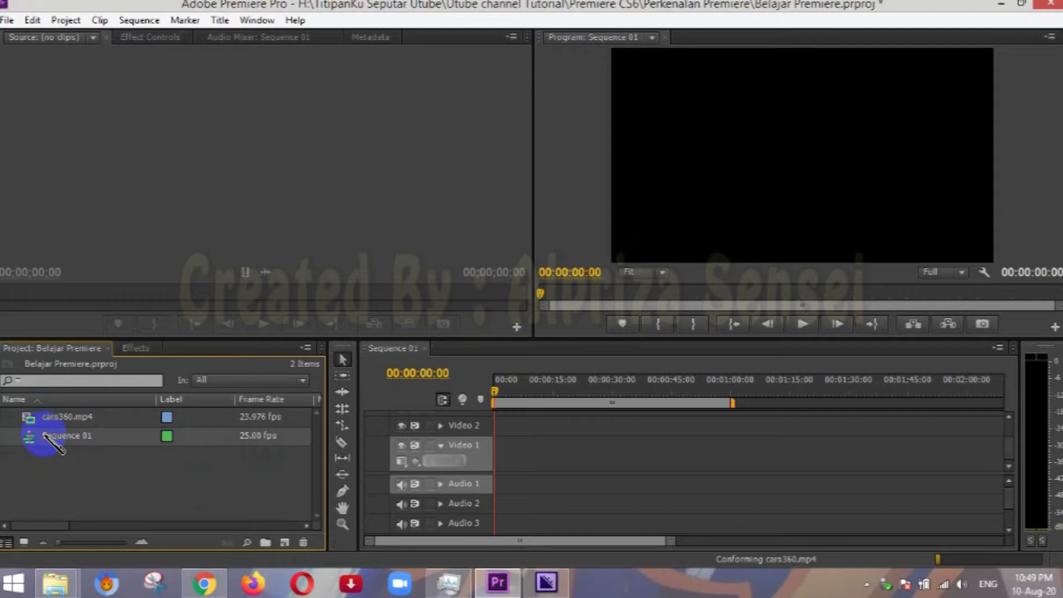
click(53, 420)
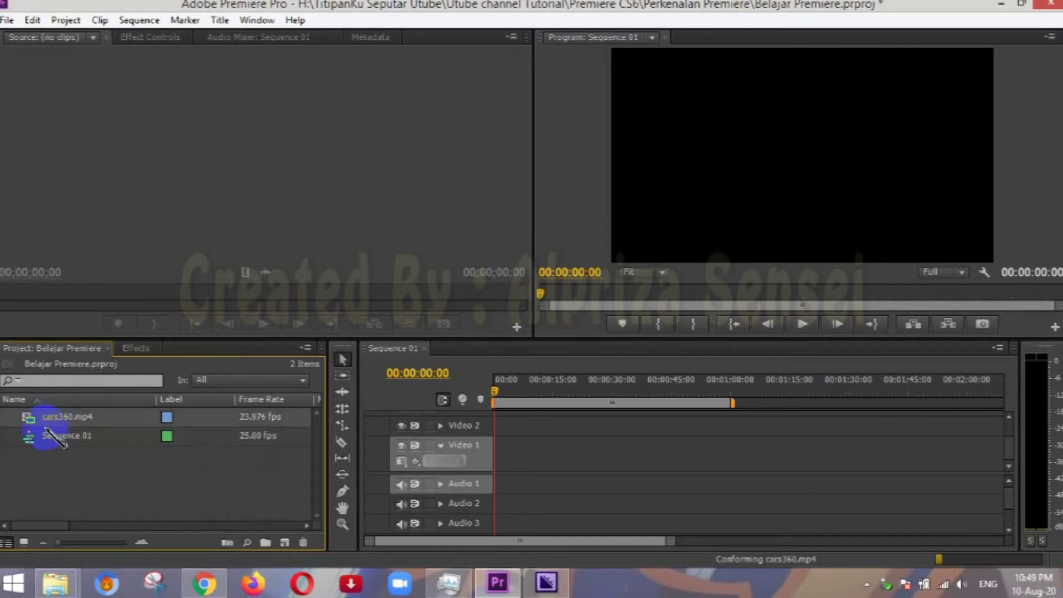
click(51, 490)
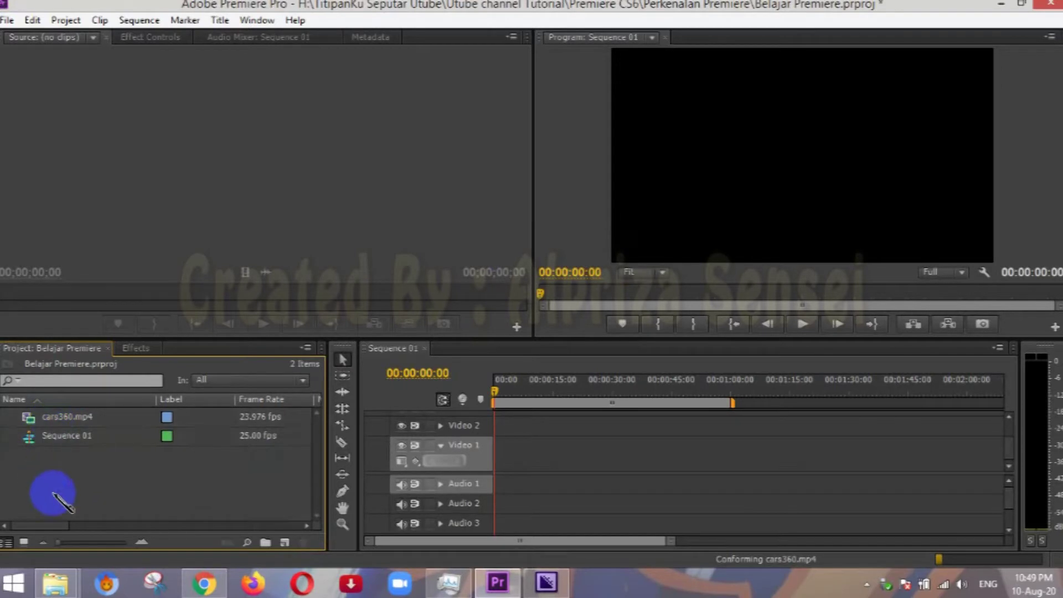
Step: Import the "Mr Bean Full Episodes Best Non-Stop 1 Hour Cartoons! New Collection 2016.mp4" video from the movie kartun folder into the project
double_click(120, 468)
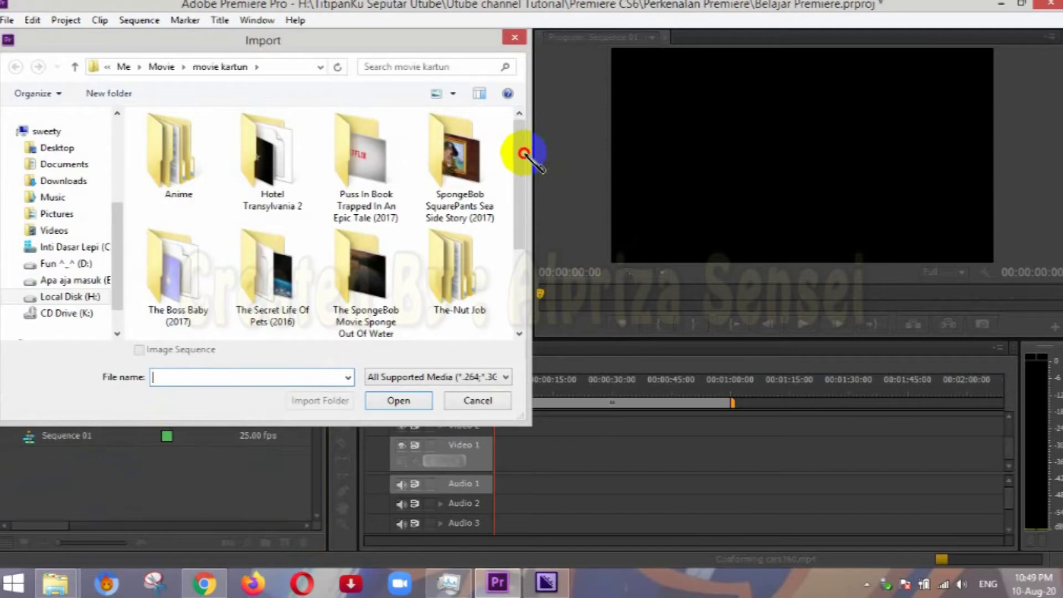
drag(517, 154, 535, 267)
click(460, 260)
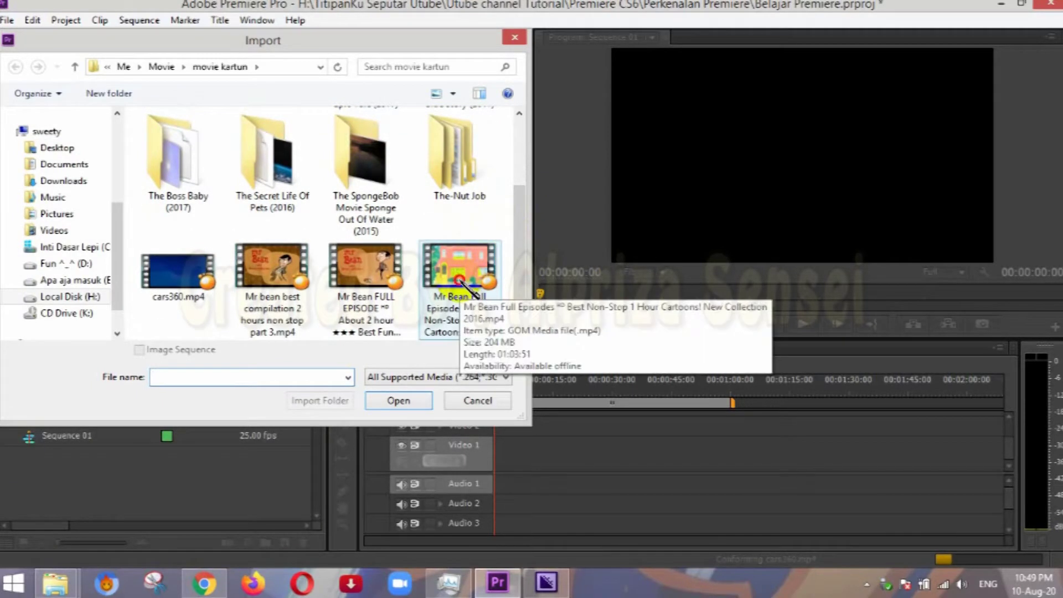
click(471, 287)
click(395, 399)
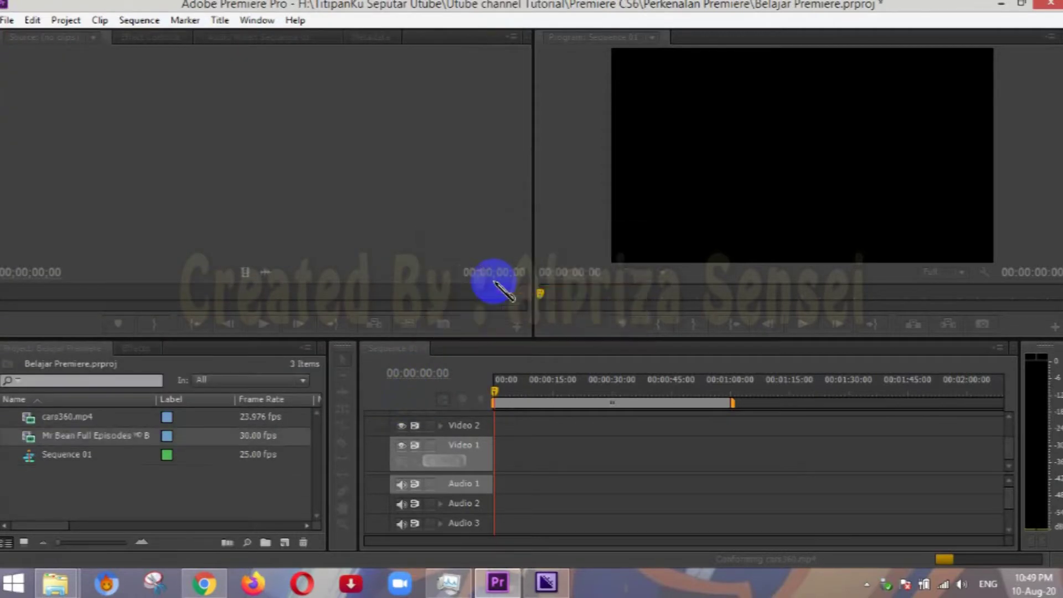
click(216, 488)
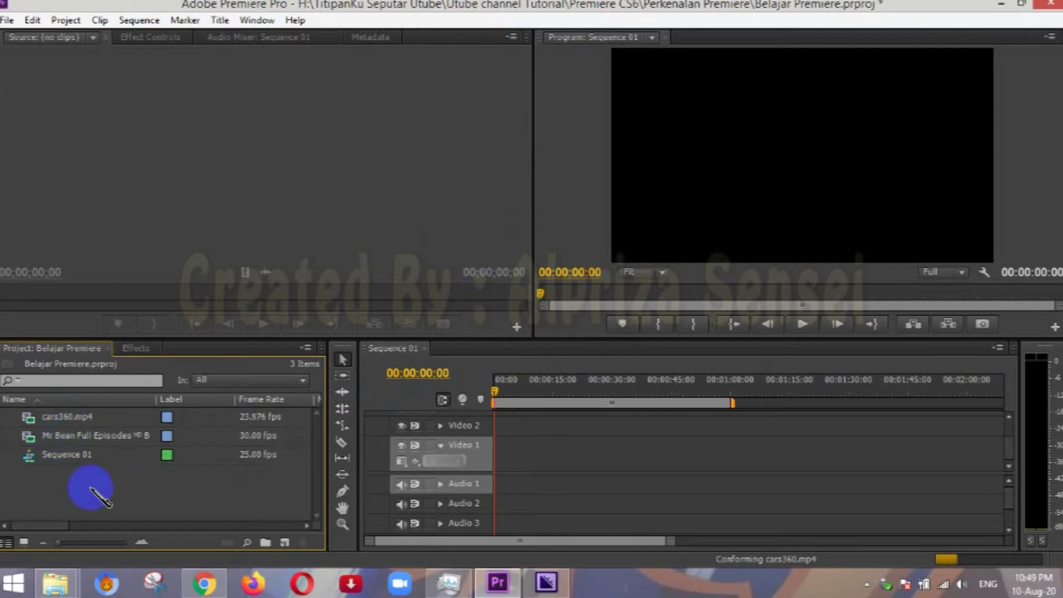
Step: Switch to the movie kartun window in File Explorer and go back to the root of Local Disk (H:)
mouse_move(66, 590)
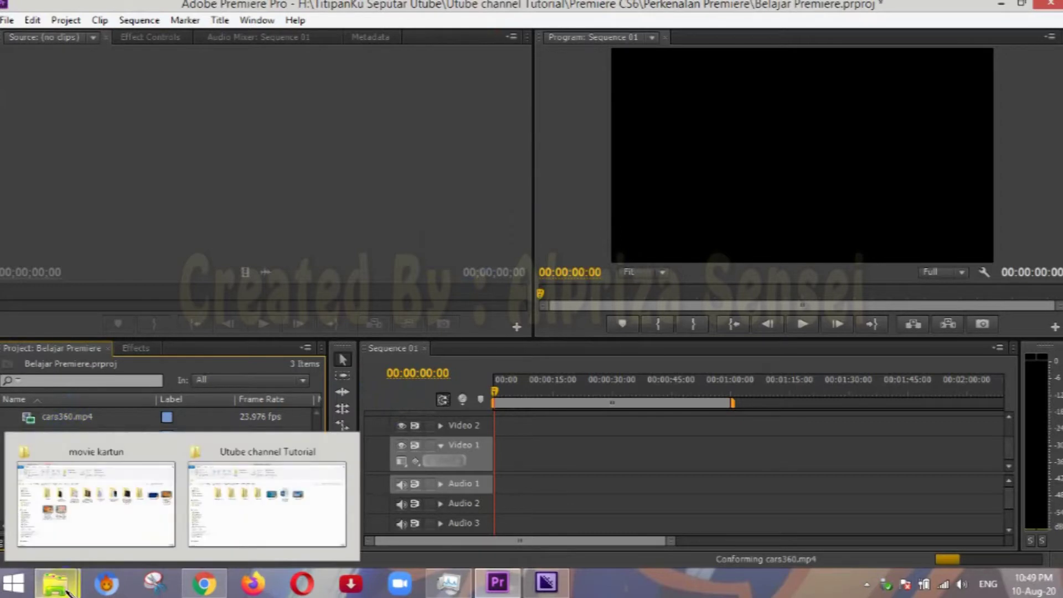
click(95, 493)
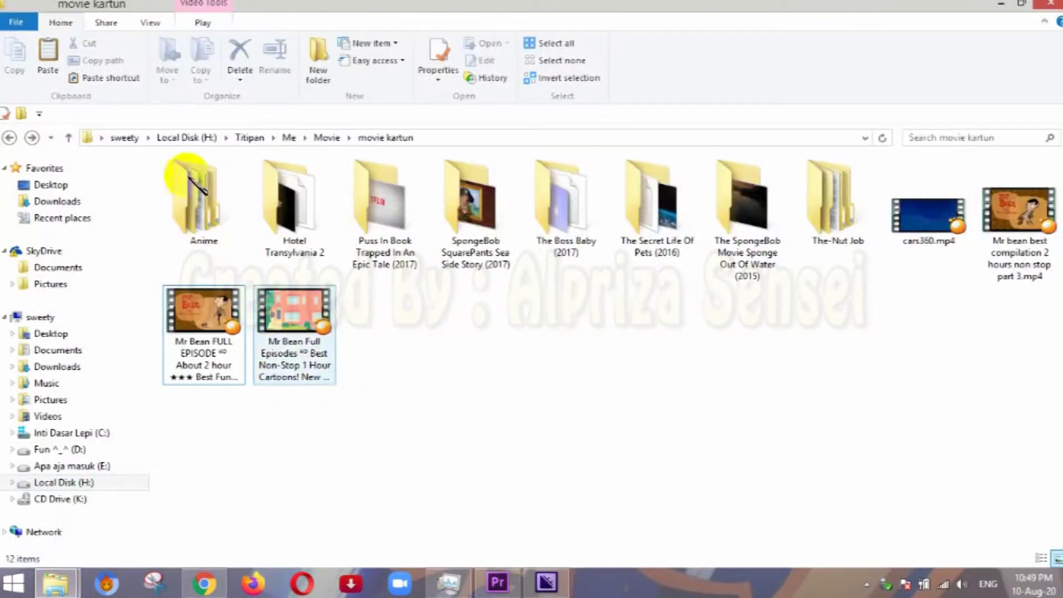
click(9, 138)
click(9, 138)
click(8, 138)
click(9, 138)
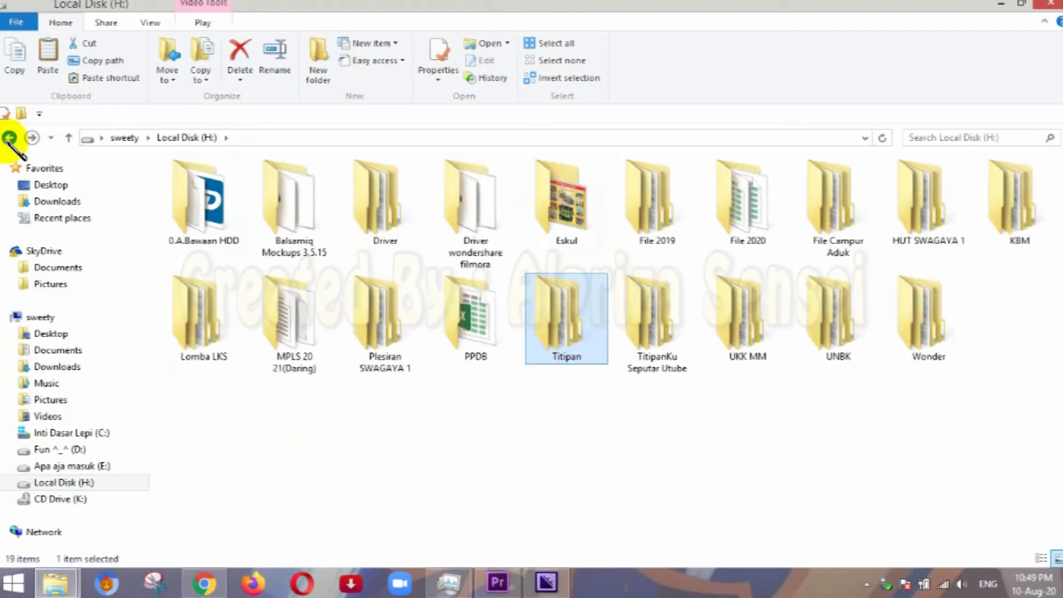
Step: Open the TitipanKu Seputar Utube\Referensi\Music Youtube\Inspirational folder
double_click(676, 328)
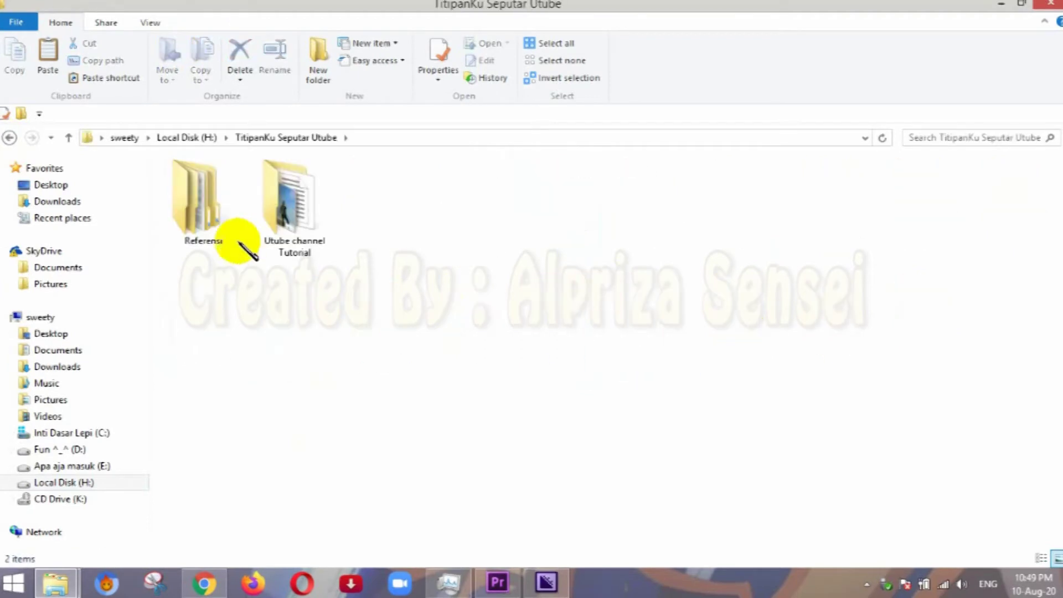
double_click(221, 208)
click(207, 202)
double_click(207, 203)
double_click(228, 189)
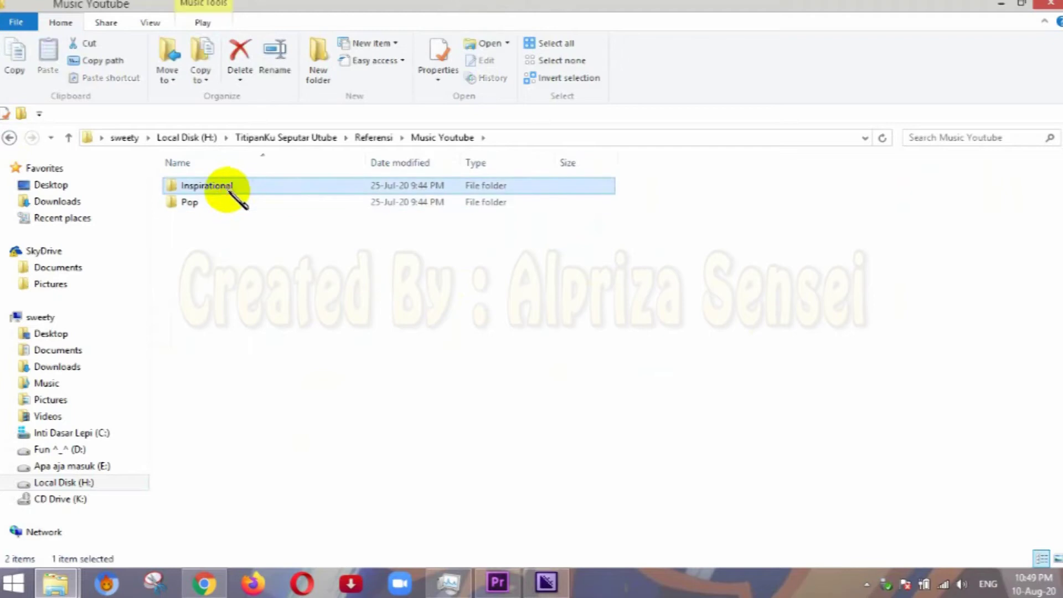
Step: Preview the track "All I've Ever Felt All At Once" and import it from the Inspirational folder into the Premiere Pro project
double_click(210, 235)
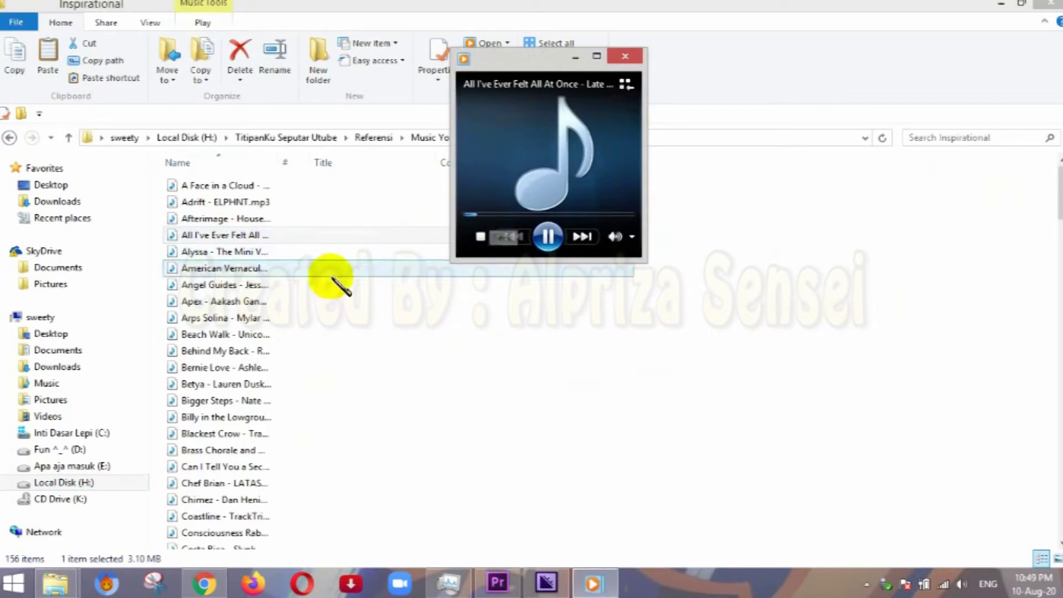
click(625, 57)
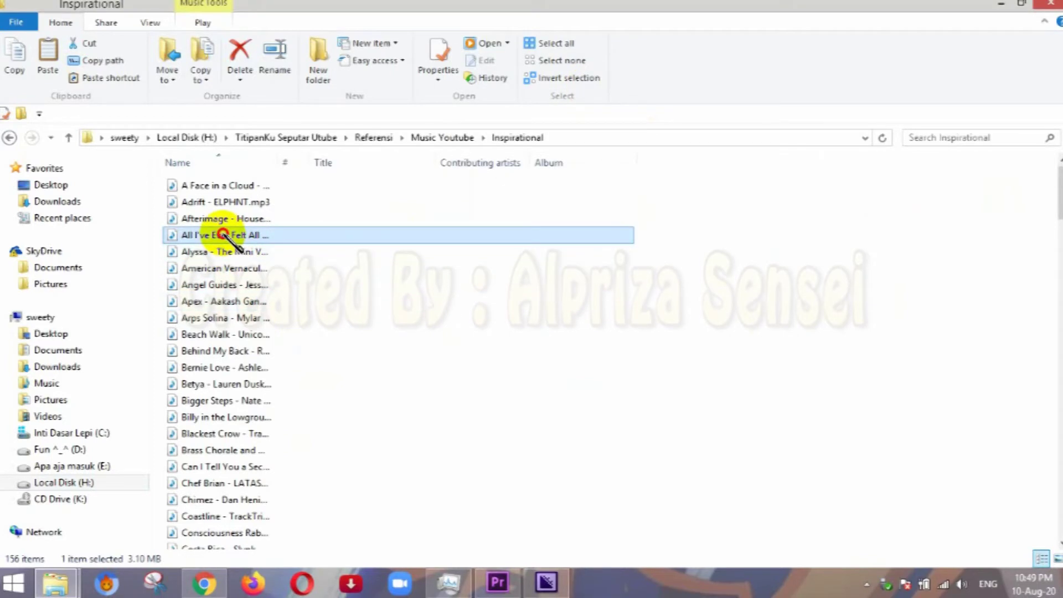
drag(223, 235, 182, 475)
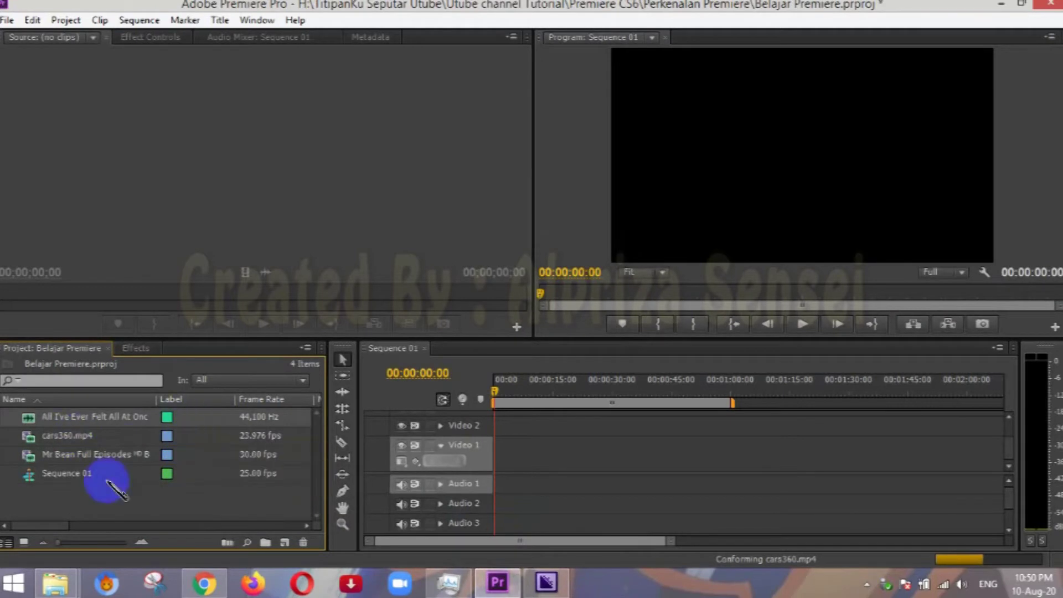
mouse_move(111, 497)
mouse_down()
mouse_move(105, 421)
mouse_move(95, 494)
mouse_up()
click(8, 21)
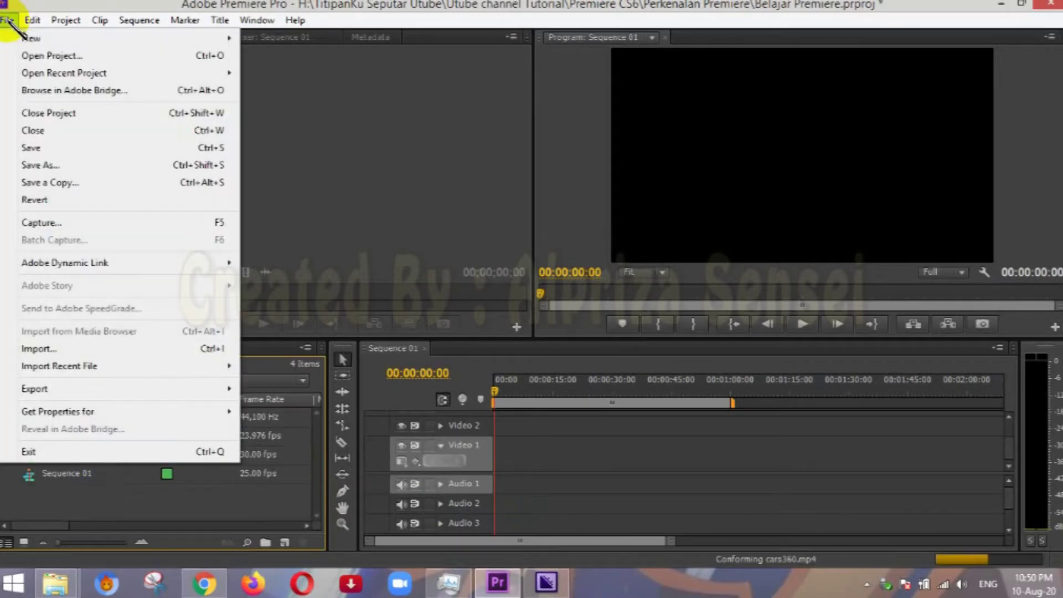
click(116, 498)
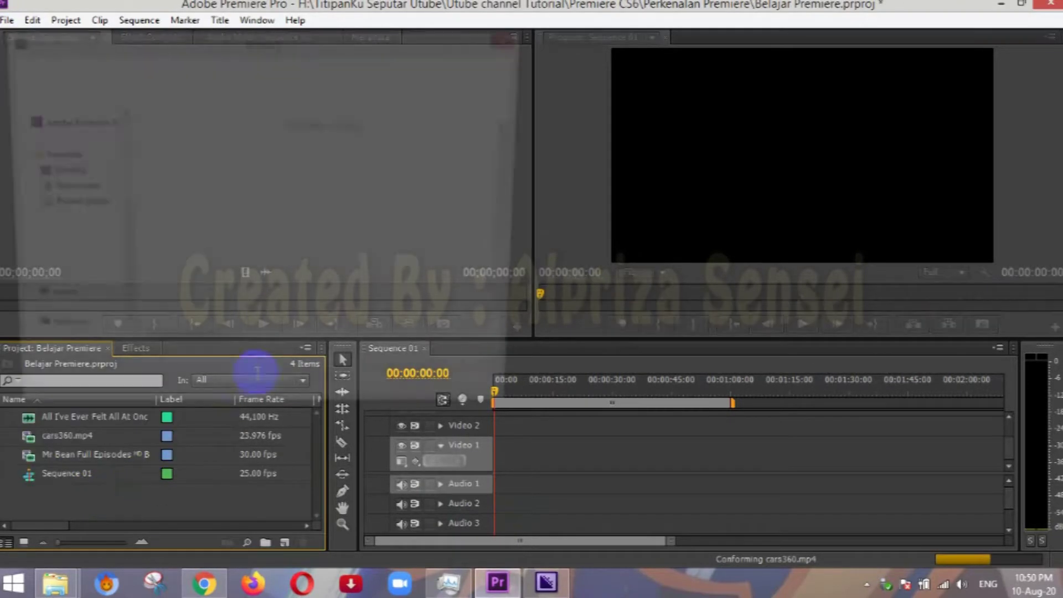
click(475, 401)
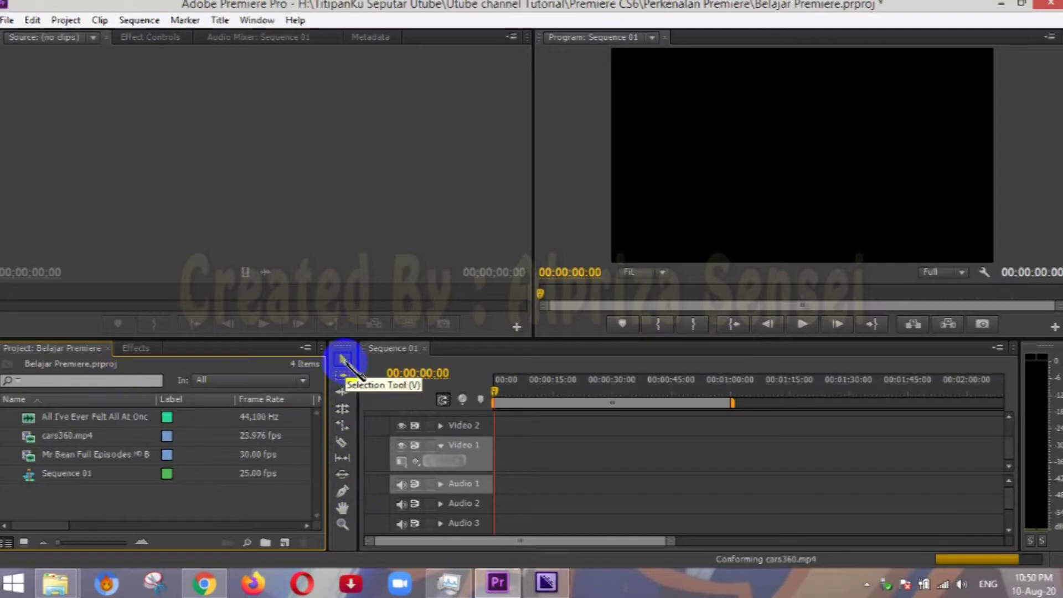
Step: Load the Mr Bean Full Episodes clip into the Source monitor and play its first few seconds
click(343, 360)
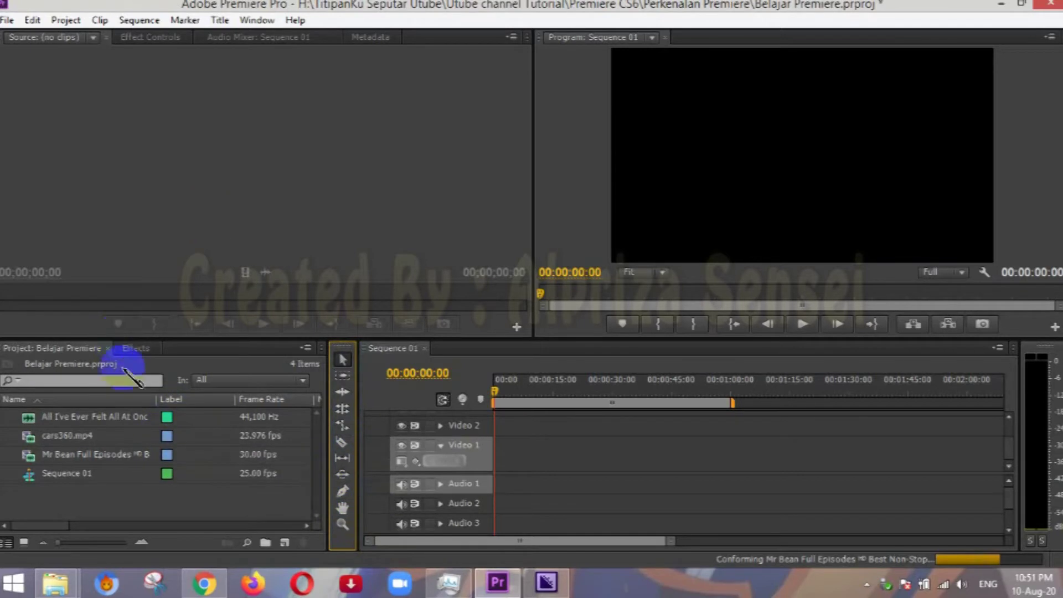
mouse_move(37, 455)
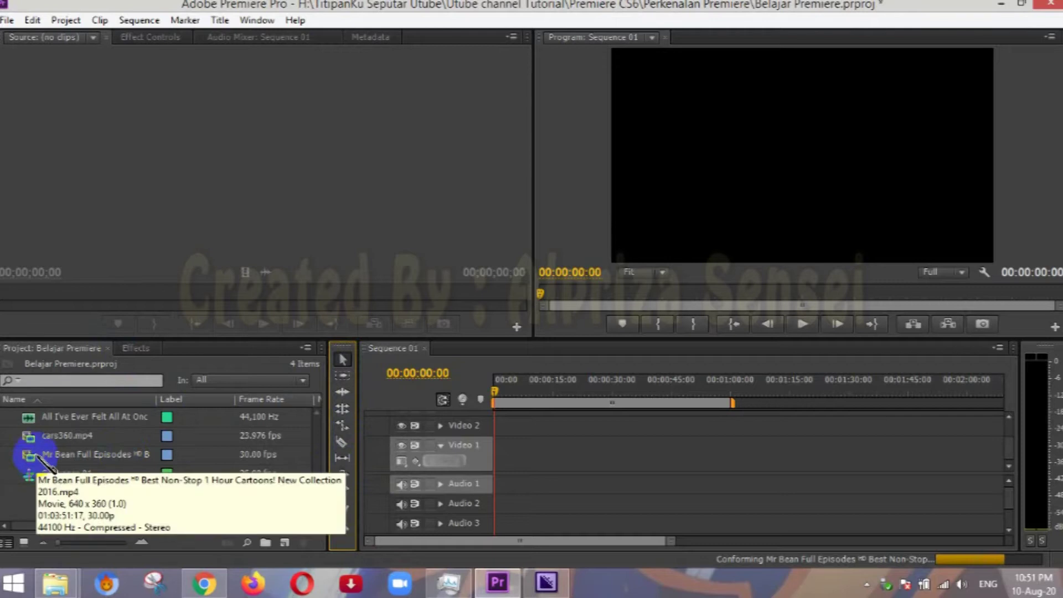
mouse_move(31, 423)
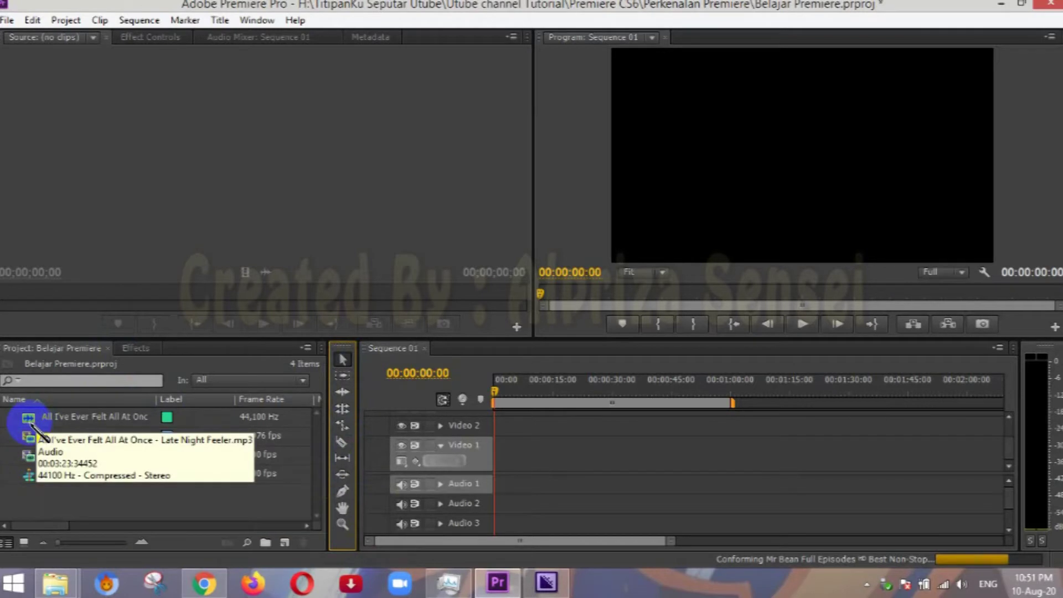
double_click(29, 458)
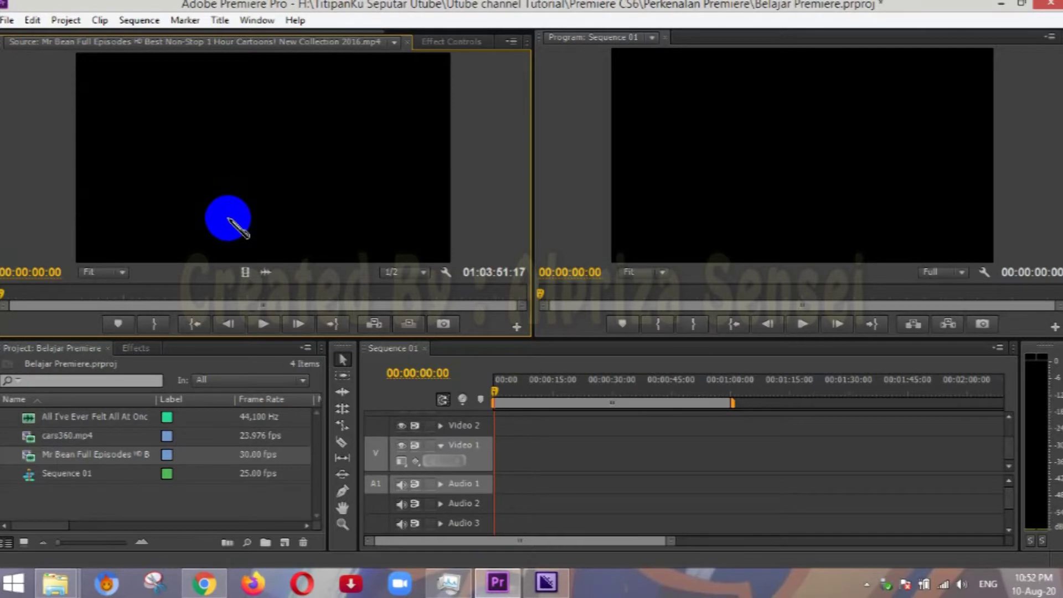
key(space)
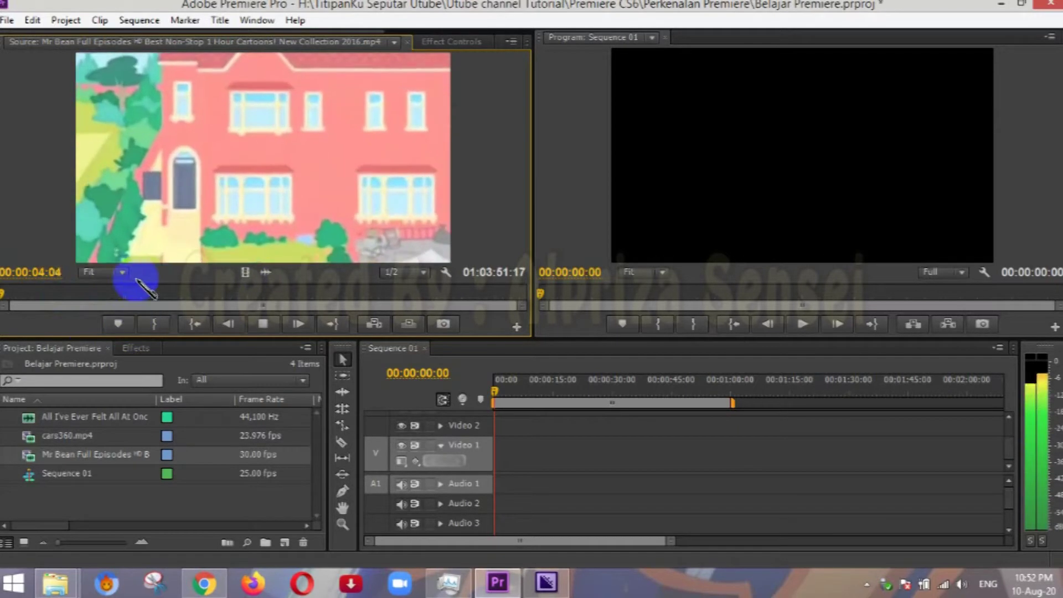
key(space)
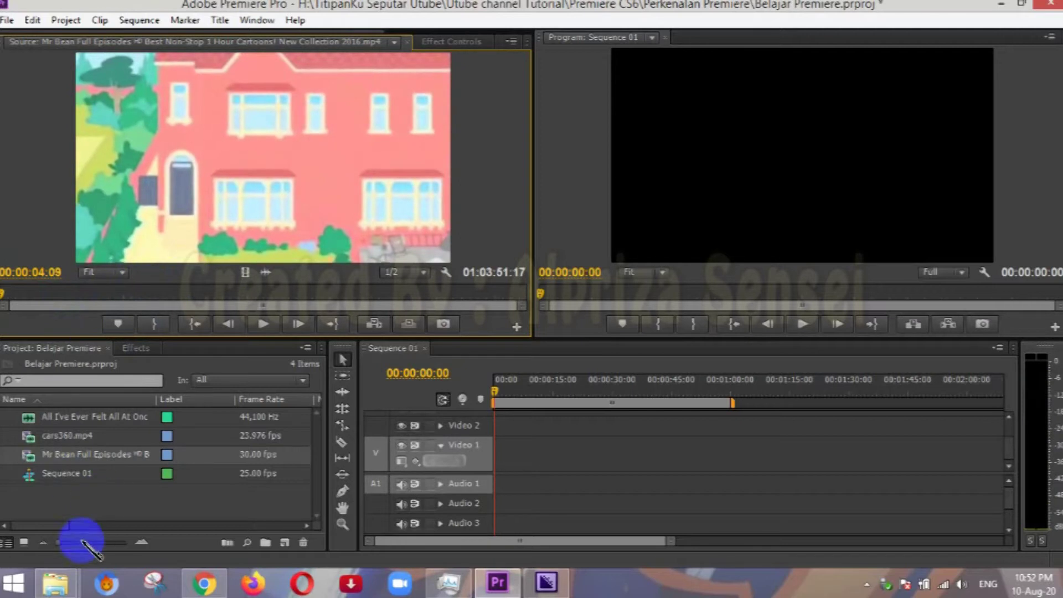
Step: Switch to File Explorer and return from the Inspirational music folder to the root of Local Disk (H:)
click(55, 583)
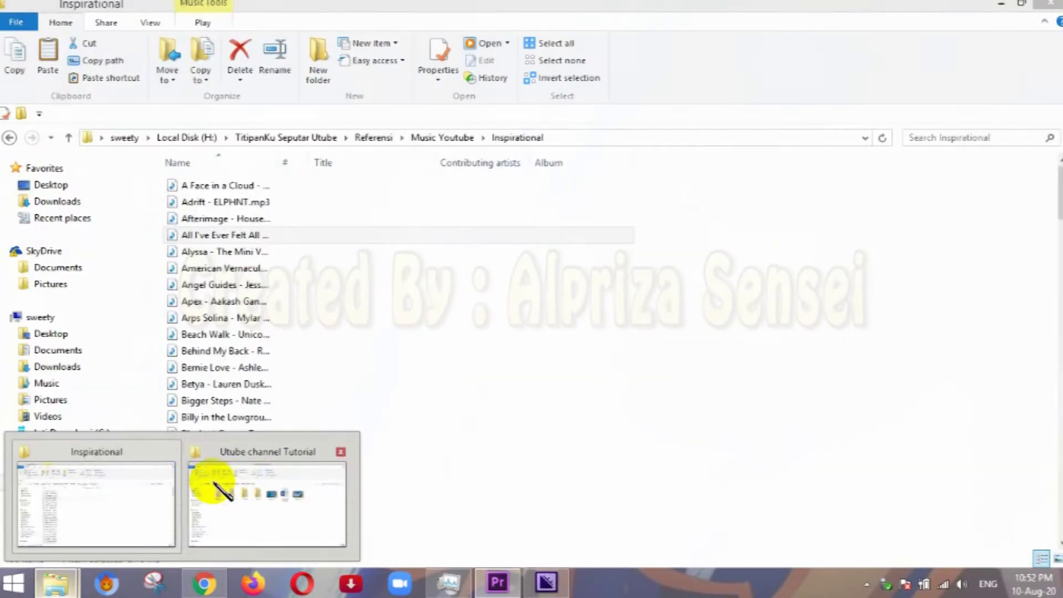
click(216, 491)
click(70, 523)
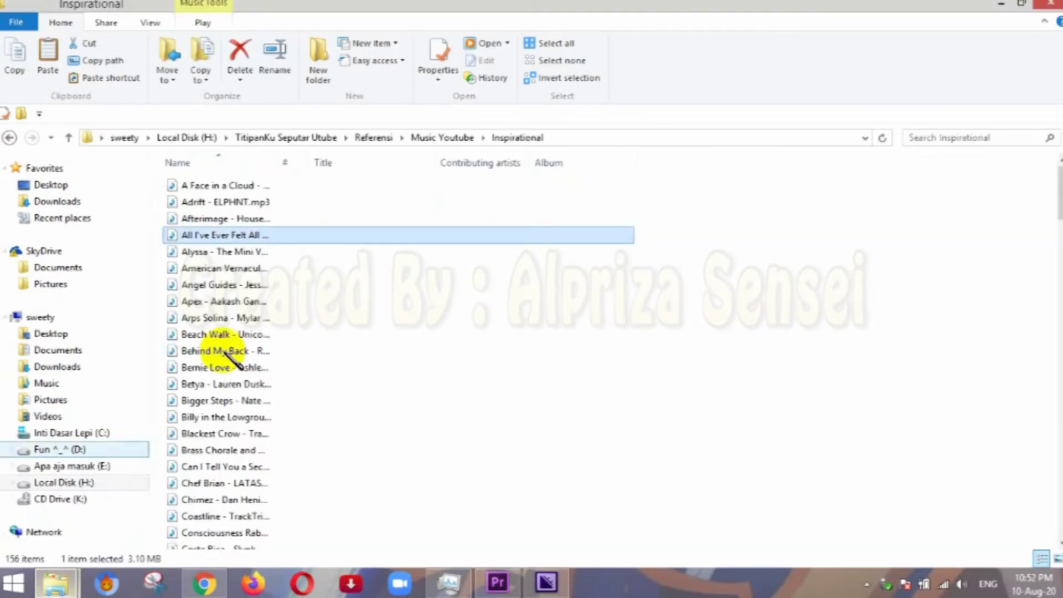
click(10, 138)
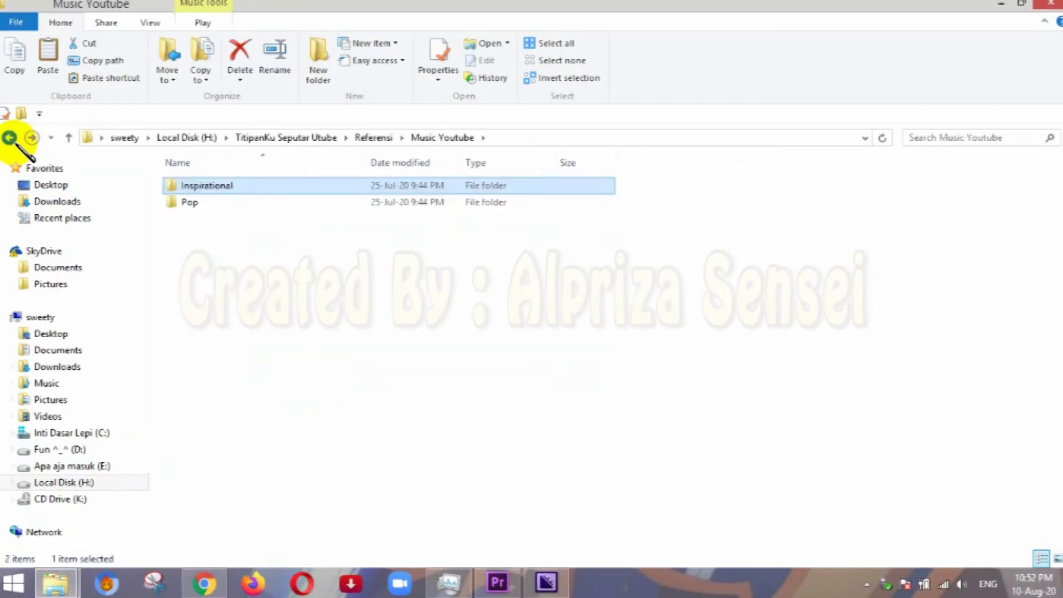
click(10, 138)
click(10, 138)
click(10, 138)
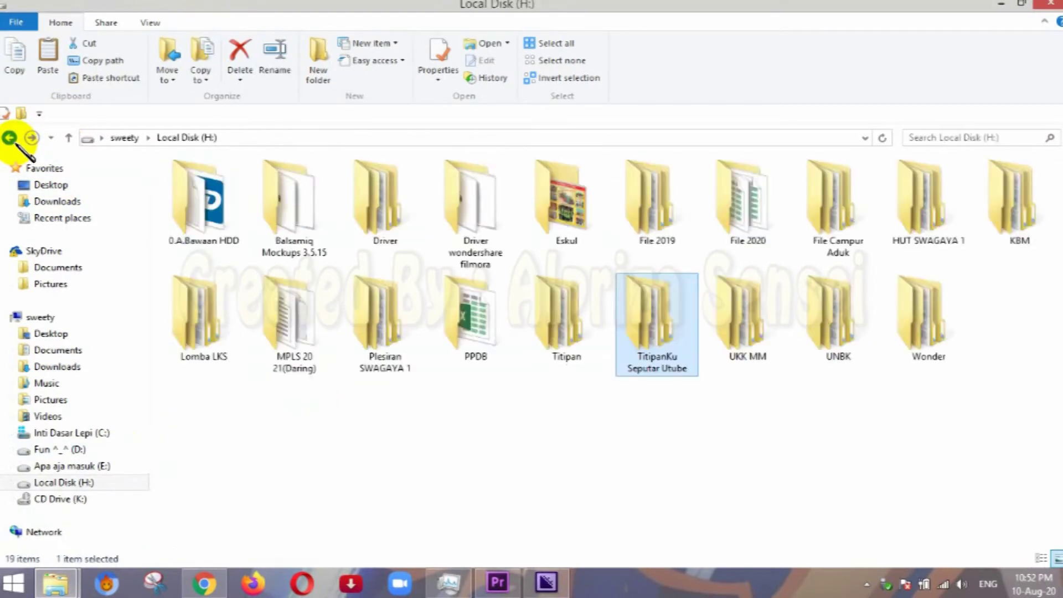
Step: Open the Titipan\Me\Movie\movie kartun folder and play the "Mr Bean FULL EPISODE About 2 hour" video in the media player
double_click(556, 326)
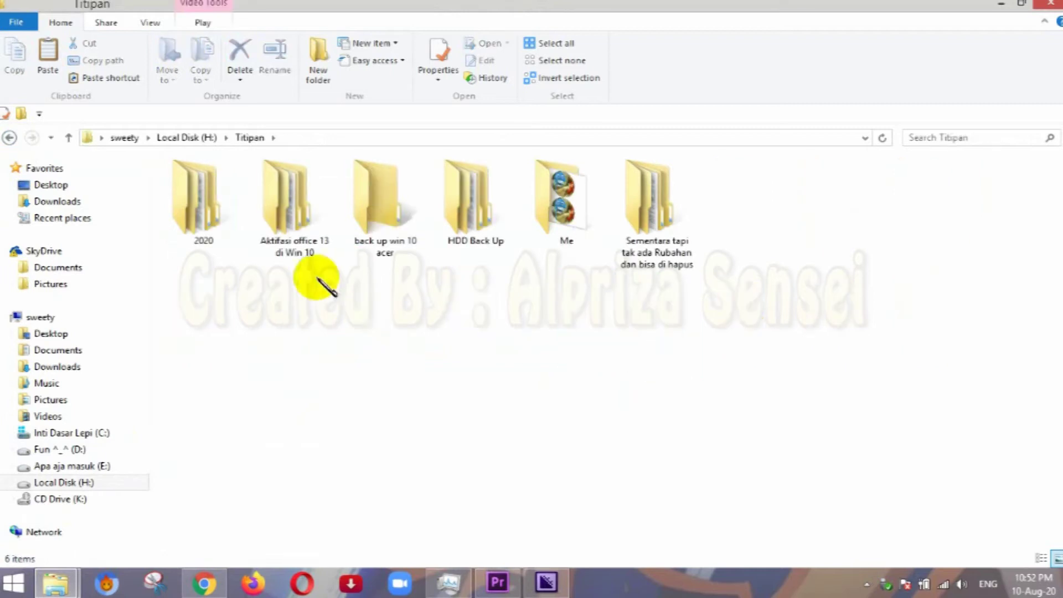
double_click(562, 200)
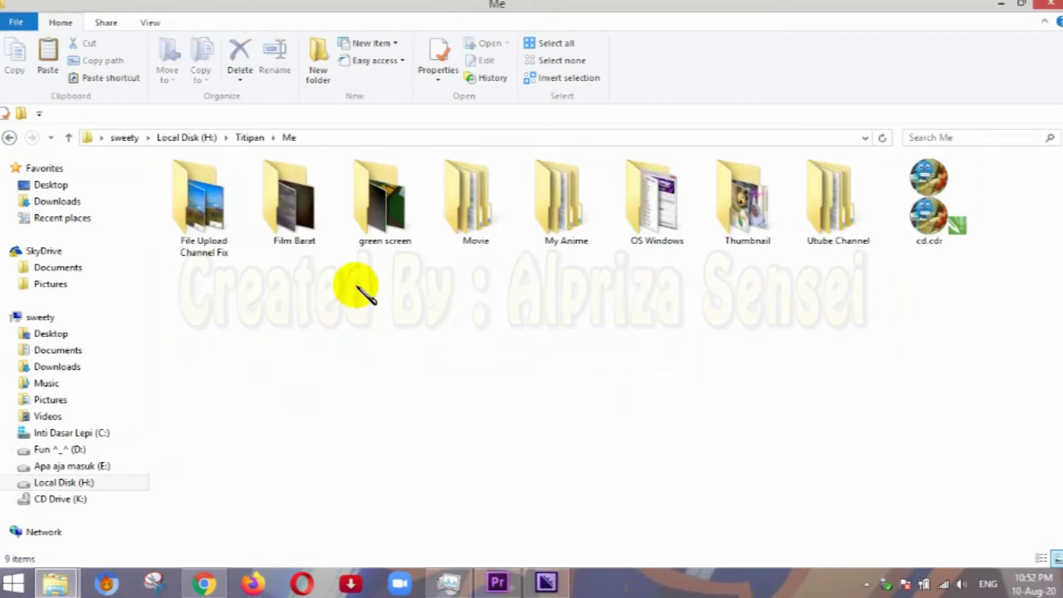
double_click(475, 196)
double_click(185, 180)
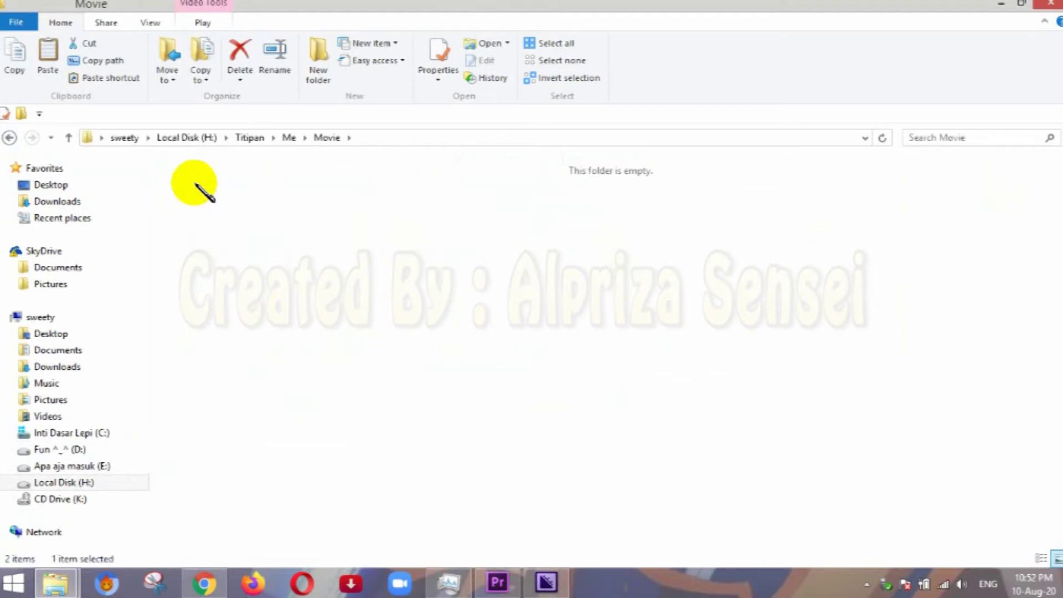
key(Left)
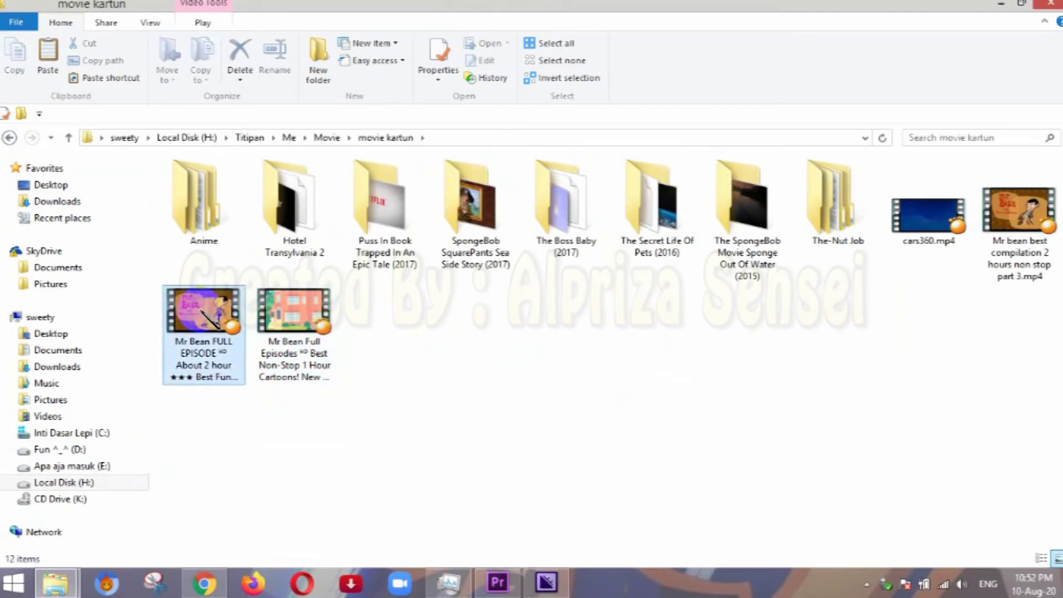
key(Return)
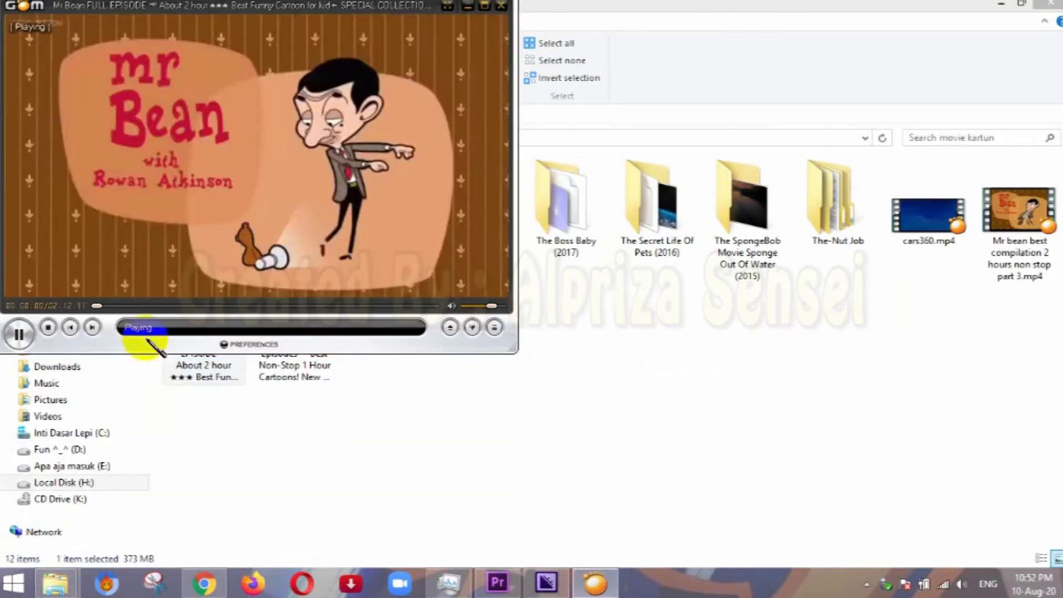
Step: Skim ahead in the Mr Bean FULL EPISODE video, close the media player and import that file into the Premiere Pro project
click(111, 306)
click(120, 306)
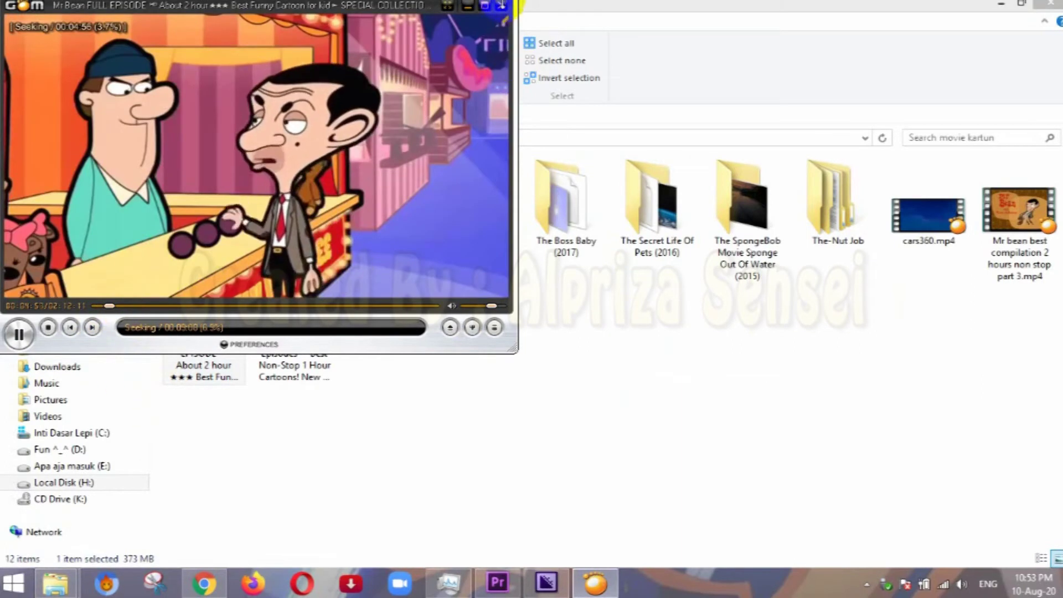
click(501, 5)
drag(238, 360, 185, 502)
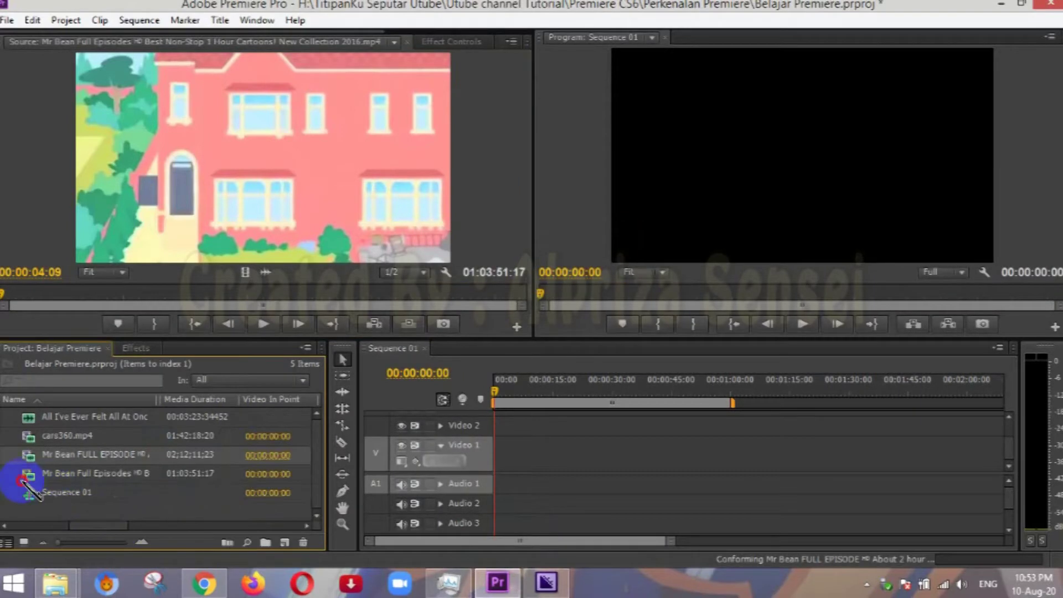
Step: Delete the Mr Bean Full Episodes Non-Stop 1 Hour clip from the project and load Mr Bean FULL EPISODE into the Source monitor
click(22, 479)
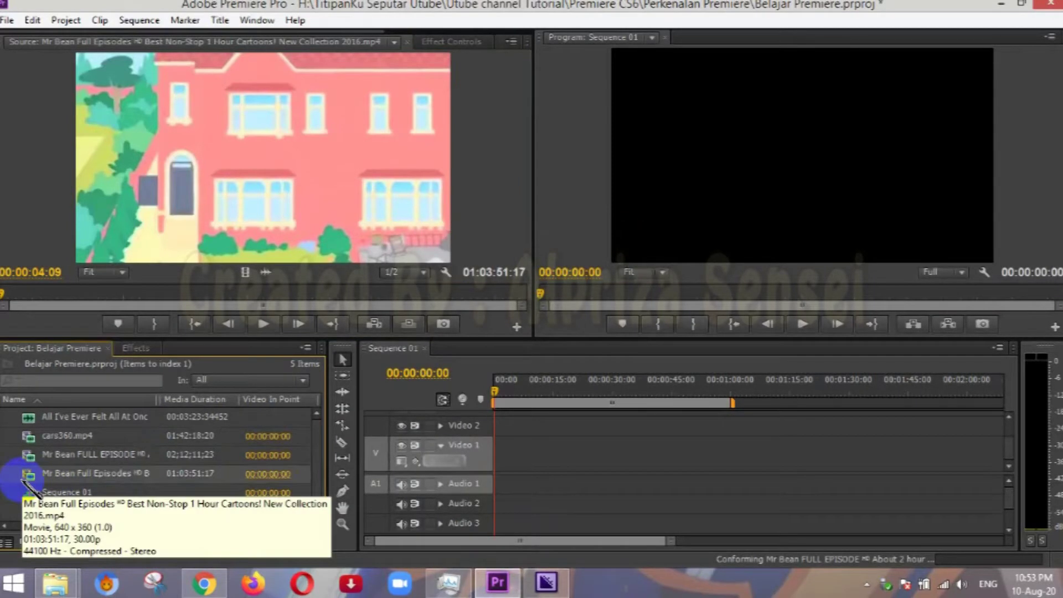
key(Delete)
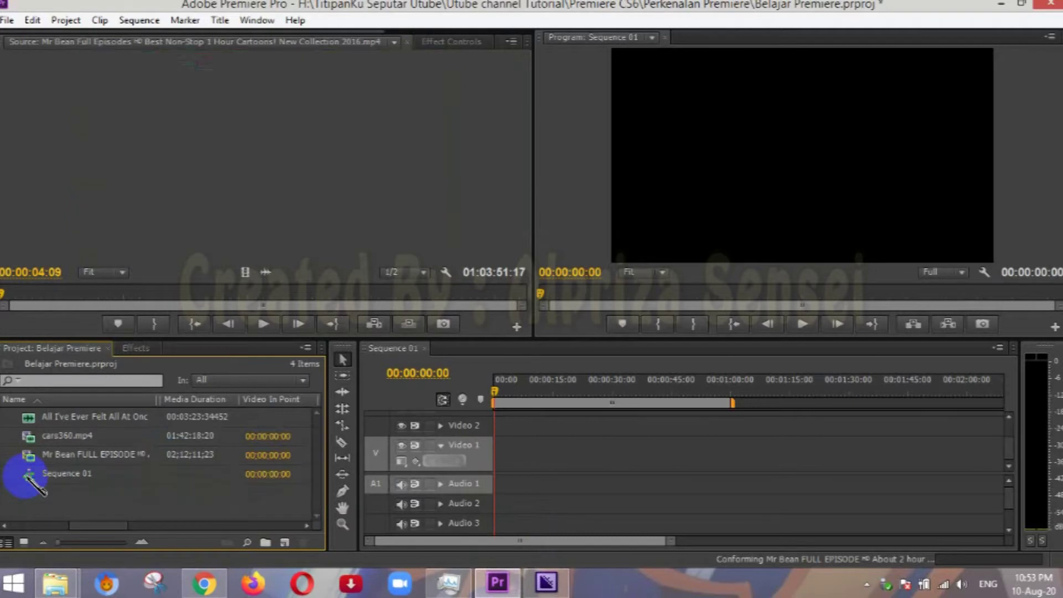
double_click(32, 459)
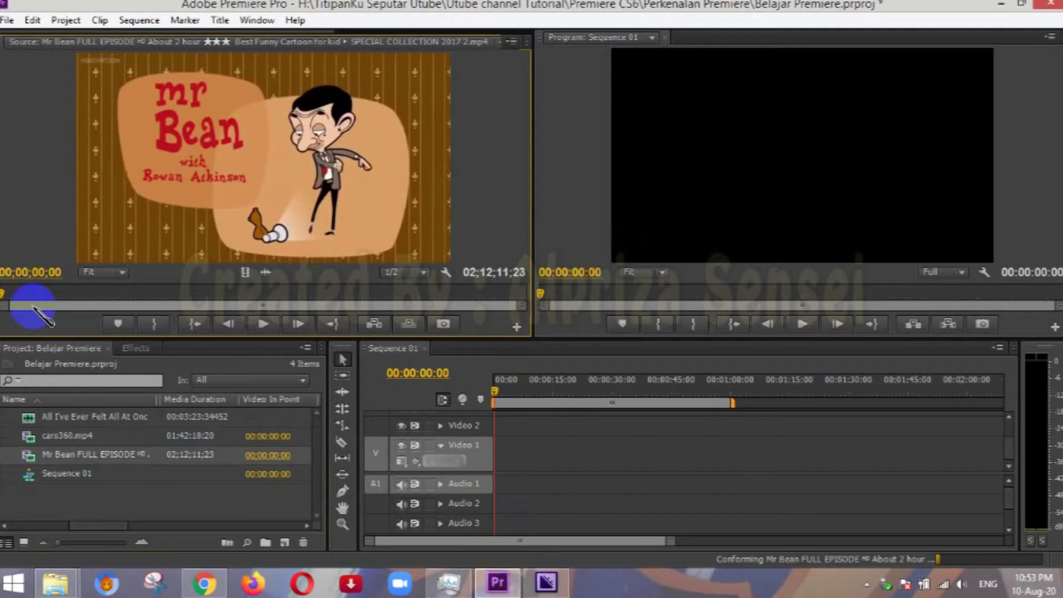
Step: Load cars360.mp4 into the Source monitor, play its opening seconds and scrub ahead through the clip
double_click(27, 436)
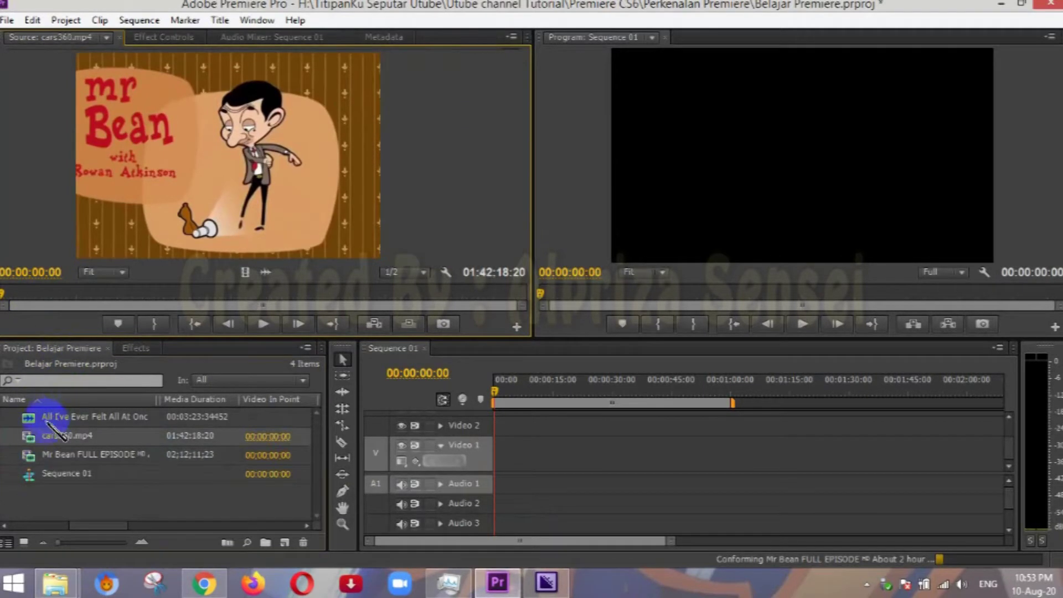
key(space)
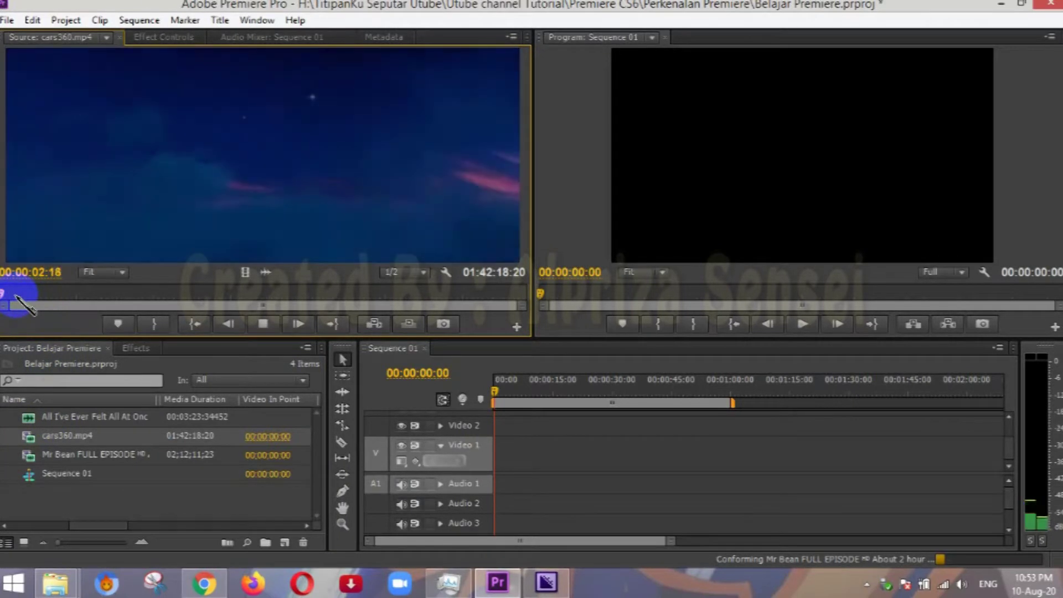
click(4, 298)
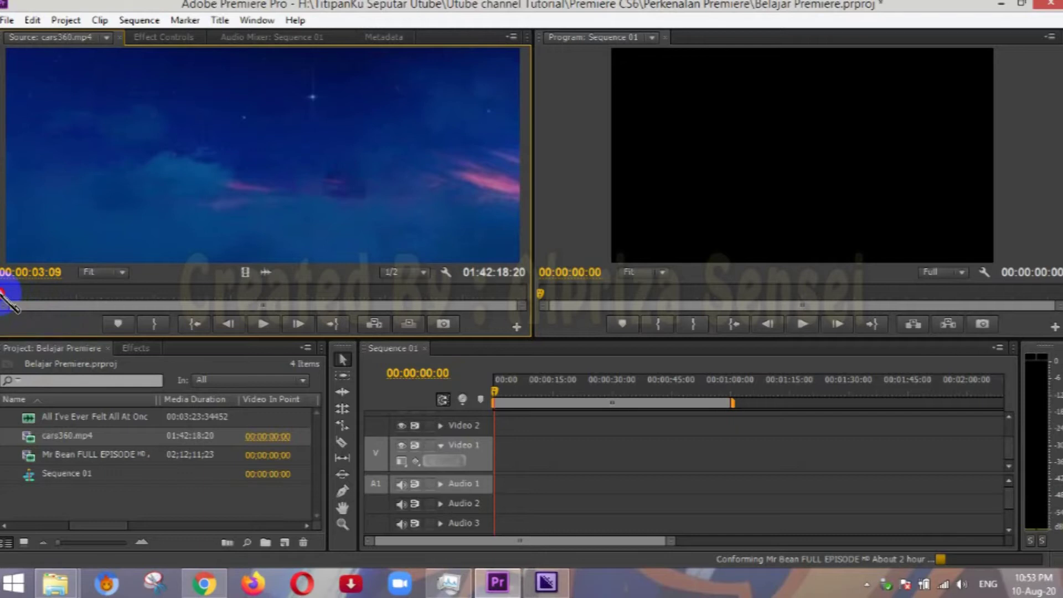
click(2, 299)
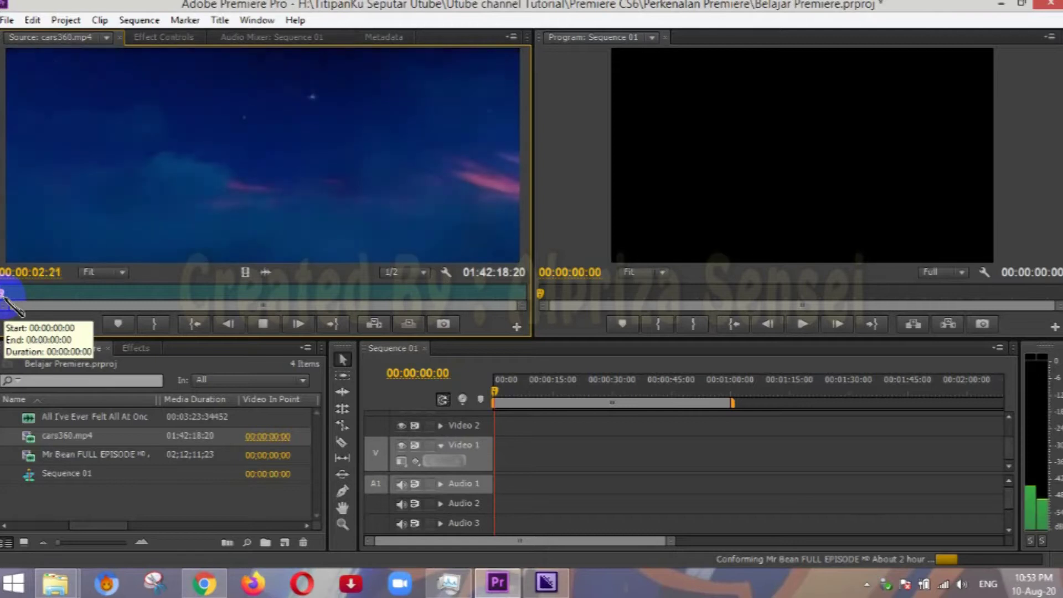
click(10, 295)
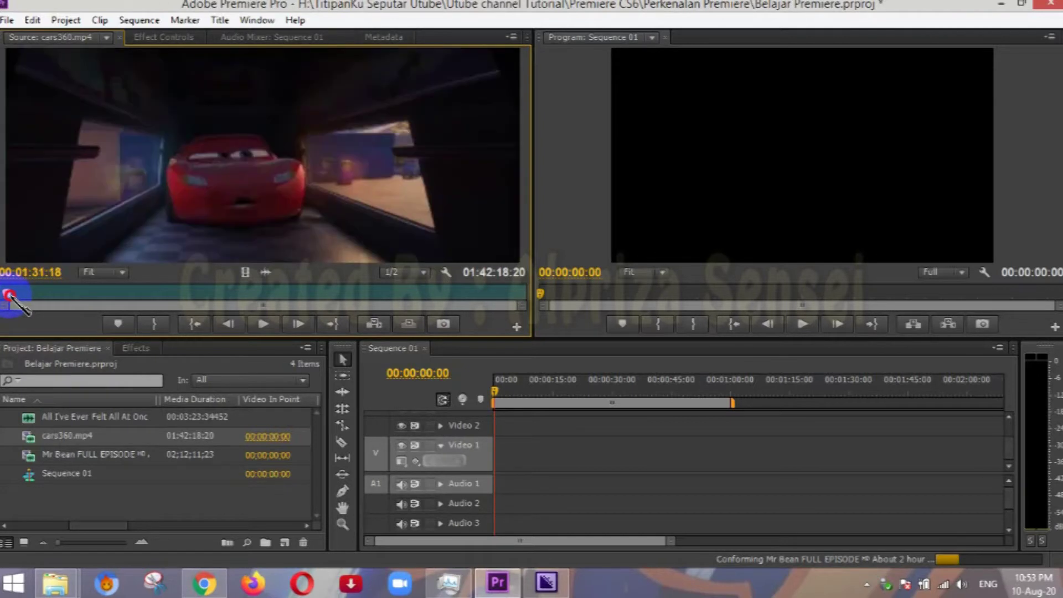
click(8, 297)
Step: Find the dark frame at the end of the Disney intro and mark the Out point of cars360.mp4 at 00:00:32:19
key(space)
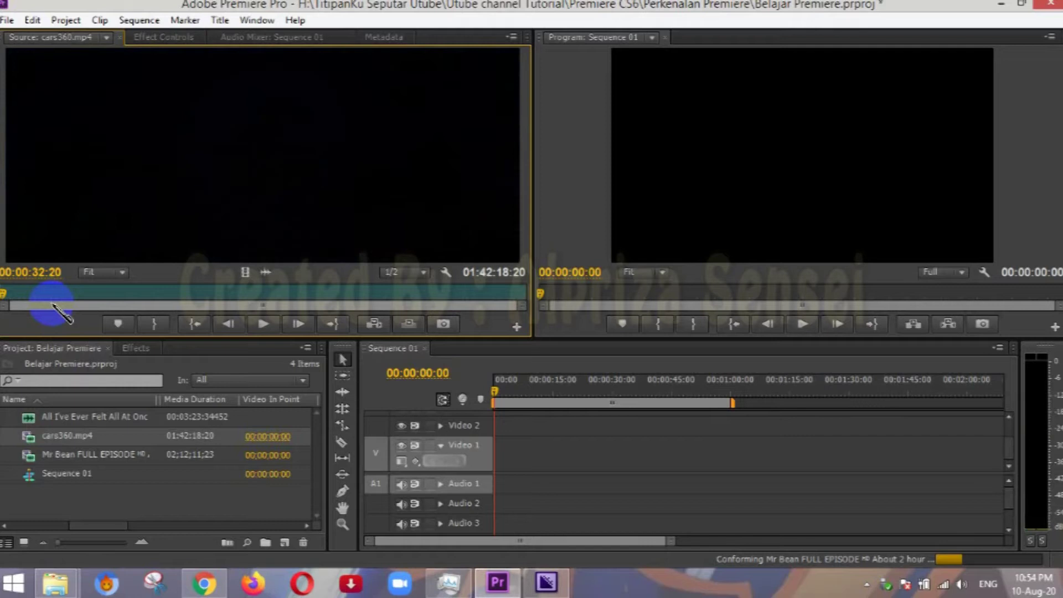
key(space)
key(space)
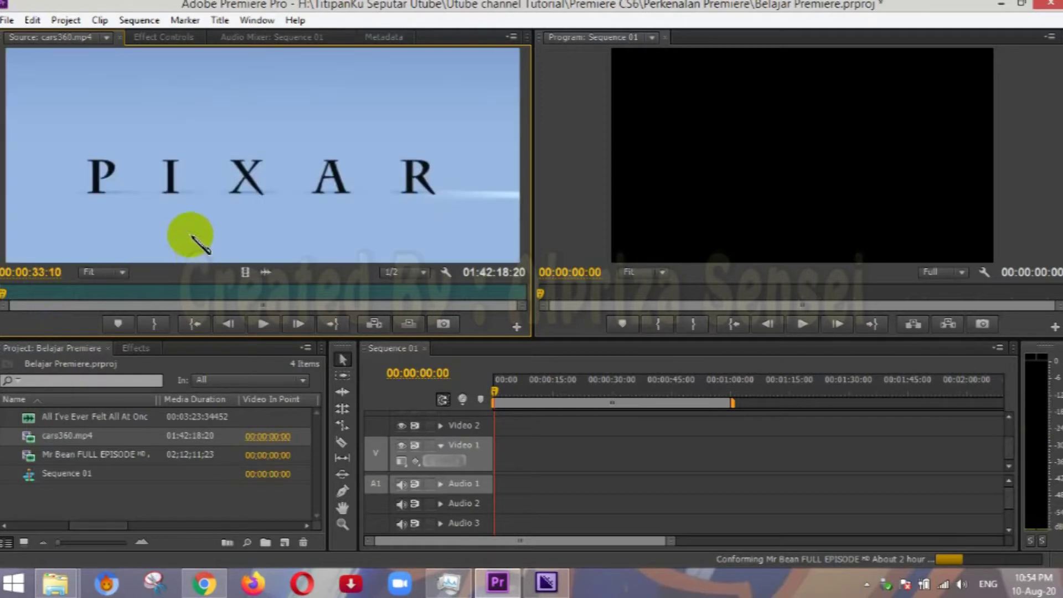
drag(3, 294, 2, 294)
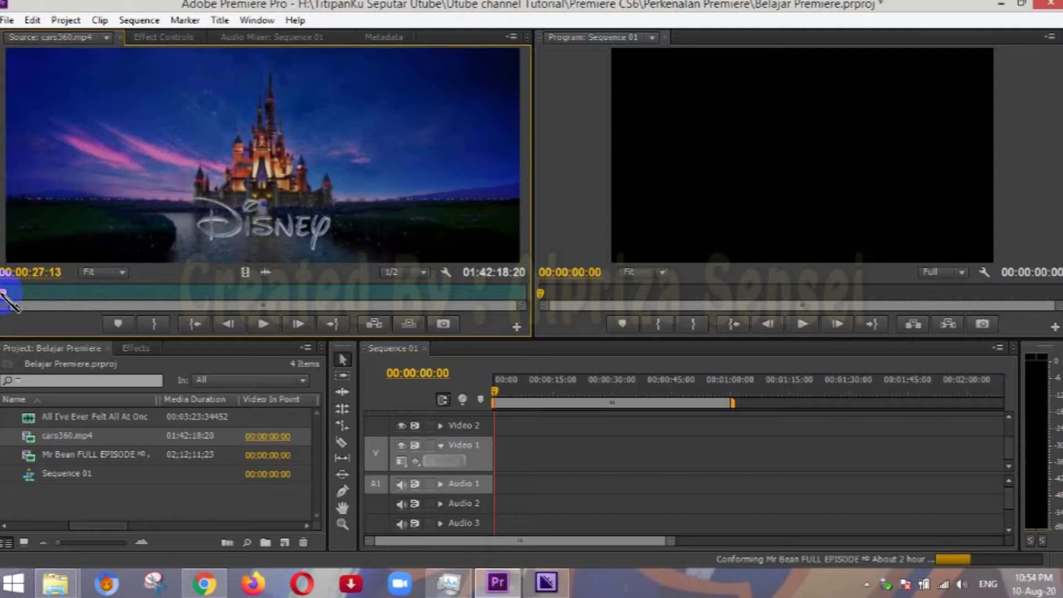
key(space)
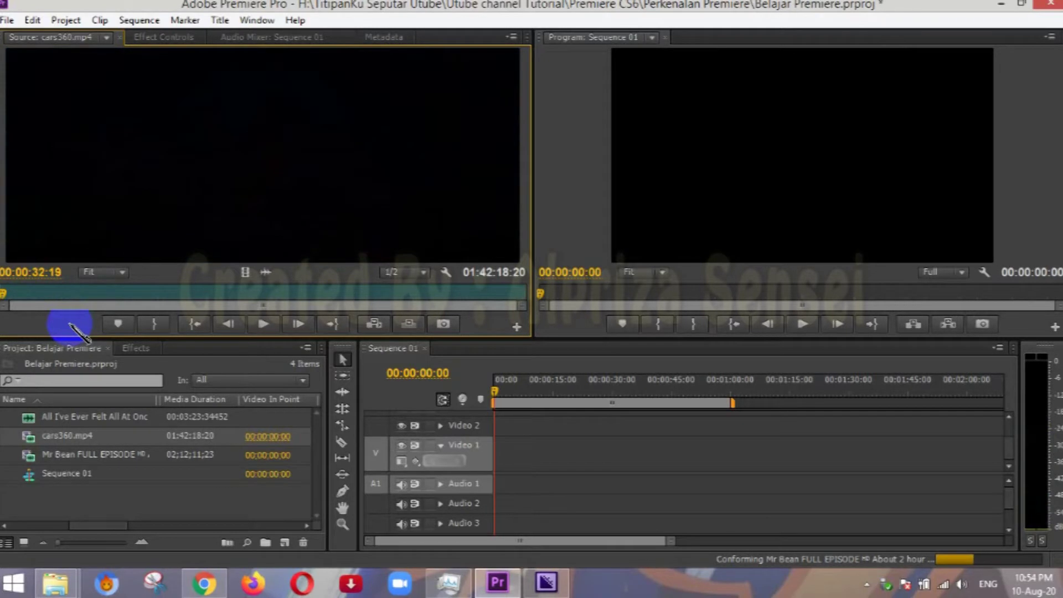
key(o)
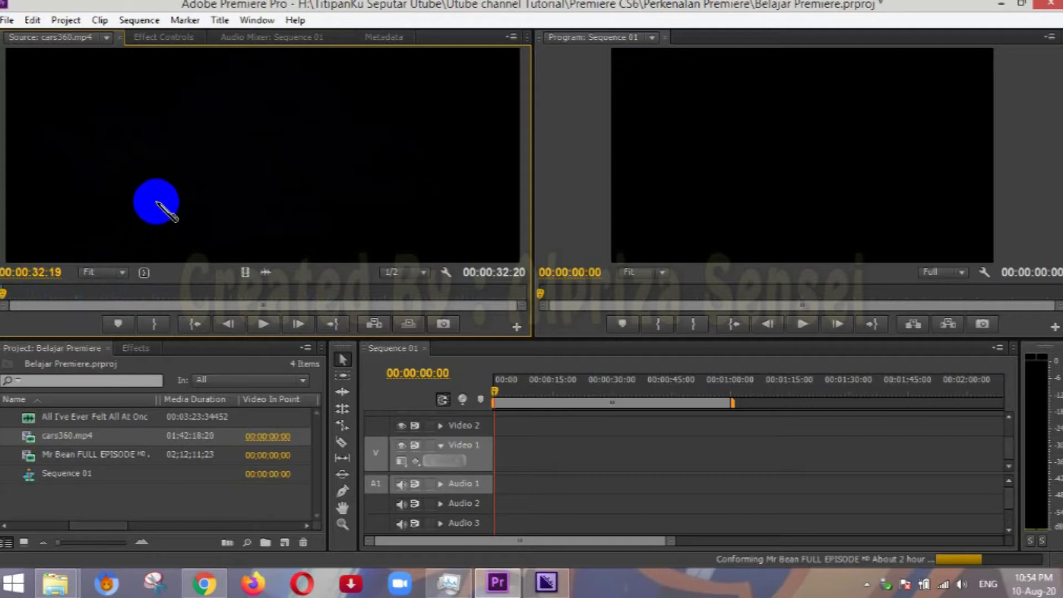
Step: Place the trimmed cars360.mp4 at the start of Video 1, keep the existing sequence settings and extend the work area to 00:01:45:05
drag(161, 206, 475, 455)
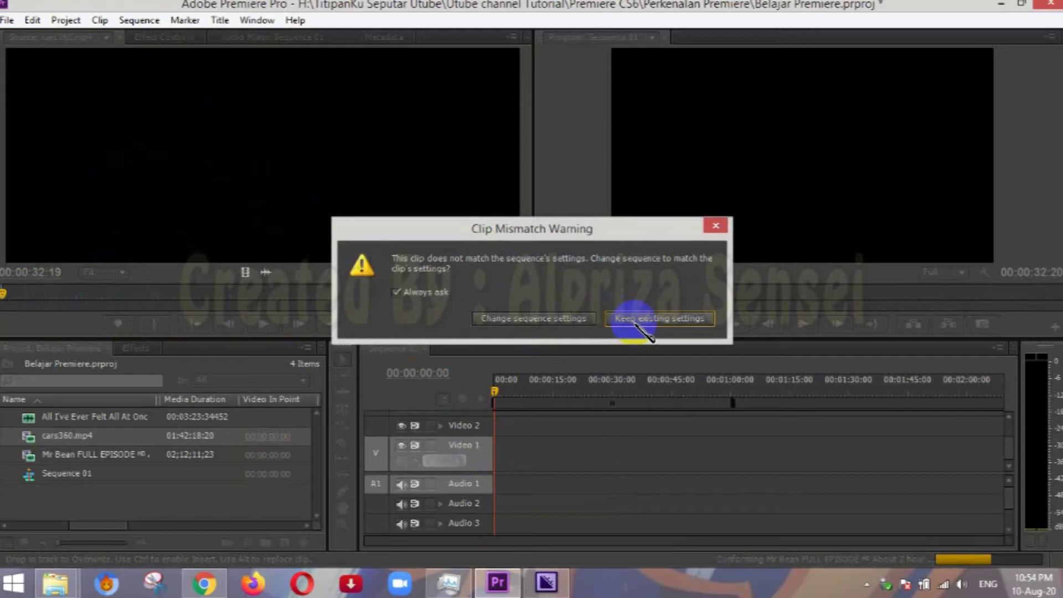
click(635, 320)
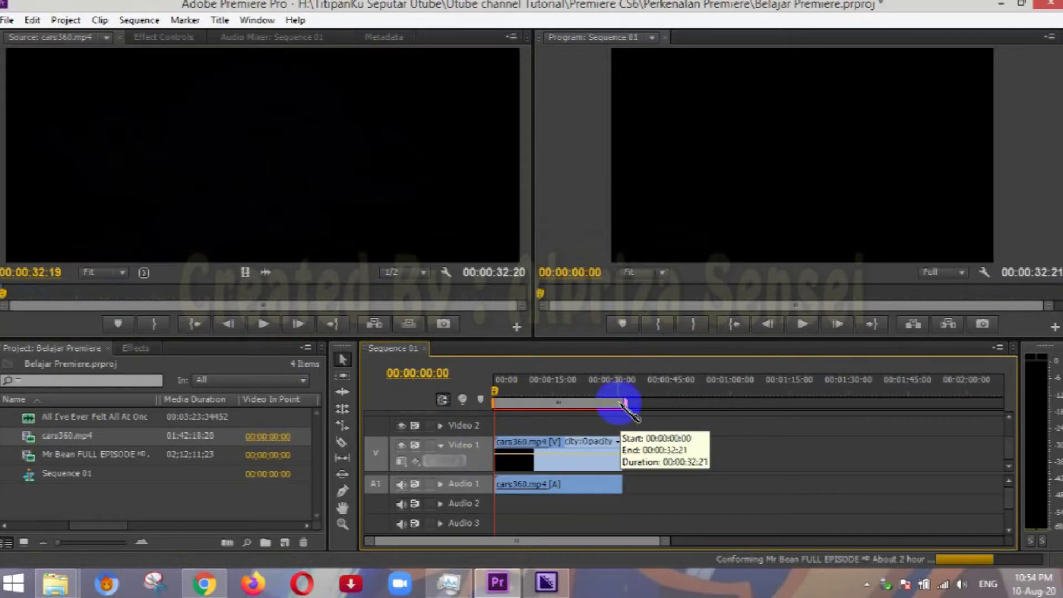
drag(624, 402, 912, 421)
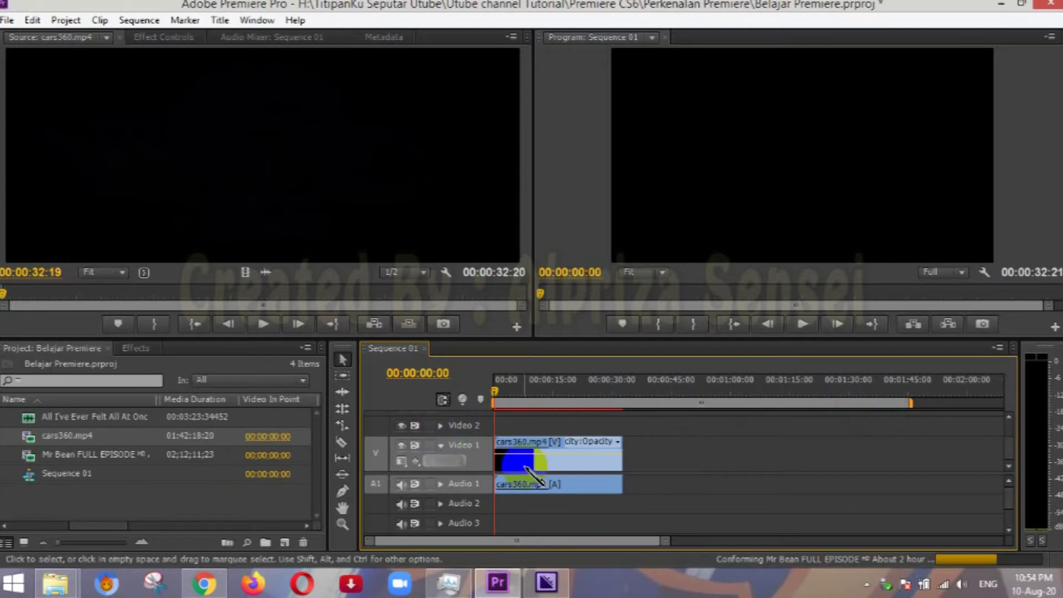
Step: Select the cars360.mp4 clip on Video 1 and try moving it along the timeline
click(573, 442)
click(549, 459)
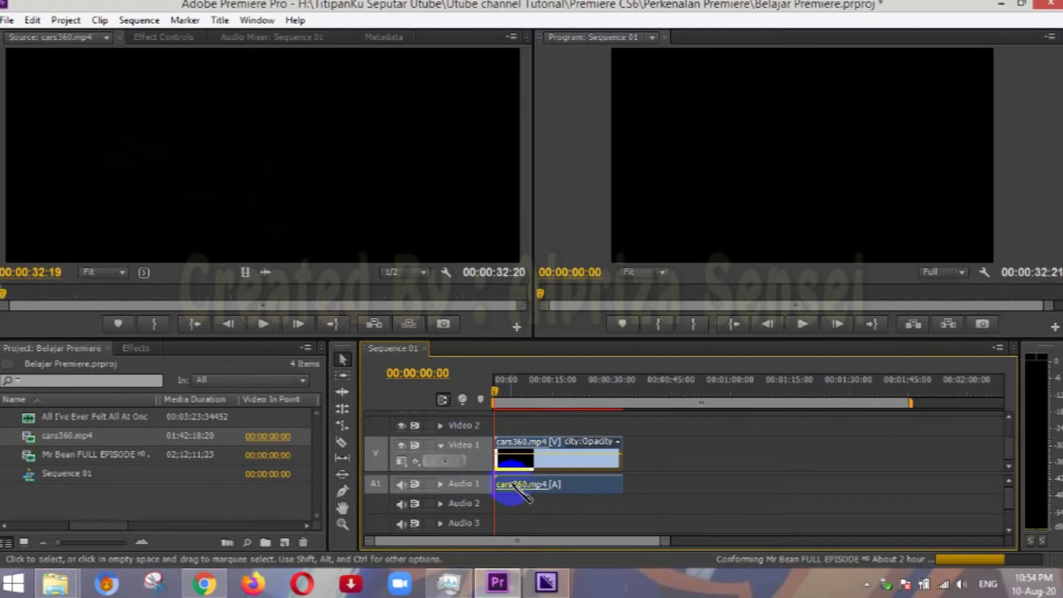
click(553, 441)
drag(554, 442, 589, 450)
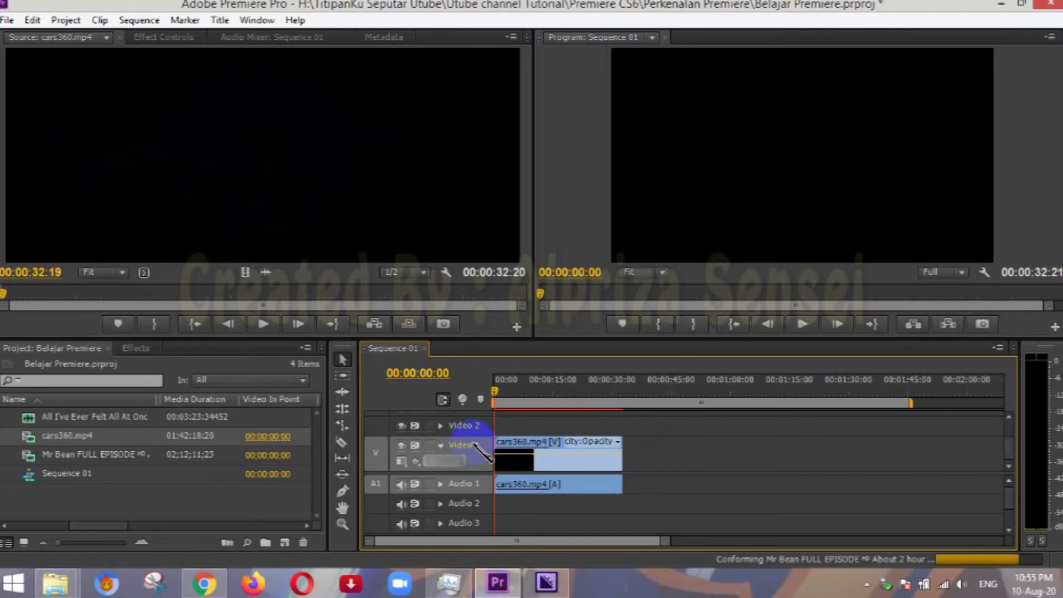
Step: Move the playhead through the cars360.mp4 clip to 00:00:13:20 and play the sequence for a few seconds in the Program monitor
click(547, 391)
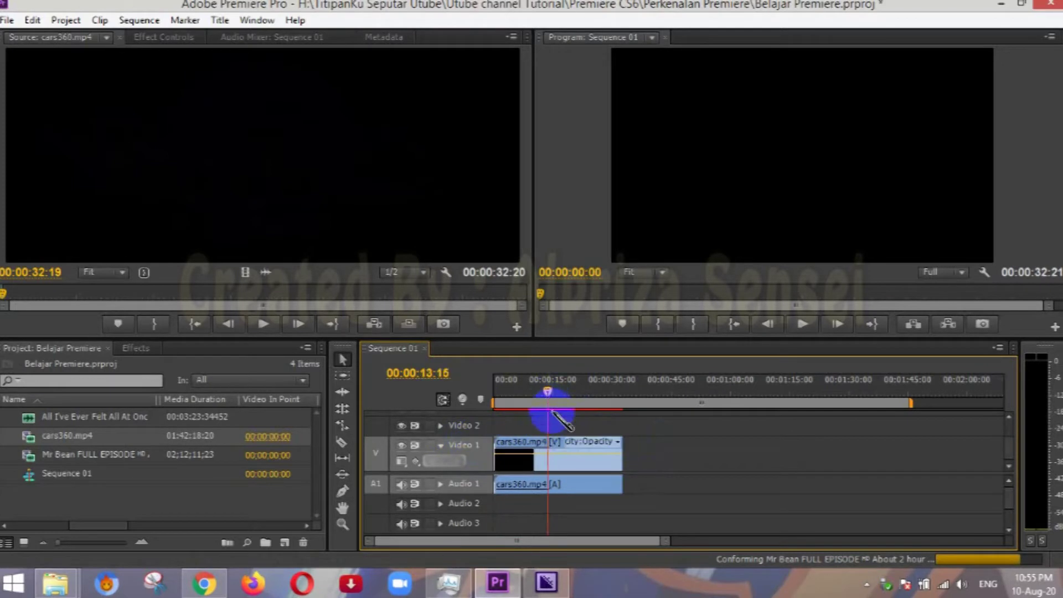
click(505, 390)
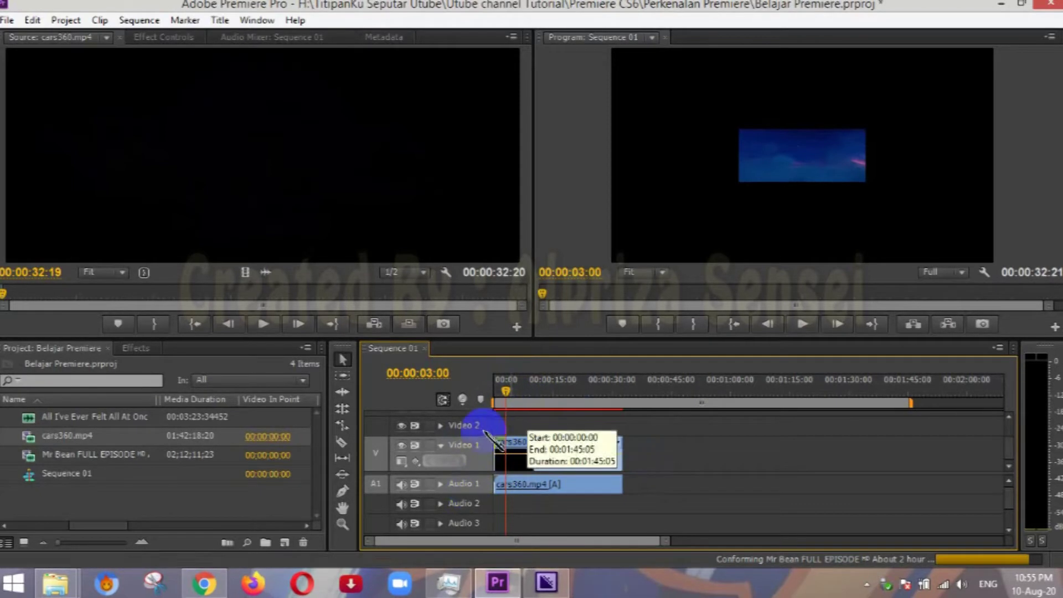
click(229, 191)
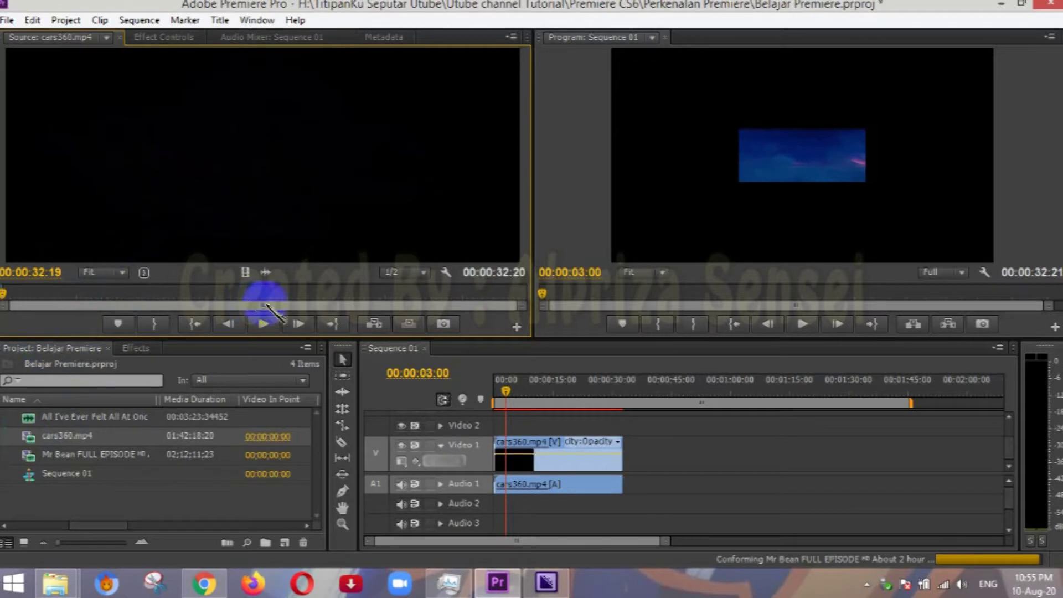
click(548, 442)
drag(506, 391, 550, 391)
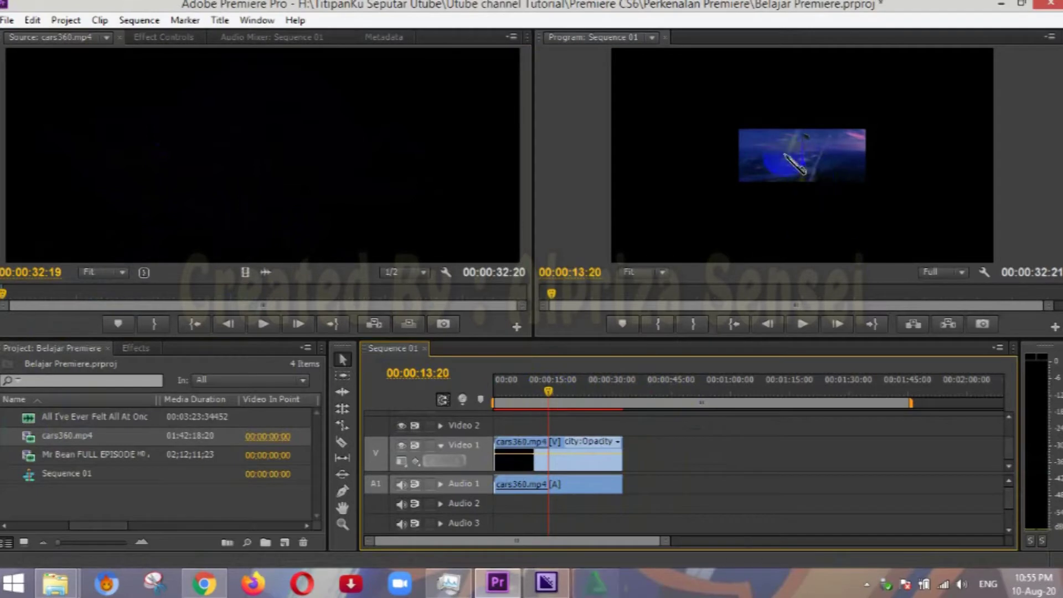
key(space)
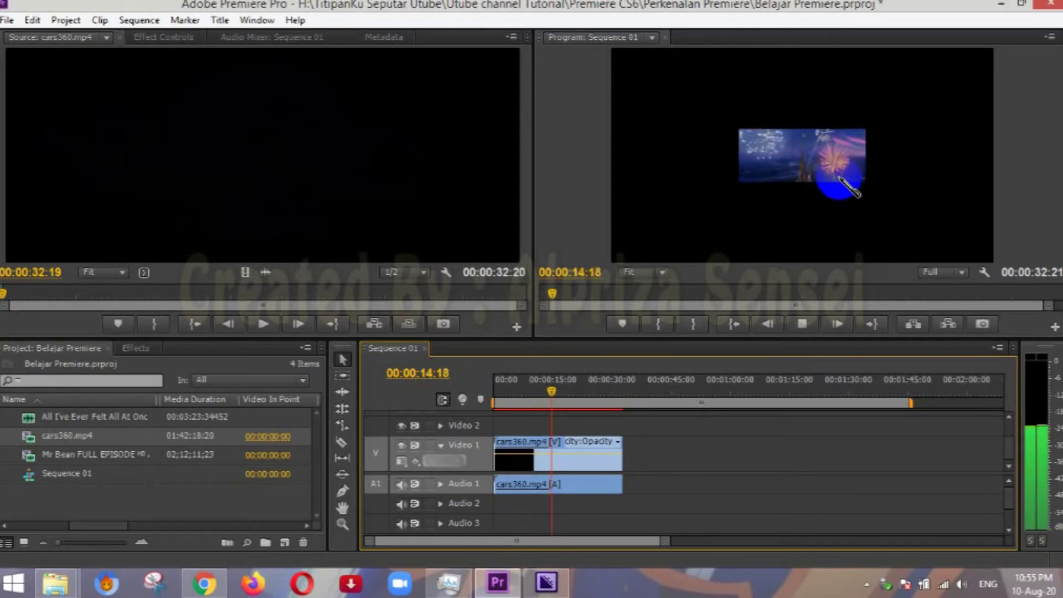
key(space)
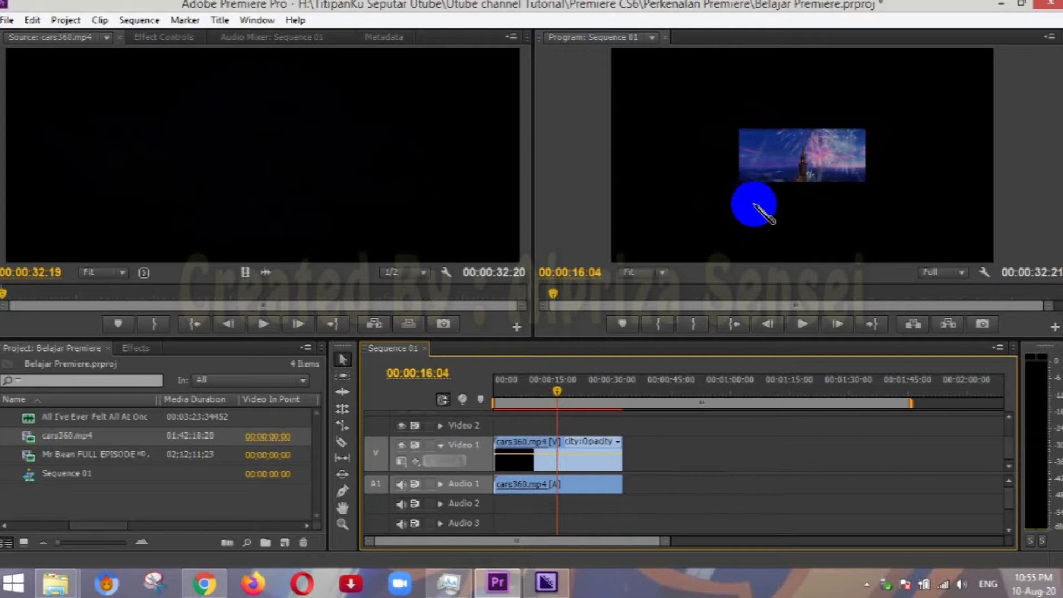
Step: Scale the cars360.mp4 picture up in the Program monitor until it fills the frame width
double_click(833, 166)
drag(913, 213, 946, 236)
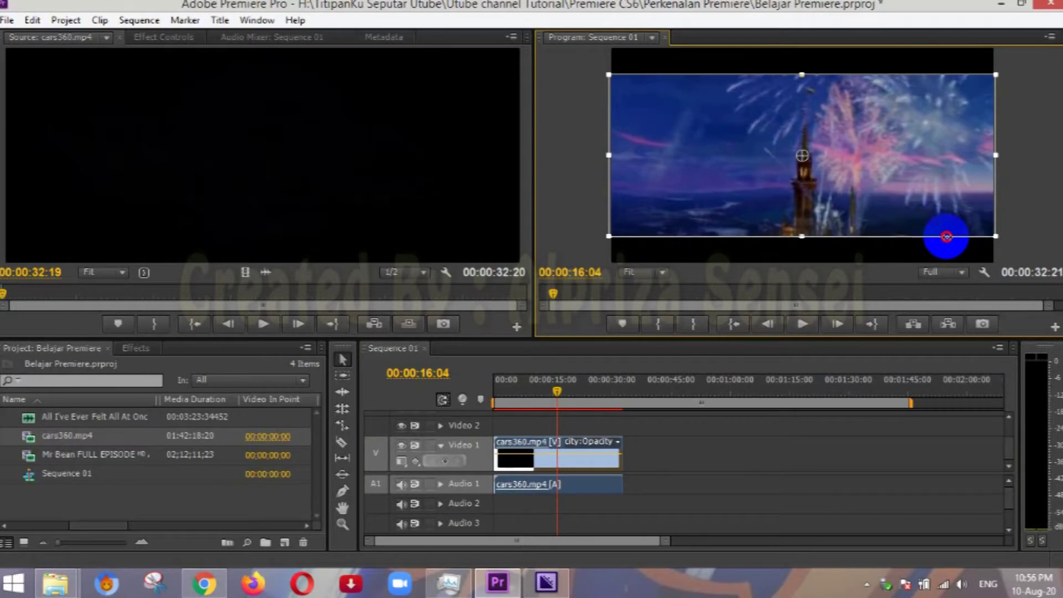
mouse_move(952, 238)
mouse_down()
mouse_move(969, 244)
mouse_move(961, 233)
mouse_up()
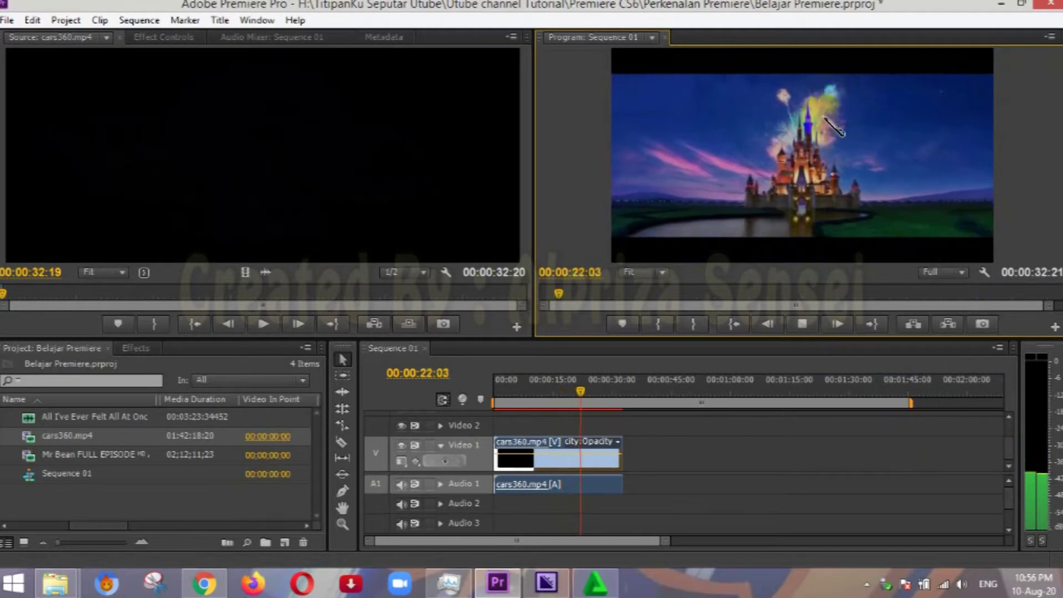
Step: Try enlarging the picture to the full frame height, and scale it back to the frame width
click(825, 166)
drag(995, 239, 1043, 265)
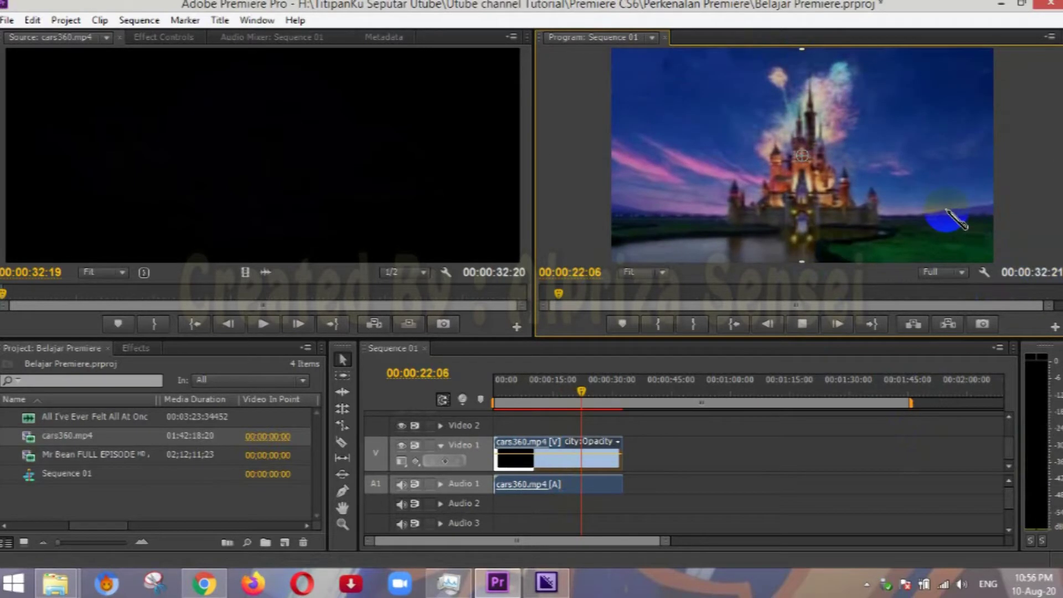
key(space)
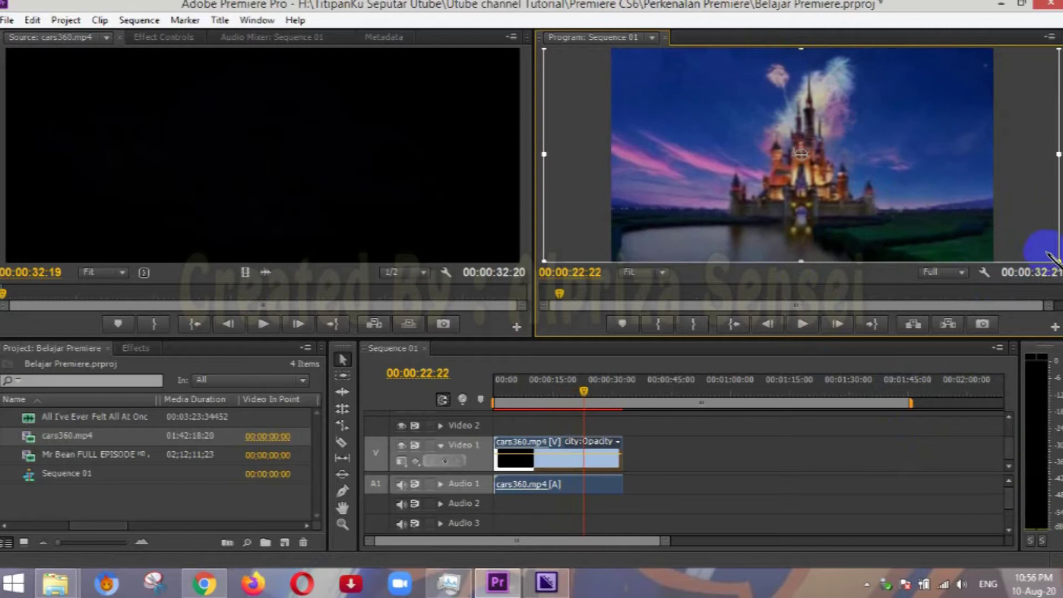
drag(1057, 260, 1021, 233)
click(1040, 190)
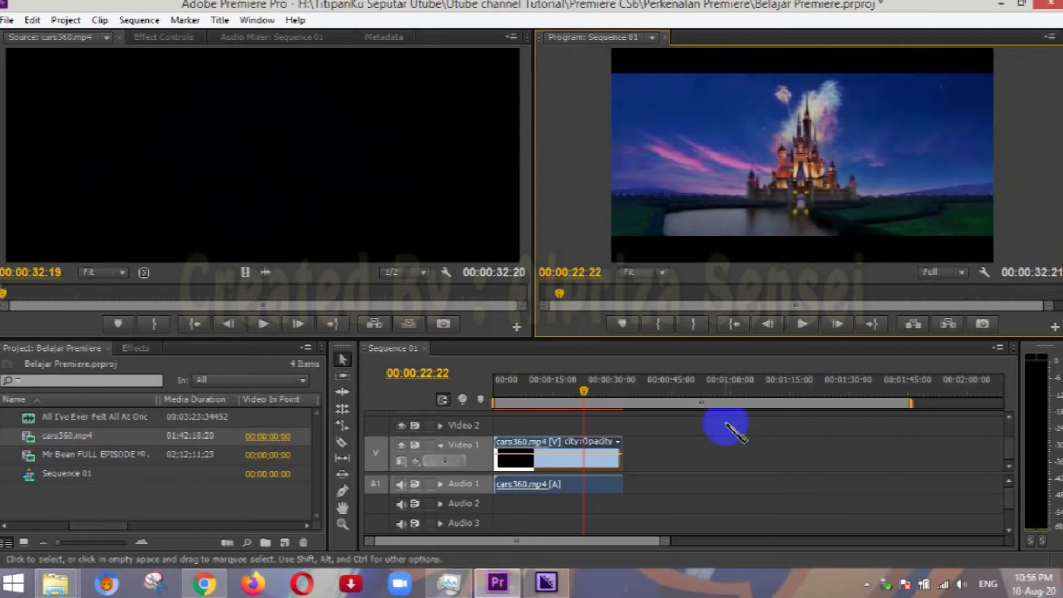
Step: Play the rescaled clip in the sequence and move the playhead near its end at 00:00:30:15
key(space)
key(space)
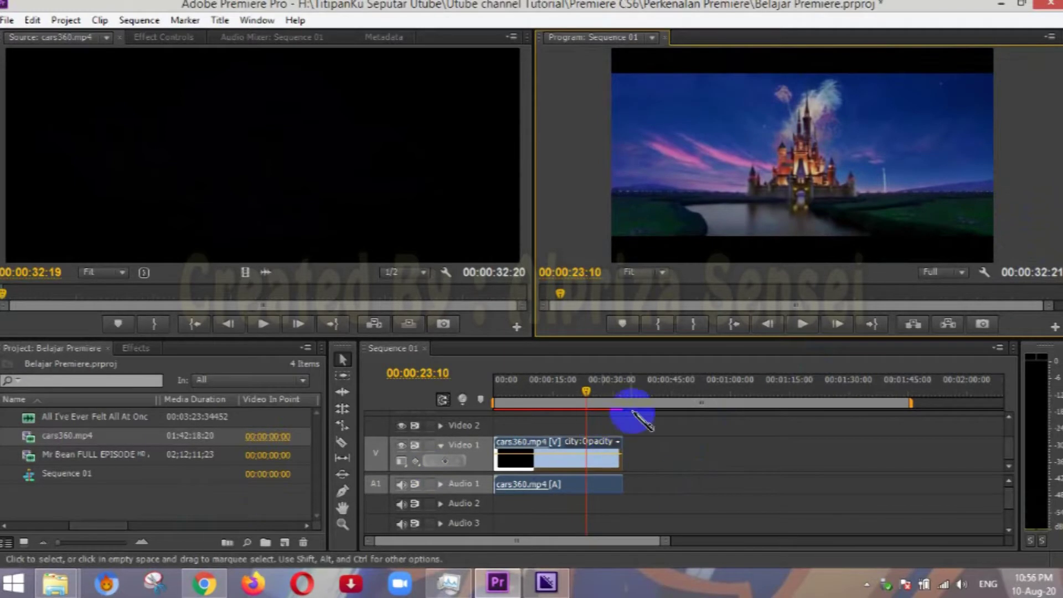
key(space)
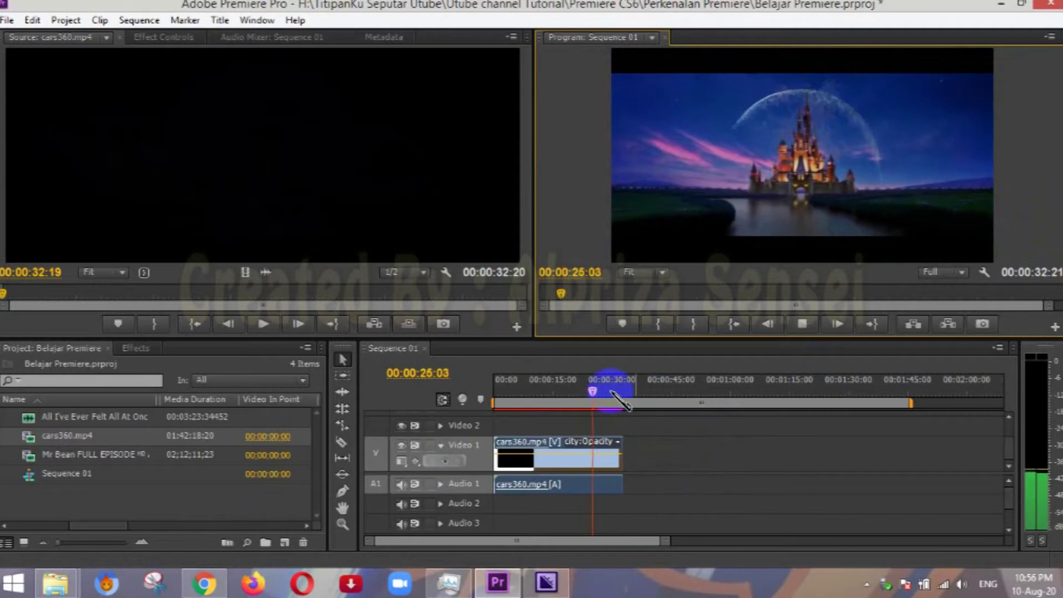
click(626, 392)
drag(626, 392, 615, 392)
Step: Load the Mr Bean clip into the Source monitor, preview it briefly and mark its In point at 00;00;00;00
double_click(27, 456)
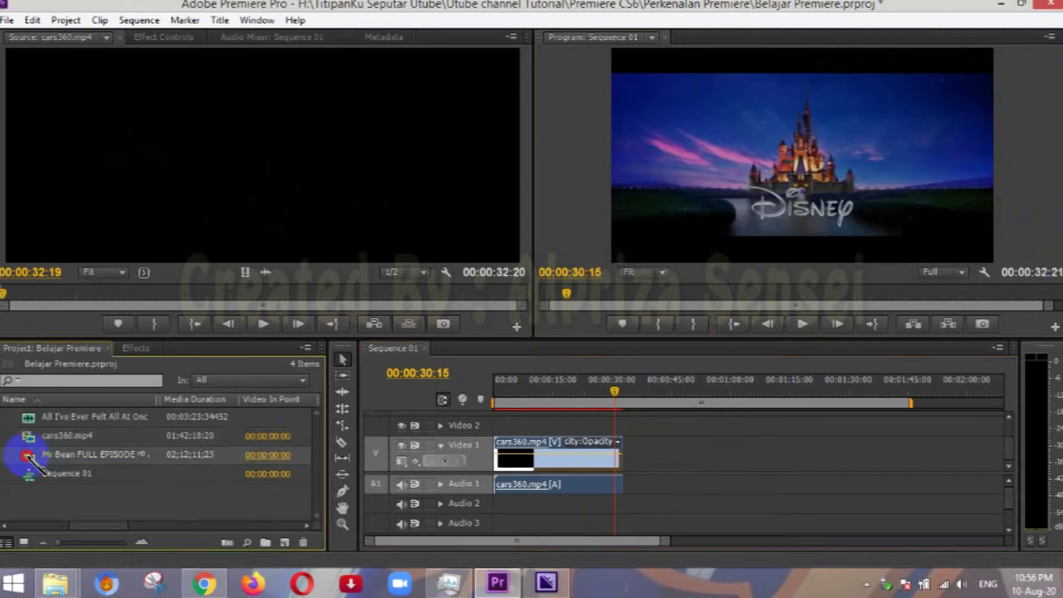
key(space)
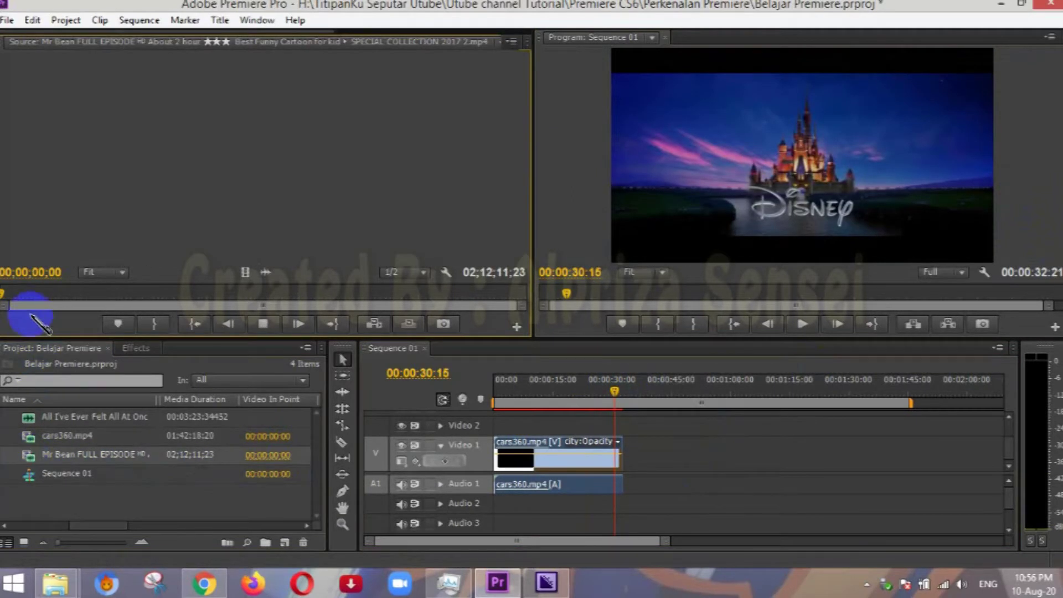
key(space)
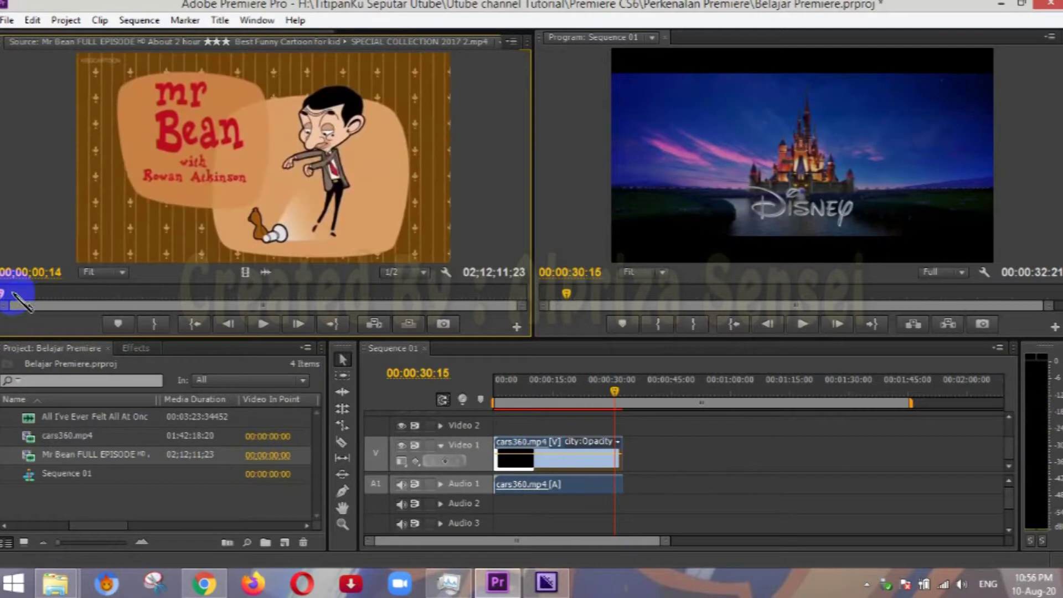
click(5, 298)
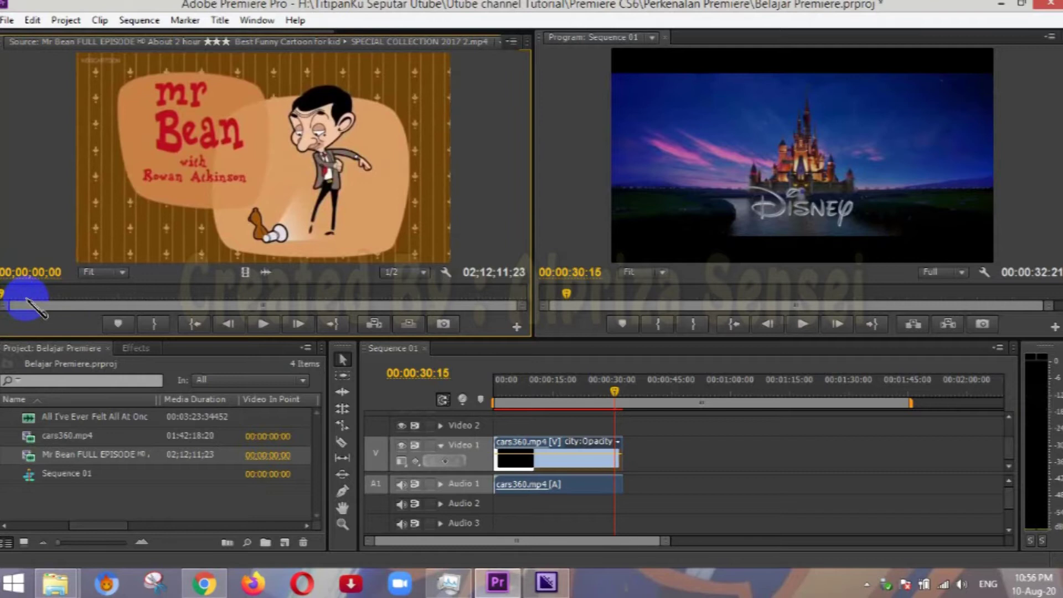
key(i)
Step: Play through the Mr Bean opening in the Source monitor and mark the Out point at 00;00;19;26 on the "Coconut Shy" title
key(space)
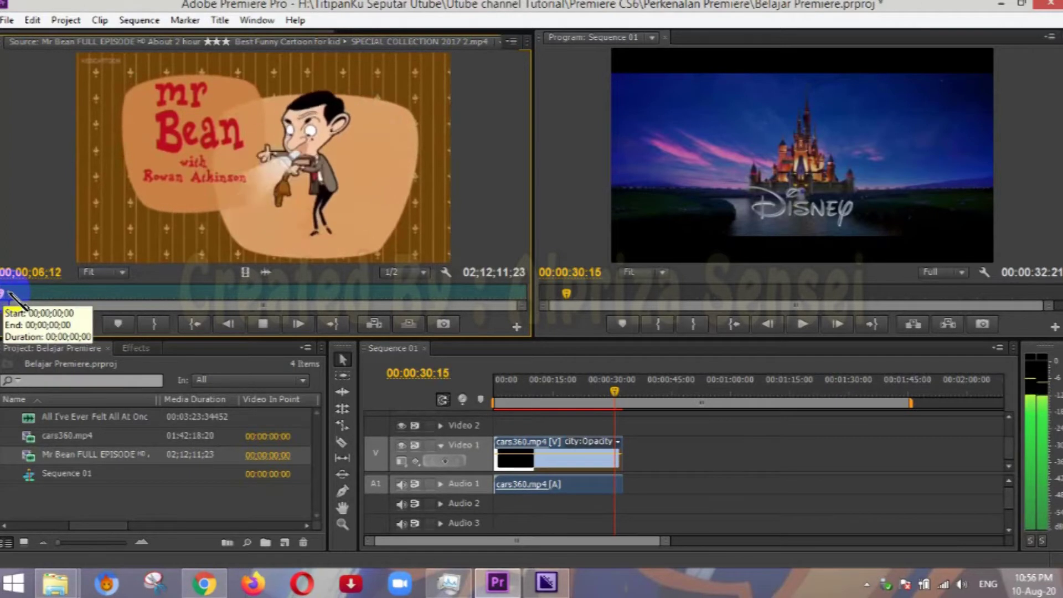
click(9, 297)
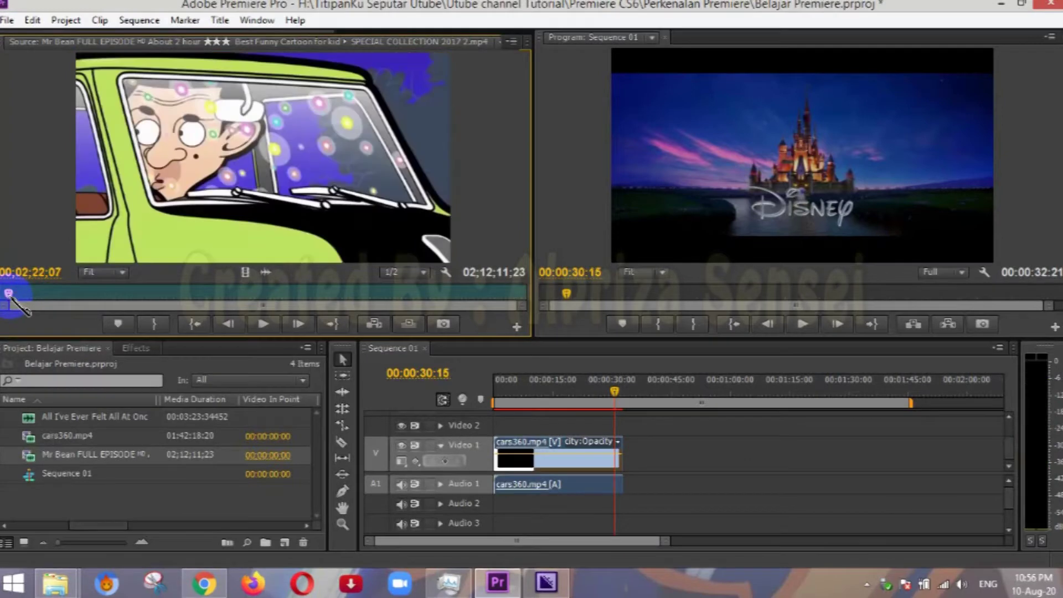
drag(9, 297, 3, 294)
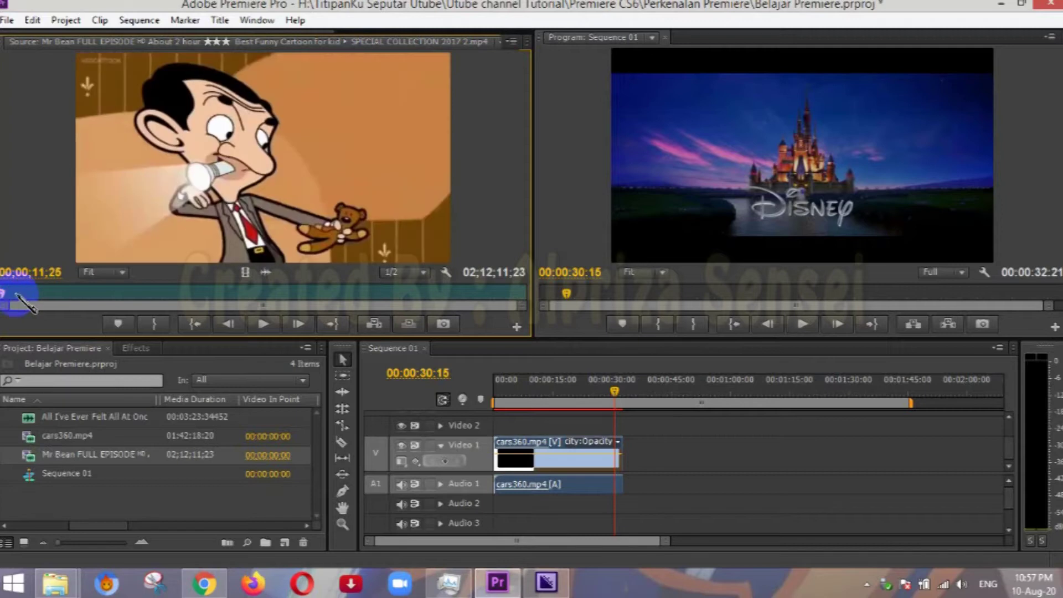
key(space)
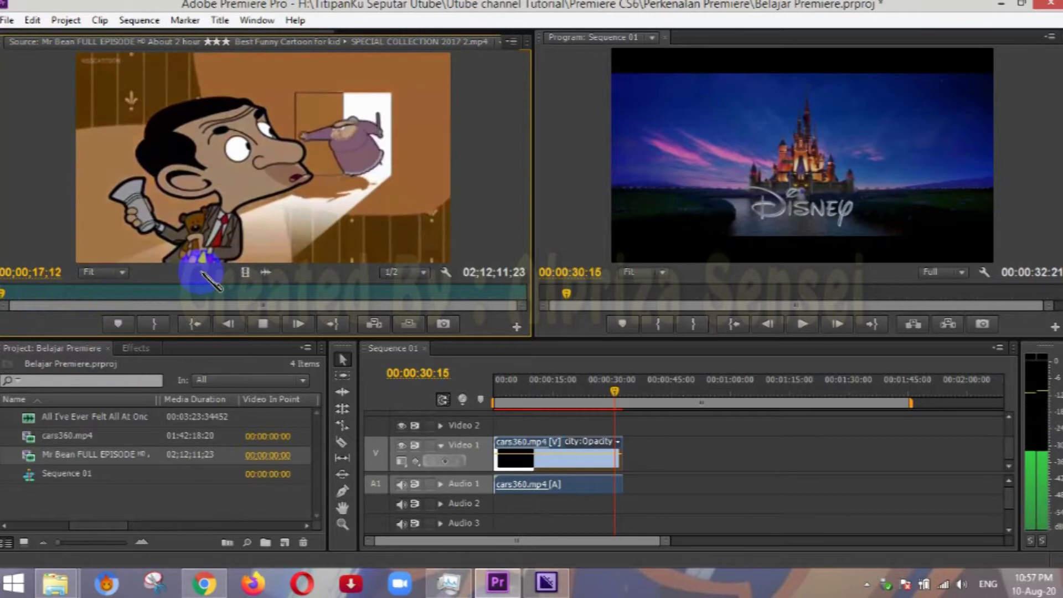
key(space)
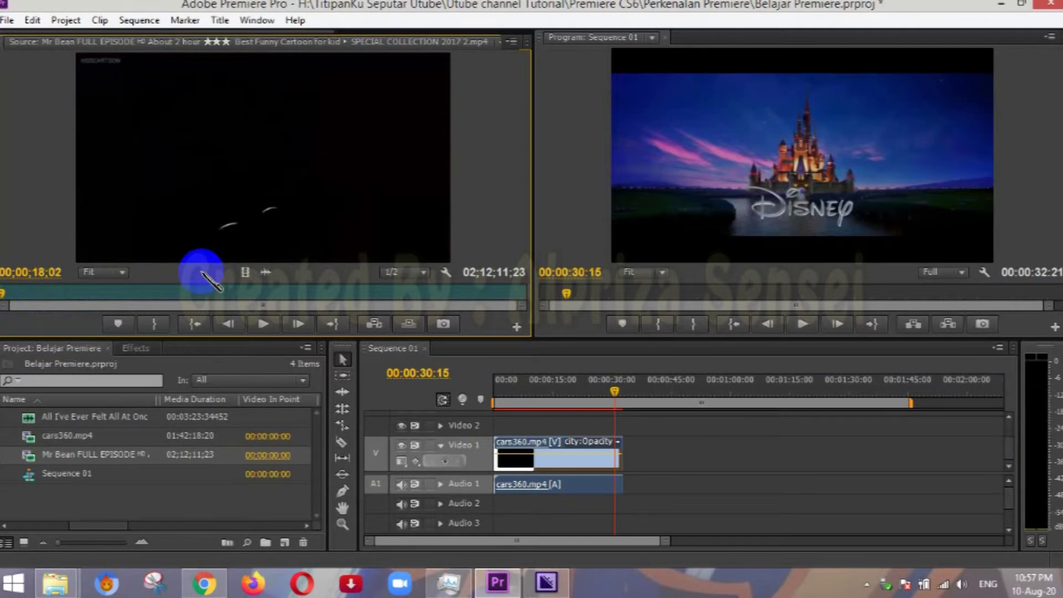
key(space)
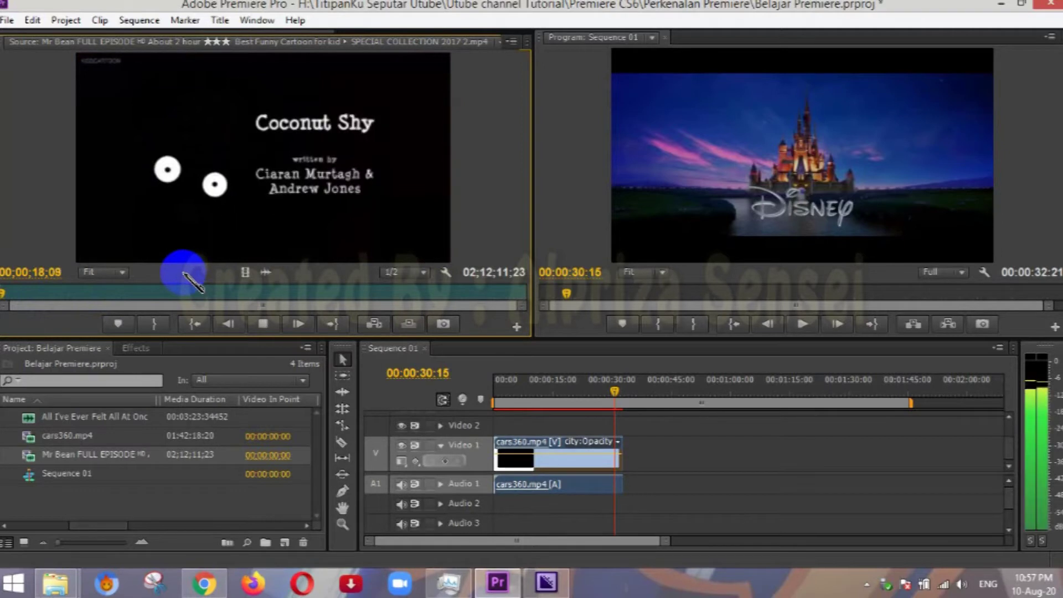
key(space)
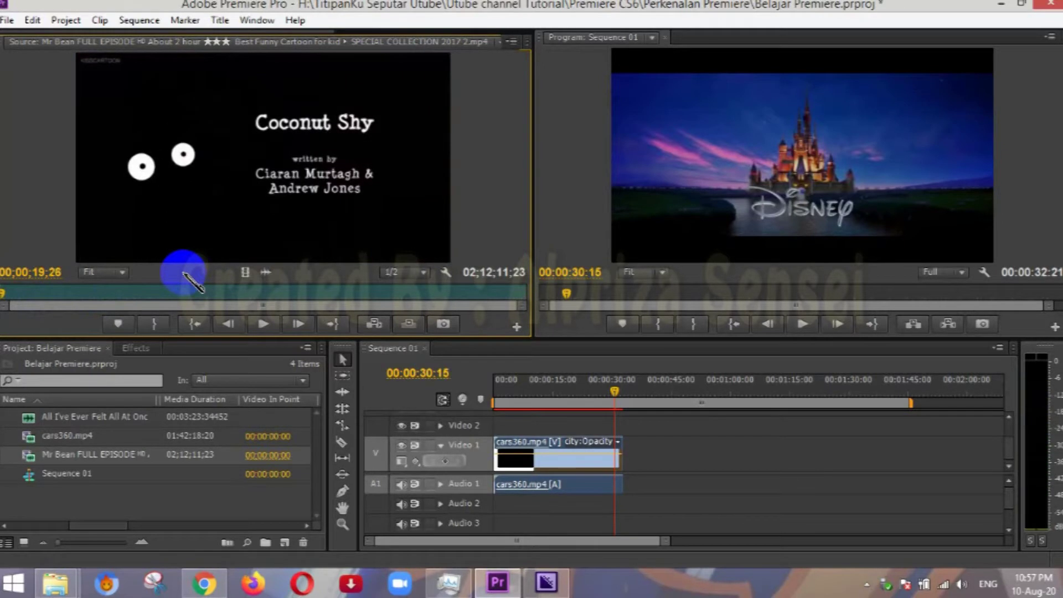
key(o)
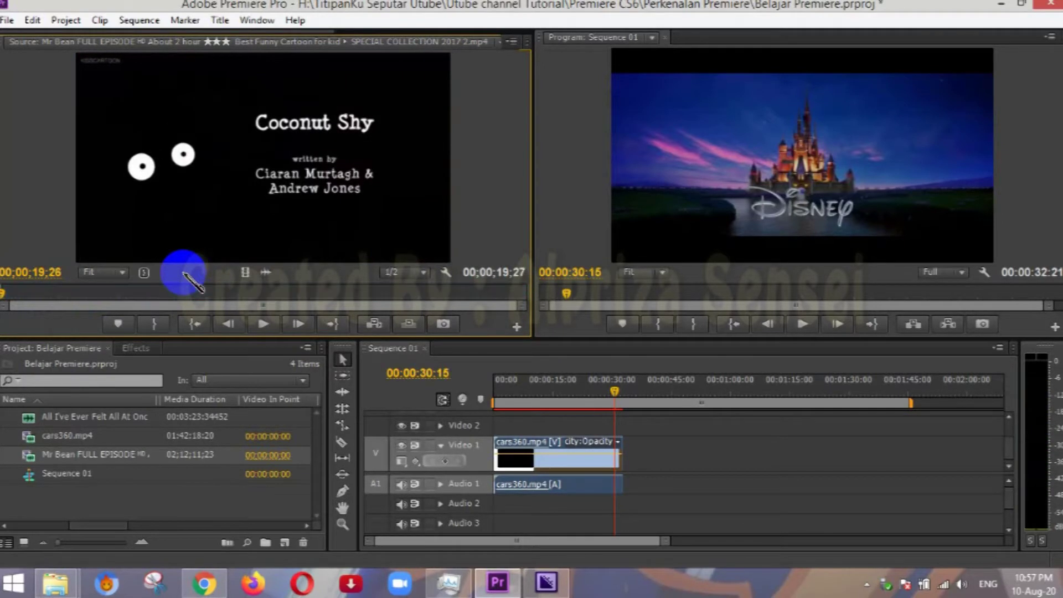
Step: Place the trimmed Mr Bean clip directly after cars360.mp4 on Video 1 and scale its picture up to fill the frame
drag(161, 160, 643, 438)
click(645, 391)
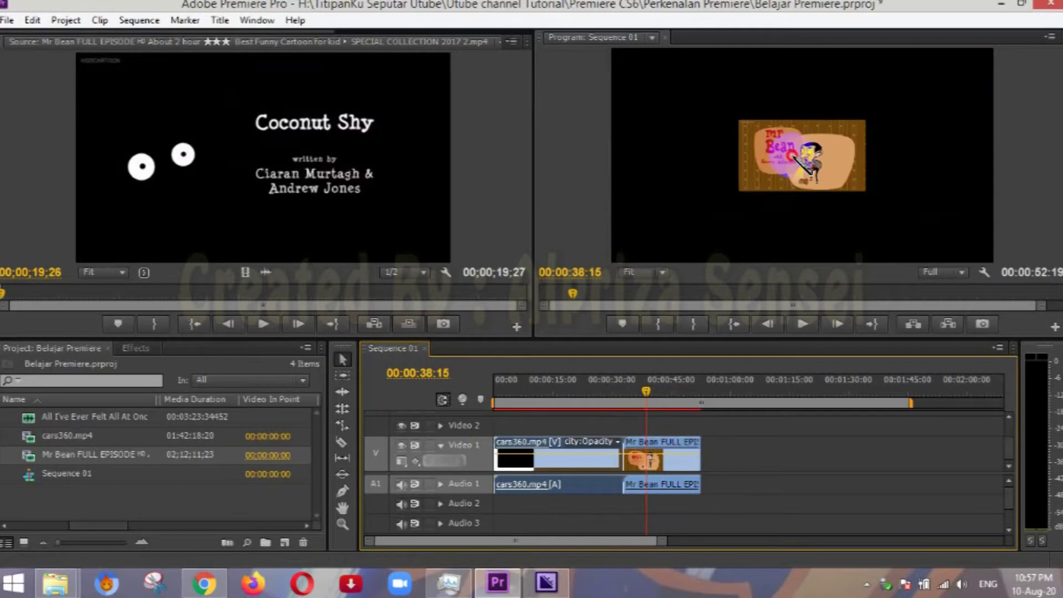
click(889, 206)
drag(857, 191, 967, 267)
drag(898, 203, 904, 200)
click(818, 438)
Step: Play across the cut between cars360.mp4 and the Mr Bean clip, and park the playhead just before it at 00:00:32:04
click(603, 396)
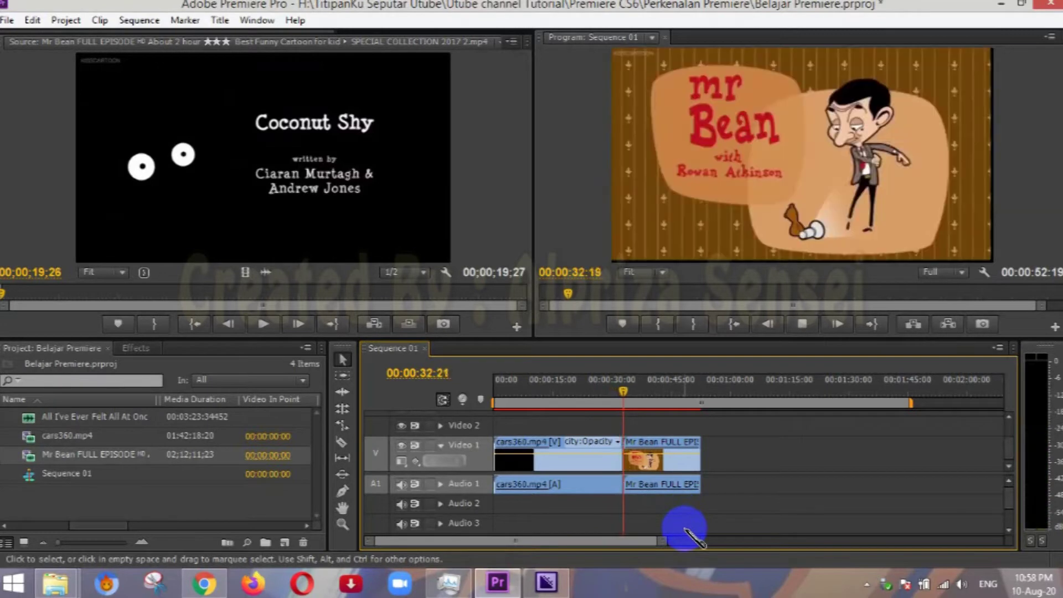
drag(673, 540, 605, 553)
click(735, 391)
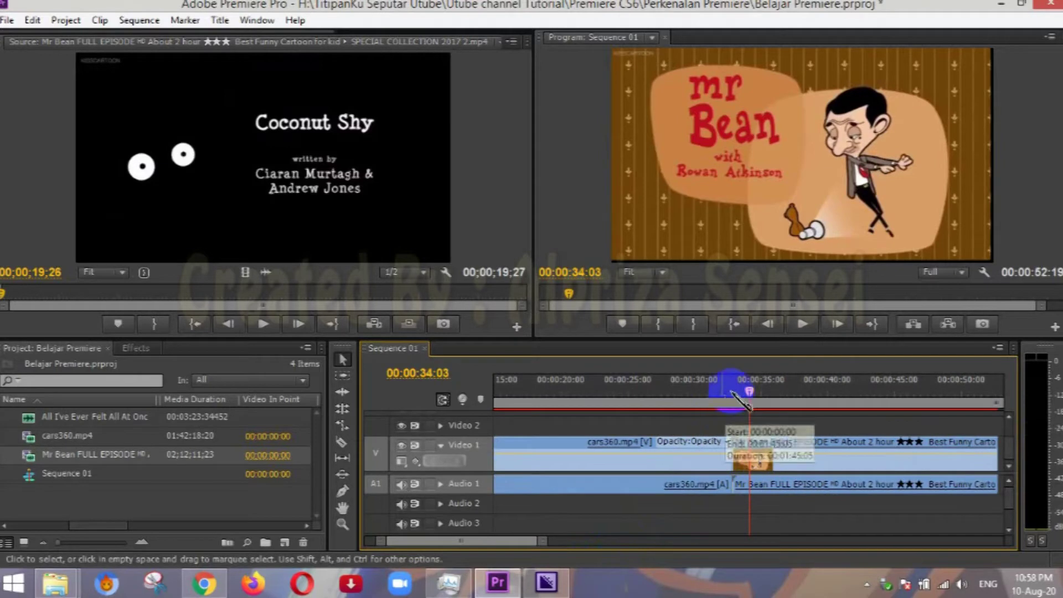
click(724, 391)
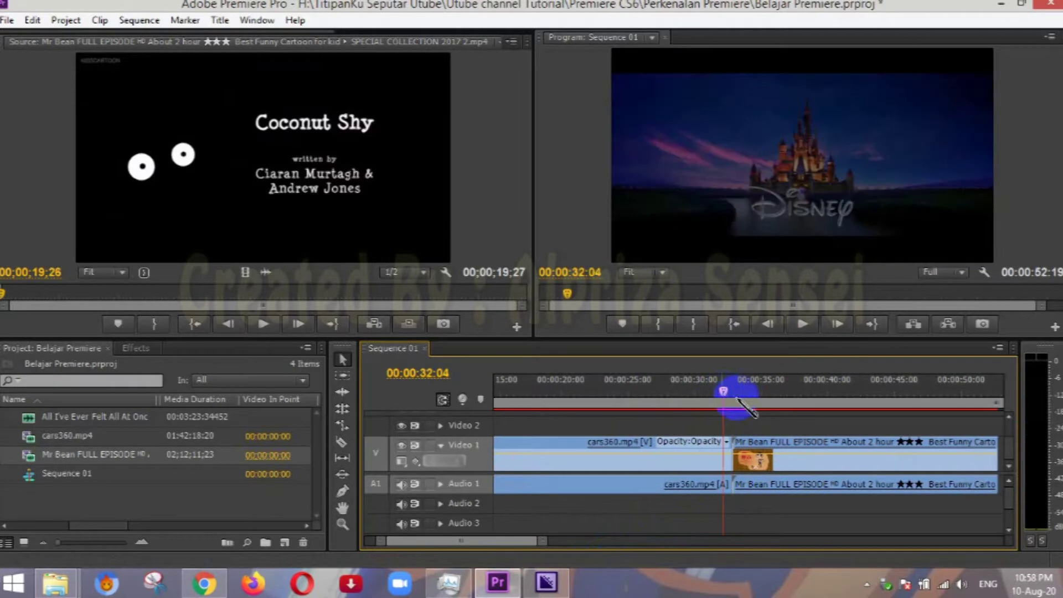
click(733, 391)
click(724, 392)
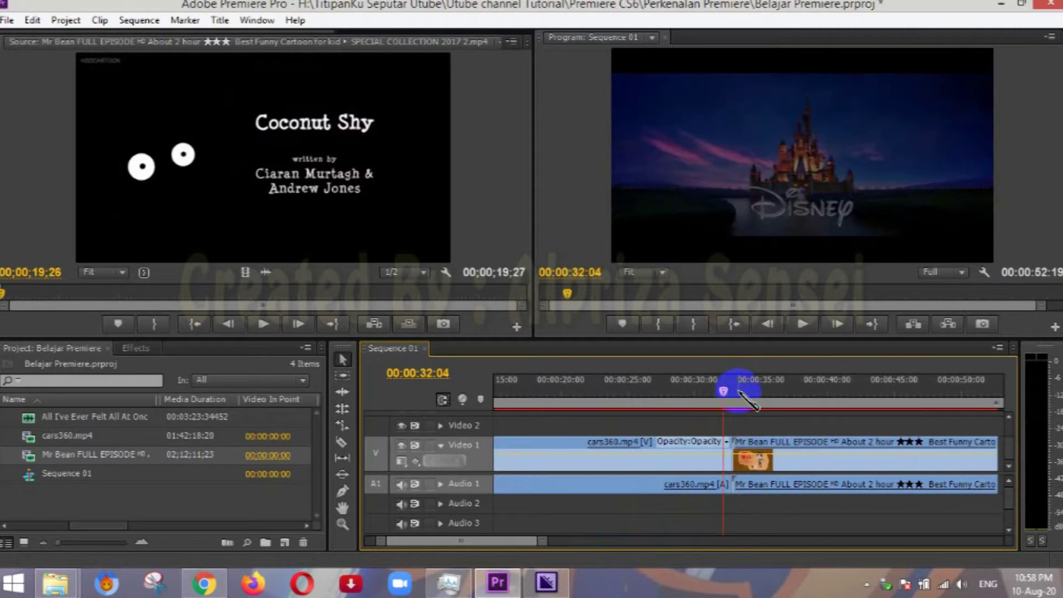
Step: Apply the Band Slide video transition to the start of the Mr Bean clip on Video 1
click(135, 349)
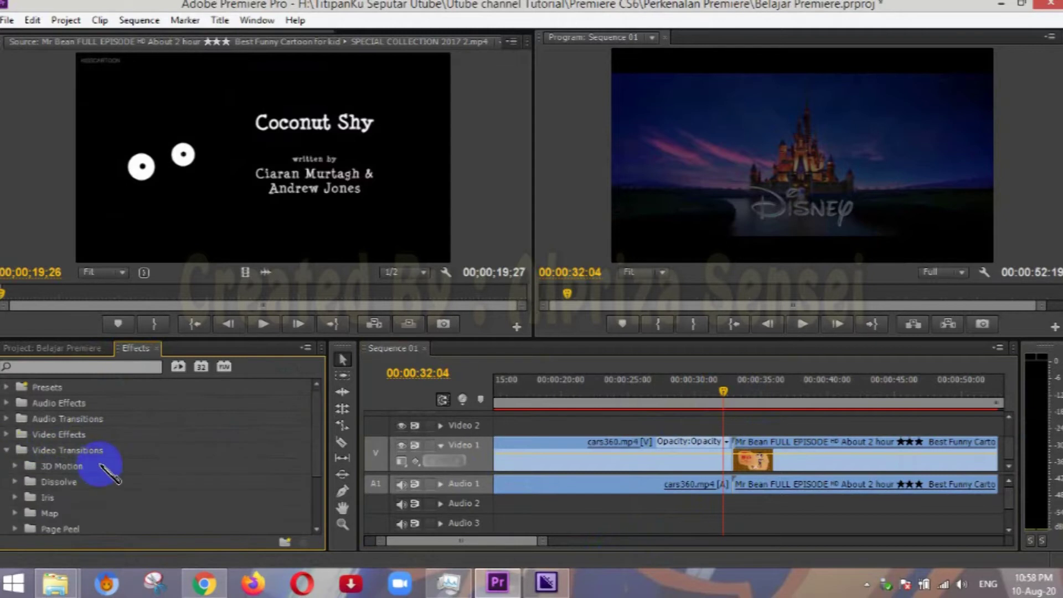
scroll(97, 466, down, 1)
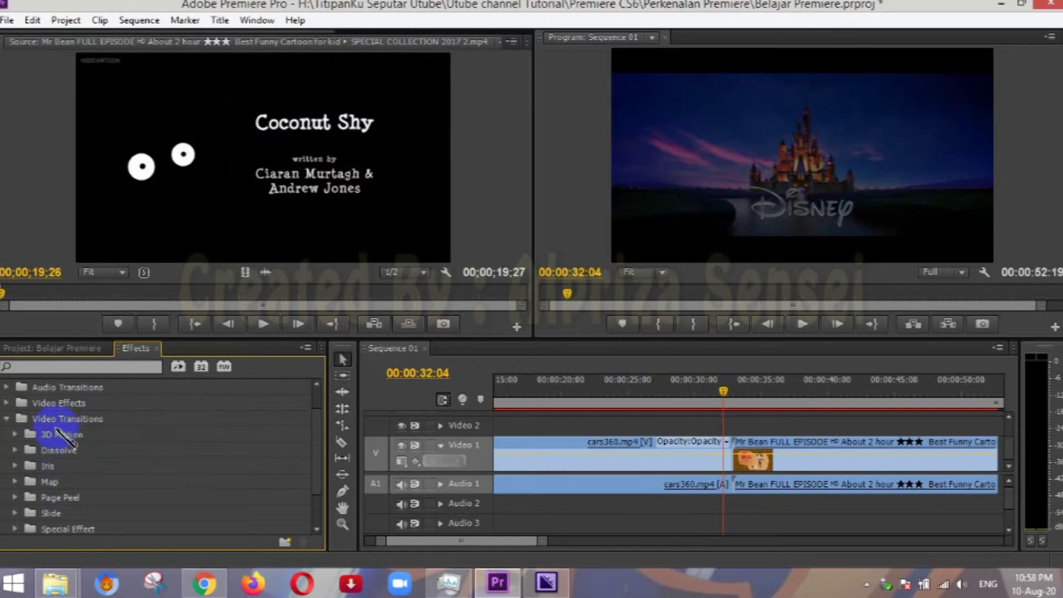
scroll(55, 477, down, 2)
scroll(55, 481, up, 3)
scroll(56, 481, down, 2)
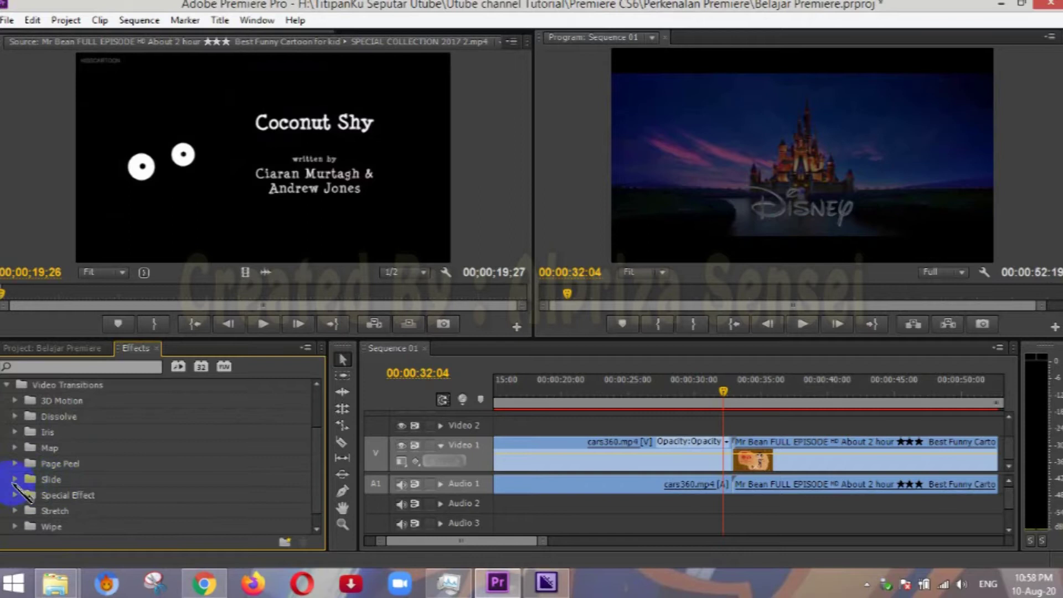
click(15, 479)
drag(70, 498, 747, 447)
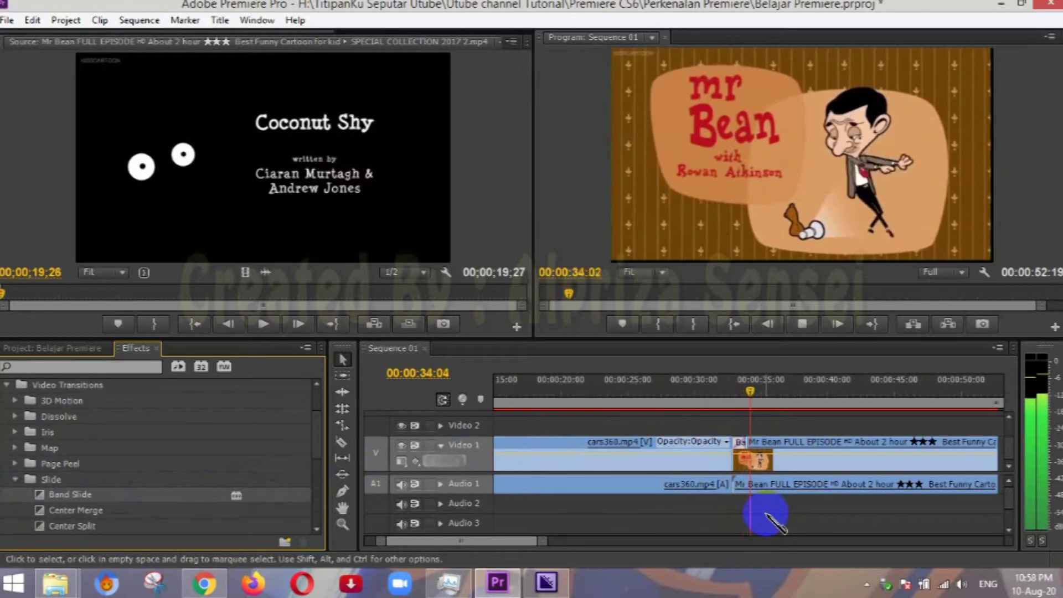
Step: Play back the Band Slide transition between the two clips, starting shortly before the cut
key(space)
click(576, 545)
drag(575, 545, 659, 543)
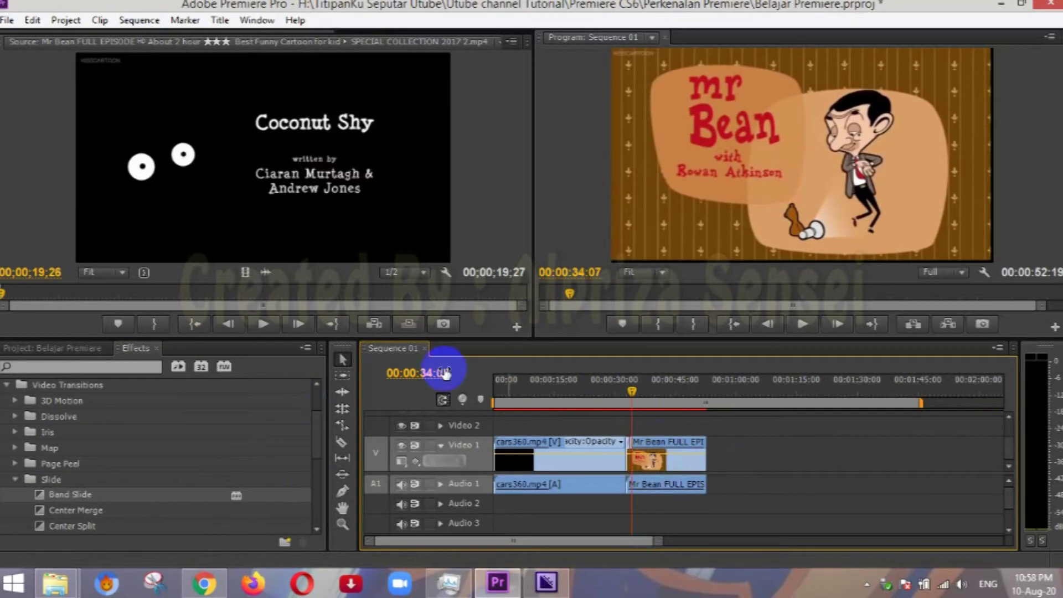
click(15, 479)
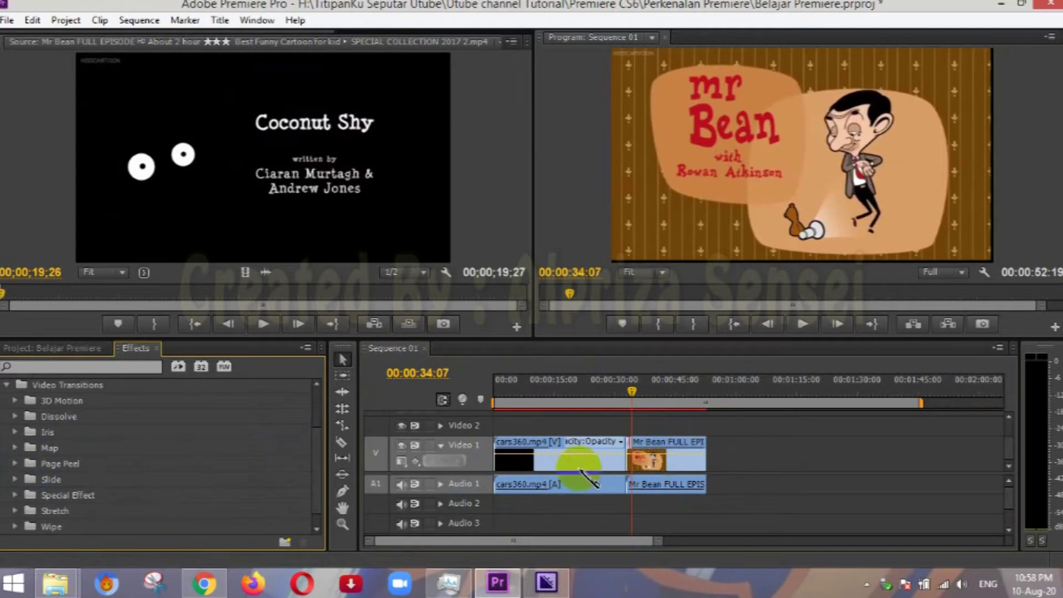
drag(633, 392, 612, 388)
key(space)
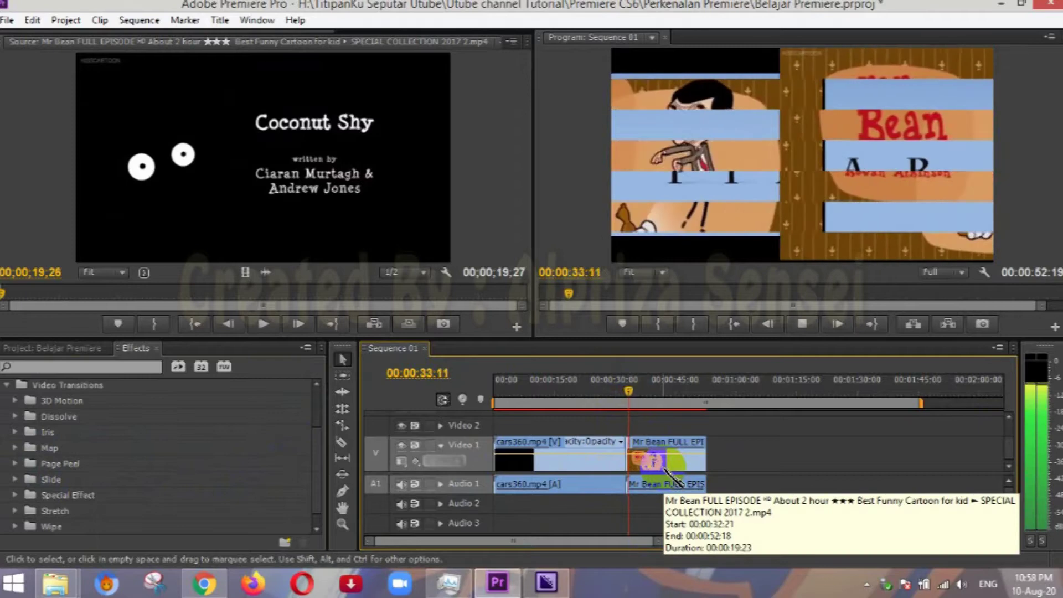
click(671, 431)
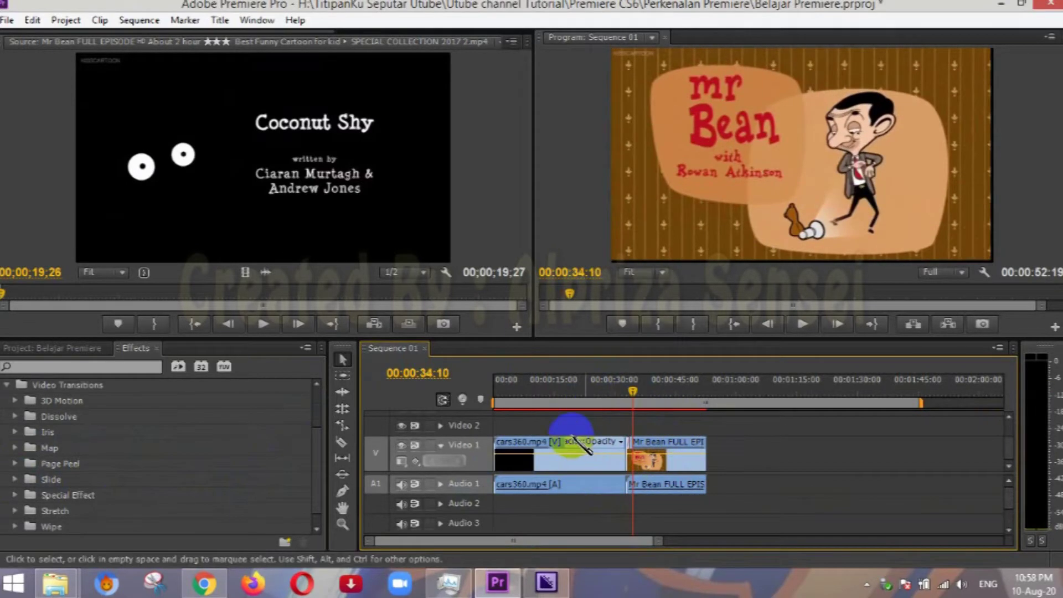
Step: Move the Mr Bean clip later on Video 1 with the Selection tool, leaving a gap, and set the playhead in the gap at 00:01:00:20
click(61, 349)
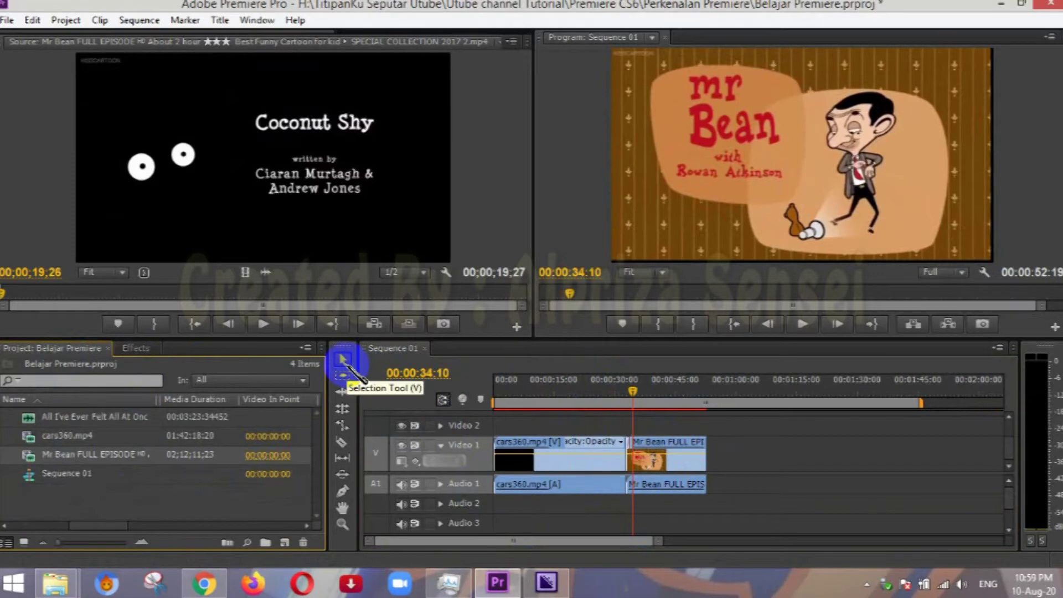
click(666, 442)
click(672, 443)
drag(667, 442, 838, 445)
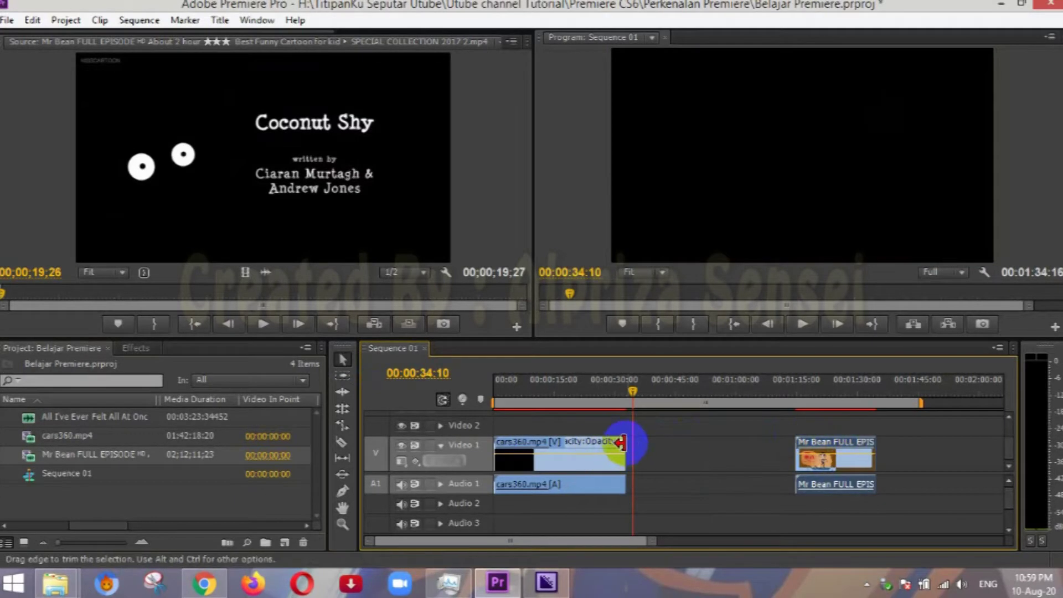
click(741, 402)
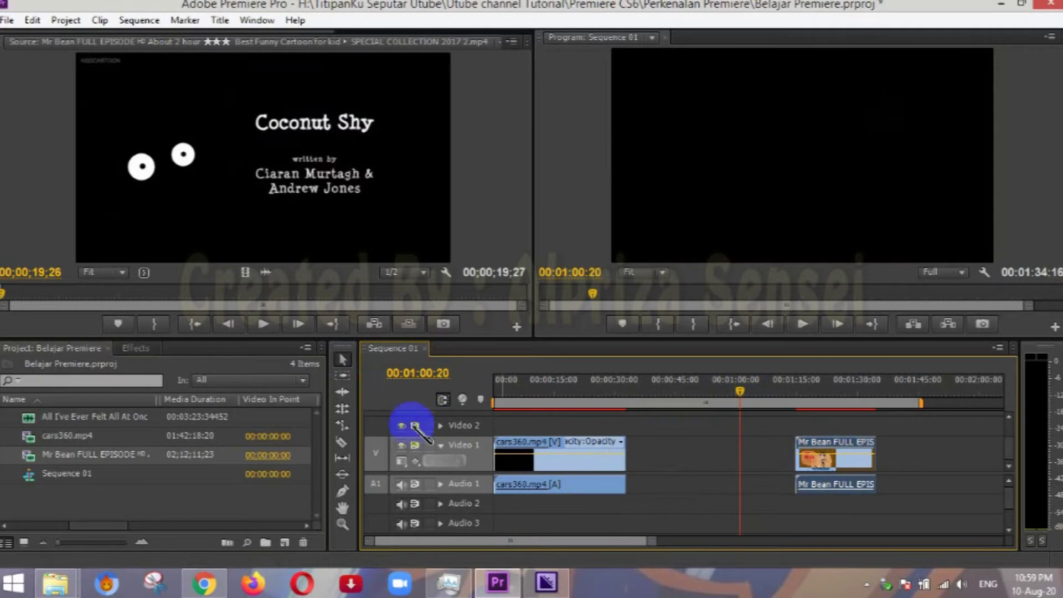
Step: Select all clips from cars360.mp4 onward with the Track Select tool and try shifting them along the timeline
click(566, 448)
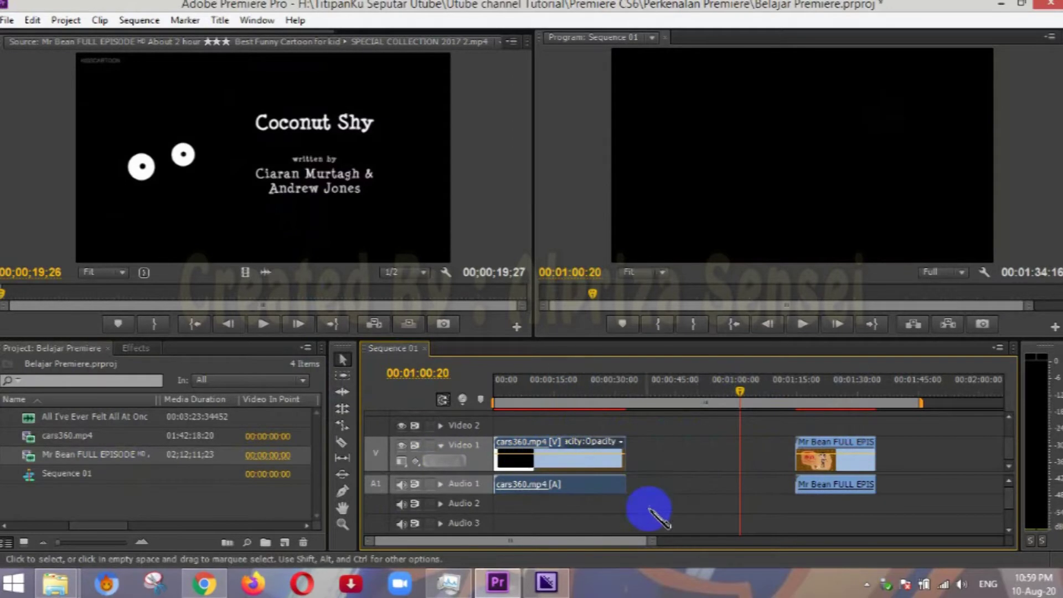
click(562, 440)
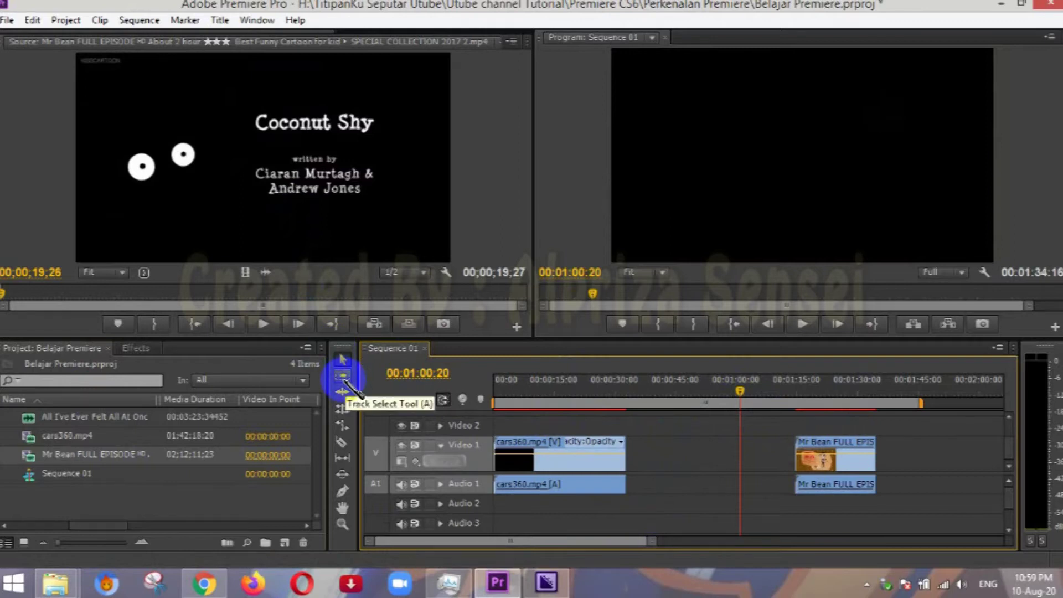
click(342, 377)
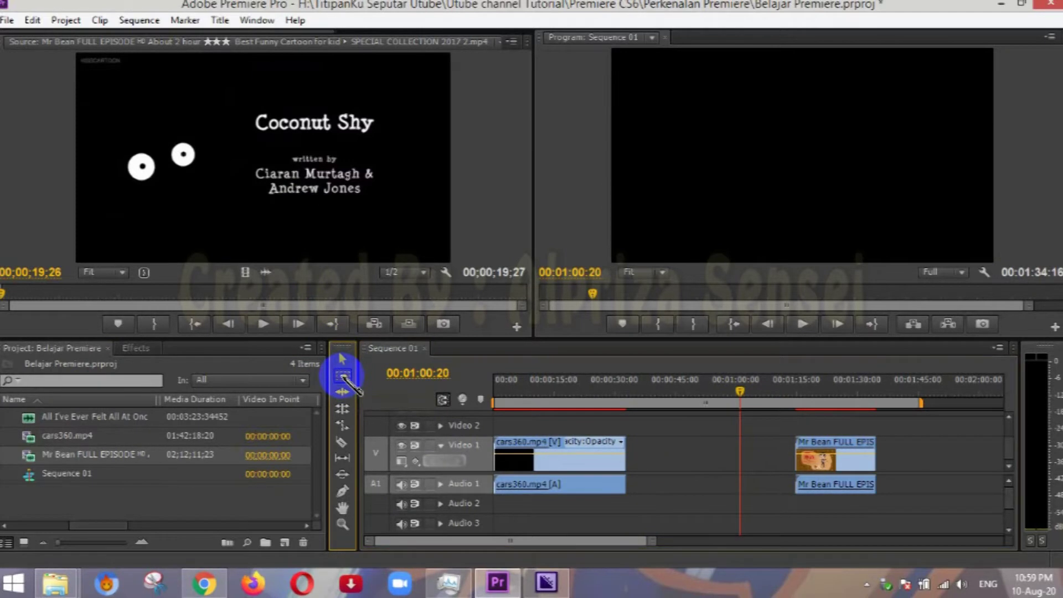
click(595, 443)
drag(620, 441, 564, 480)
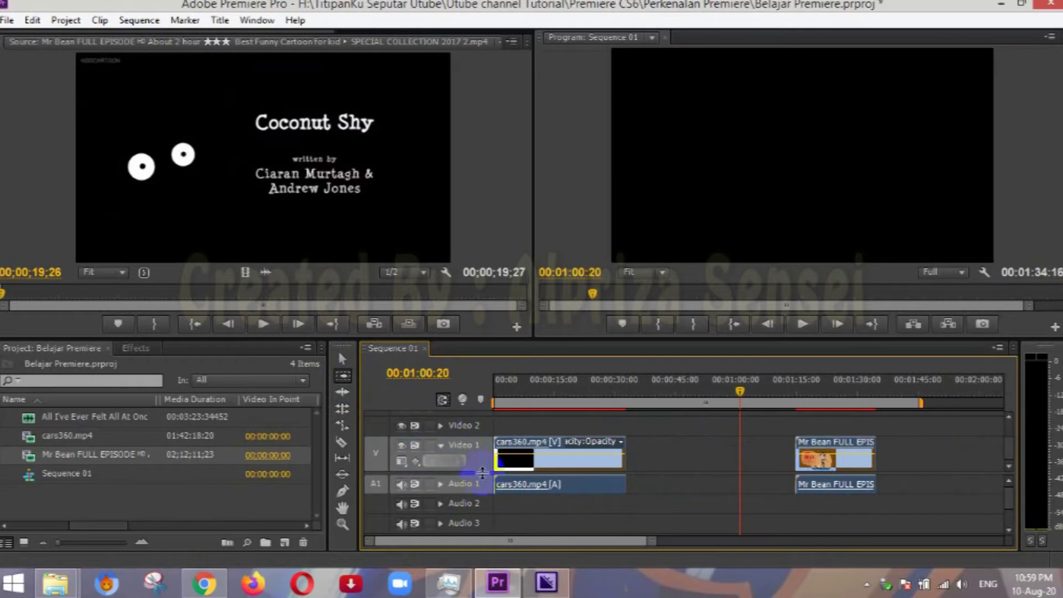
drag(506, 455, 474, 451)
drag(601, 469, 695, 473)
drag(615, 469, 506, 471)
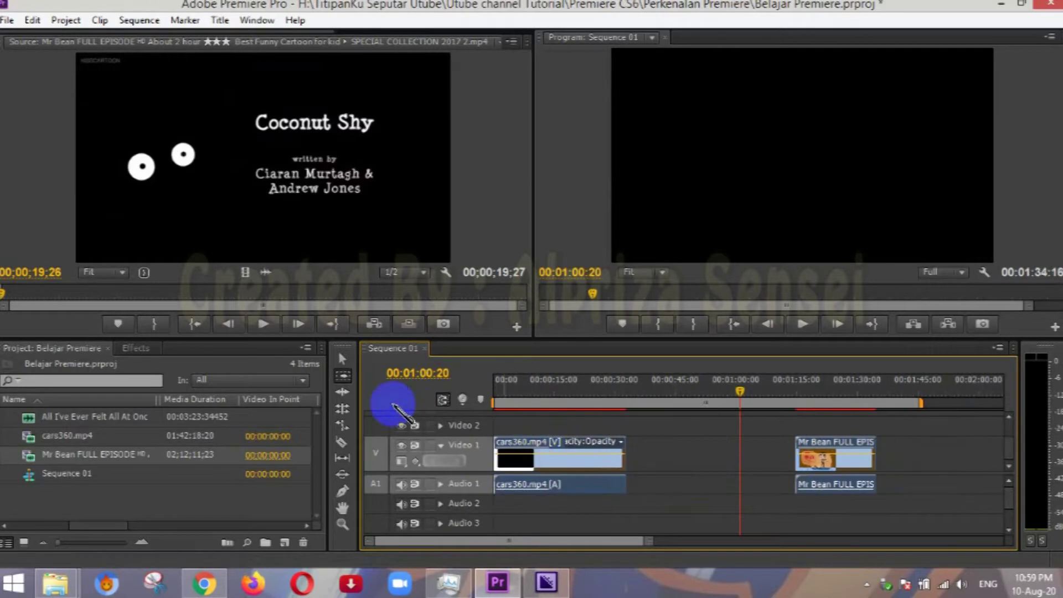
Step: Extend the end of cars360.mp4 to about 00:00:57 with the Ripple Edit tool and check the added footage at 00:00:42:07
click(343, 392)
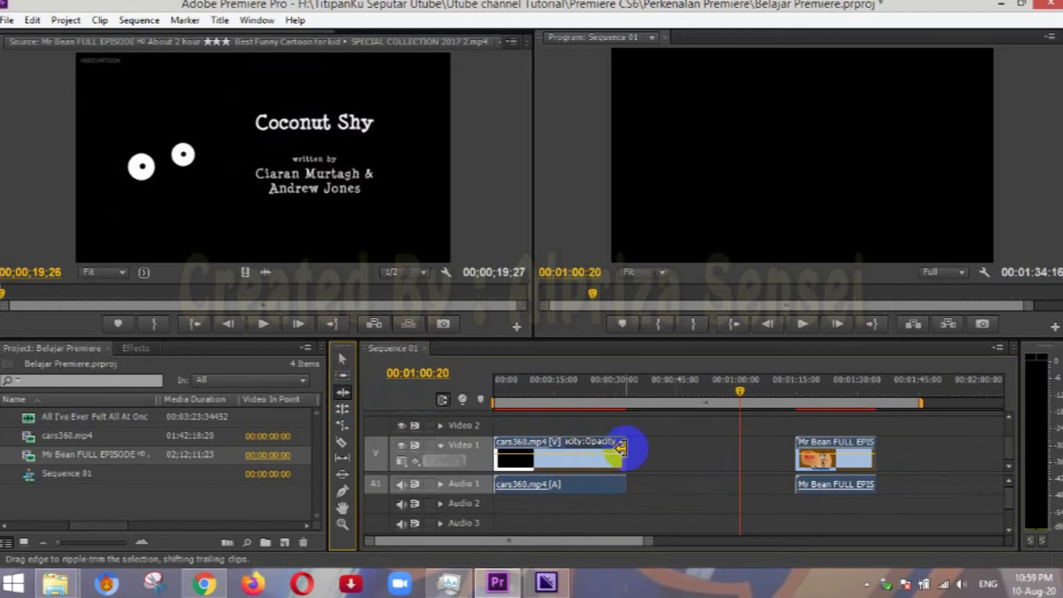
drag(620, 449, 720, 450)
click(666, 387)
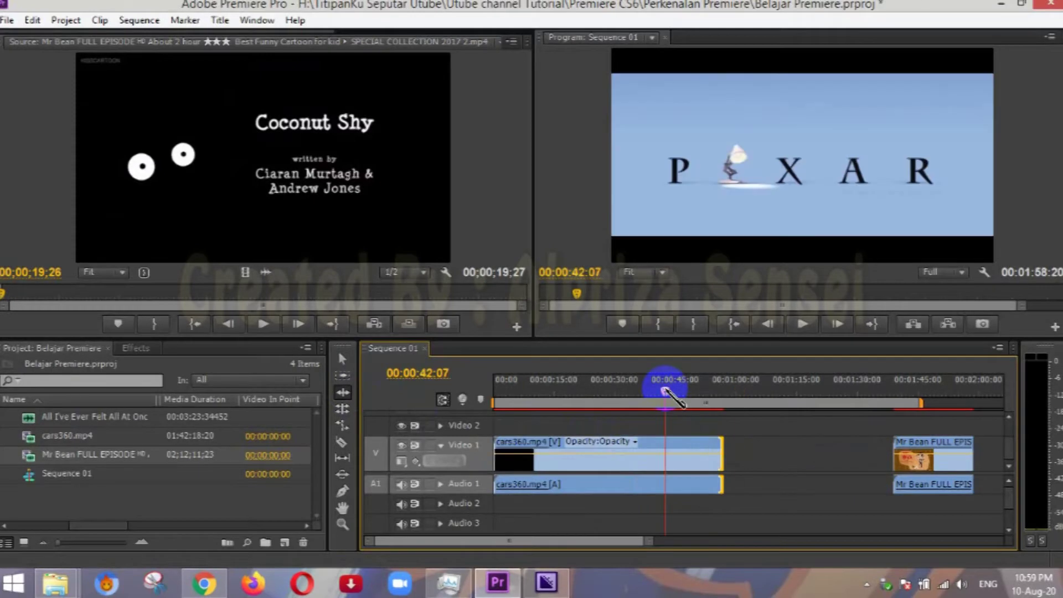
Step: Ripple-trim the end of cars360.mp4 back to about 00:00:09 and play the sequence across the clip's new end
mouse_move(620, 392)
mouse_down()
mouse_move(713, 392)
mouse_move(624, 393)
mouse_up()
drag(719, 449, 530, 449)
click(505, 395)
key(space)
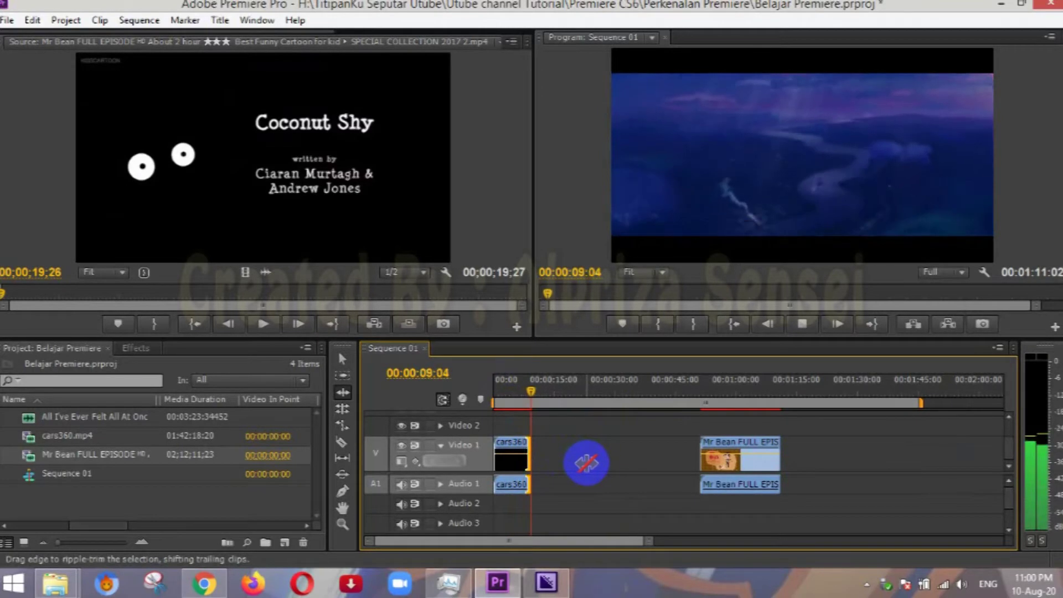
key(space)
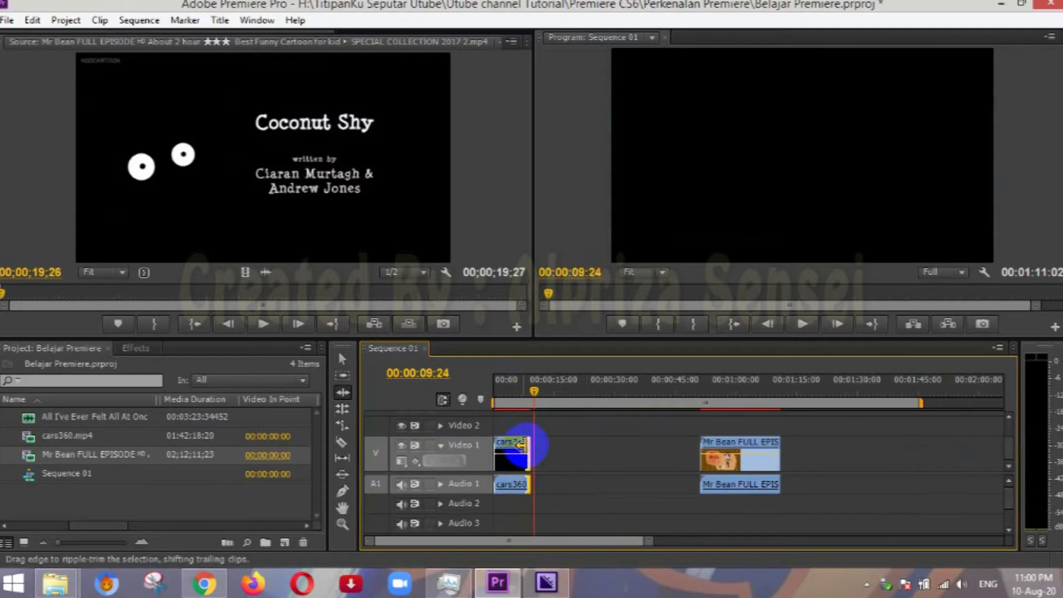
Step: Try extending the end of cars360.mp4 to about 00:00:29, and settle on a ripple trim to about 00:00:14
drag(522, 445, 611, 460)
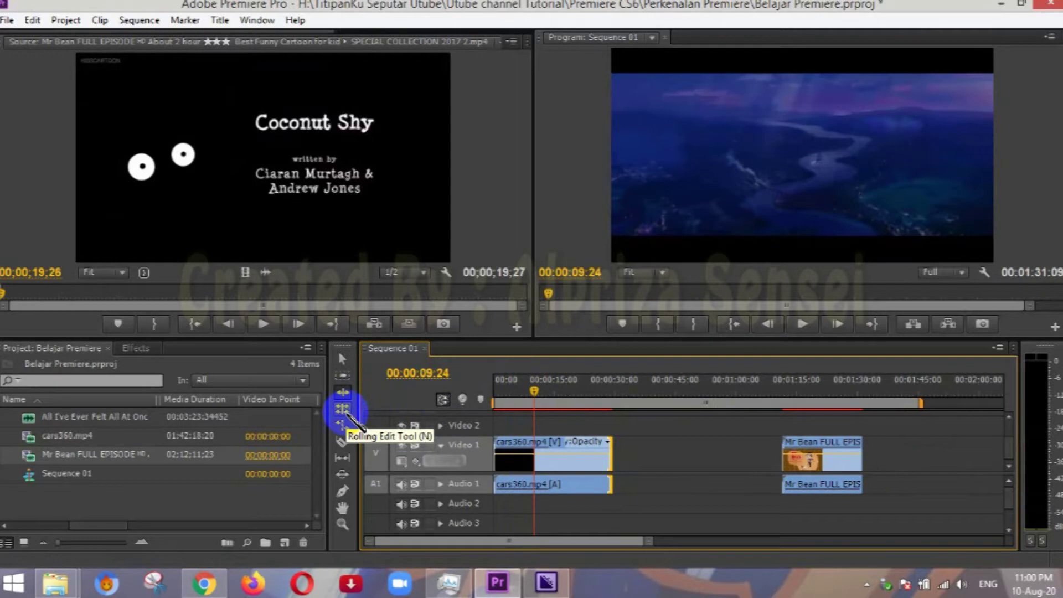
click(344, 411)
drag(609, 455, 544, 457)
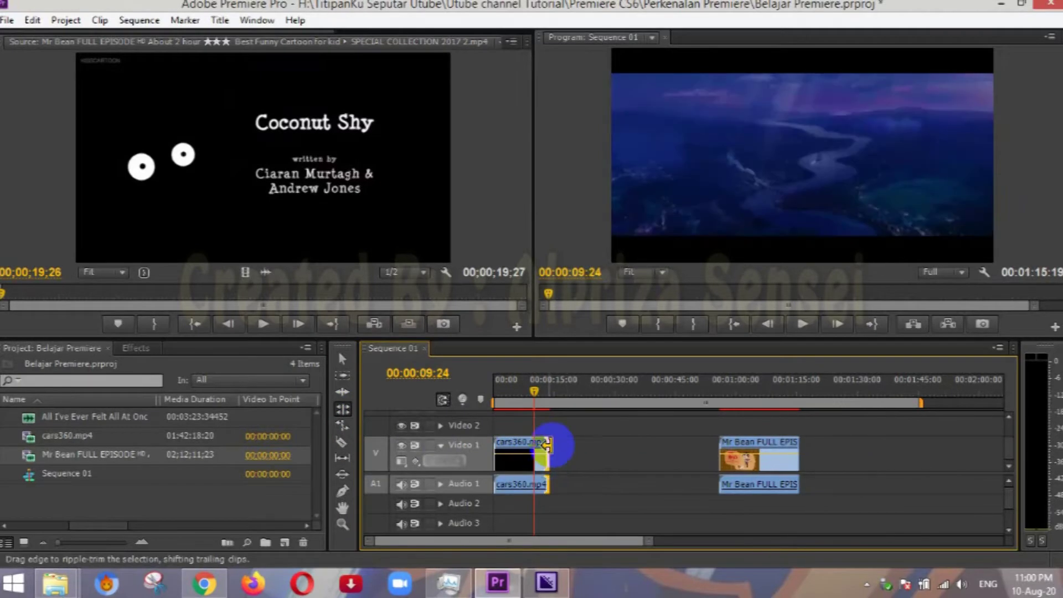
Step: Play the Mr Bean clip from just before its start and stop at 00:01:00:06
click(553, 387)
click(772, 390)
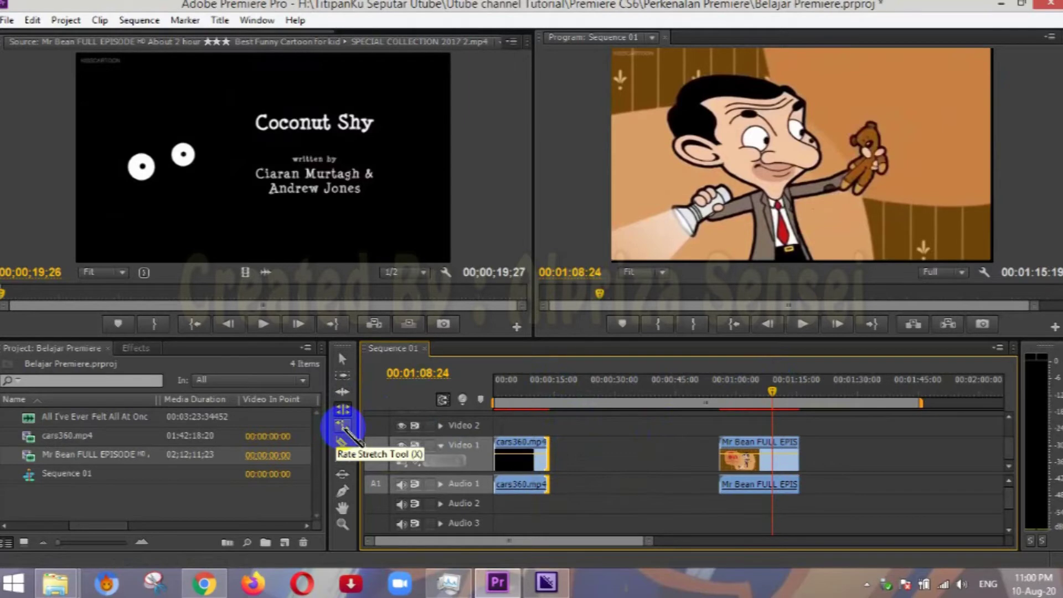
click(722, 392)
drag(725, 394, 718, 393)
drag(629, 544, 548, 550)
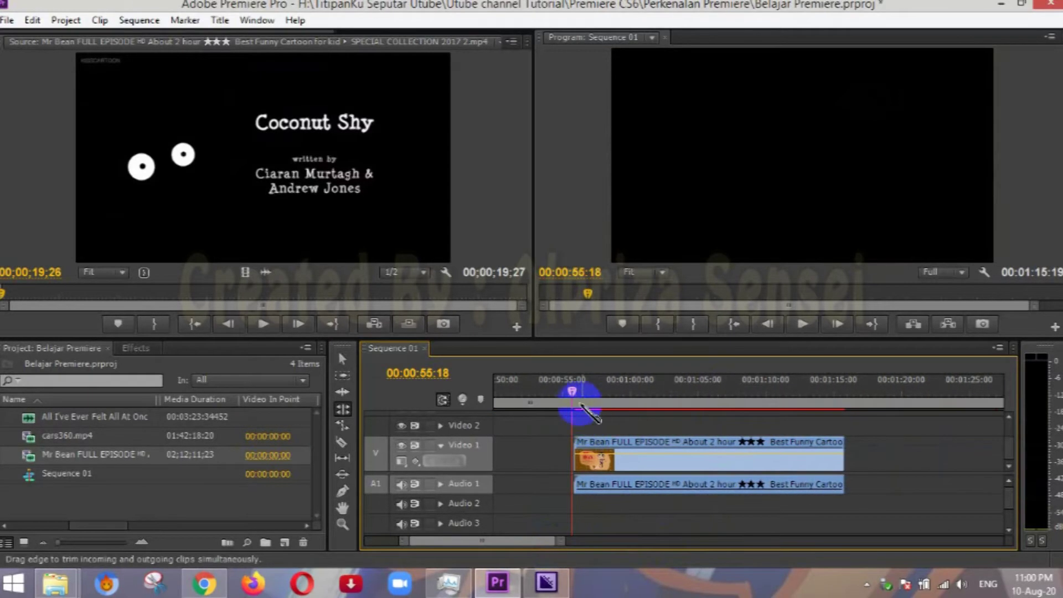
key(space)
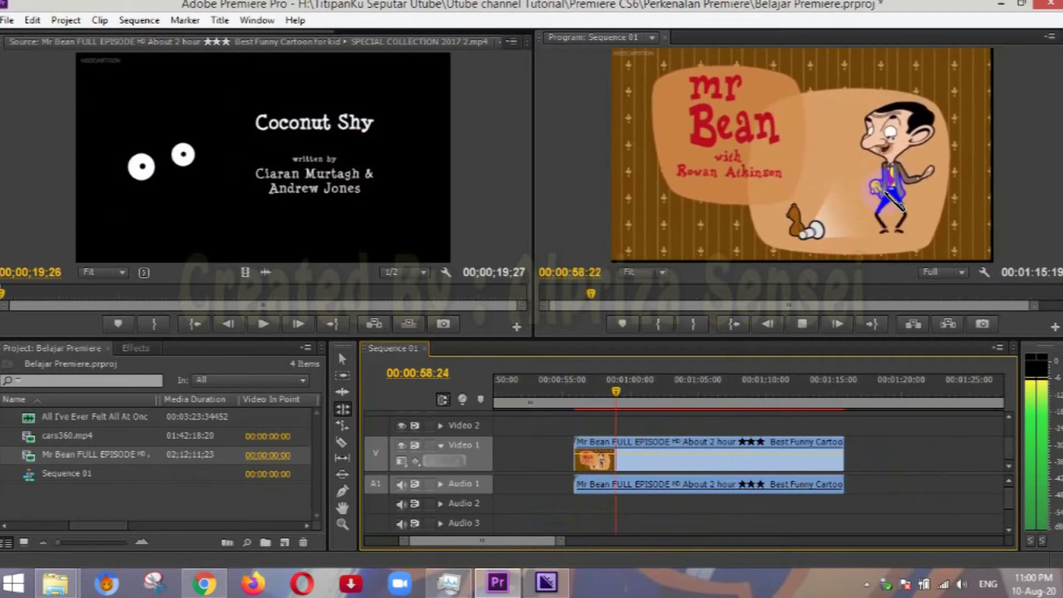
click(638, 498)
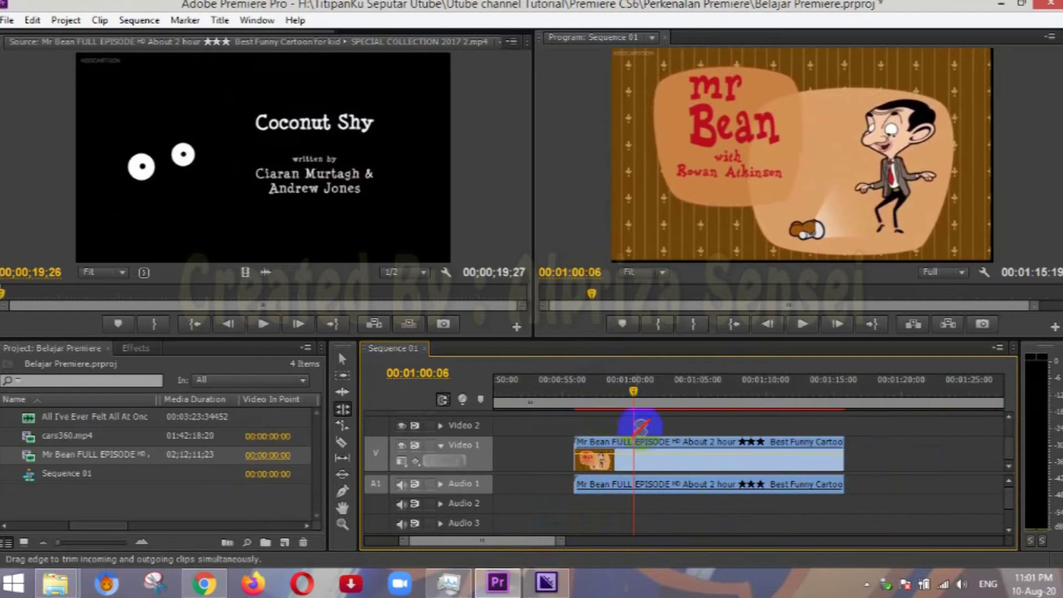
Step: Split the Mr Bean clip at 00:01:00:06 with the Razor tool and delete the part after the cut
click(343, 444)
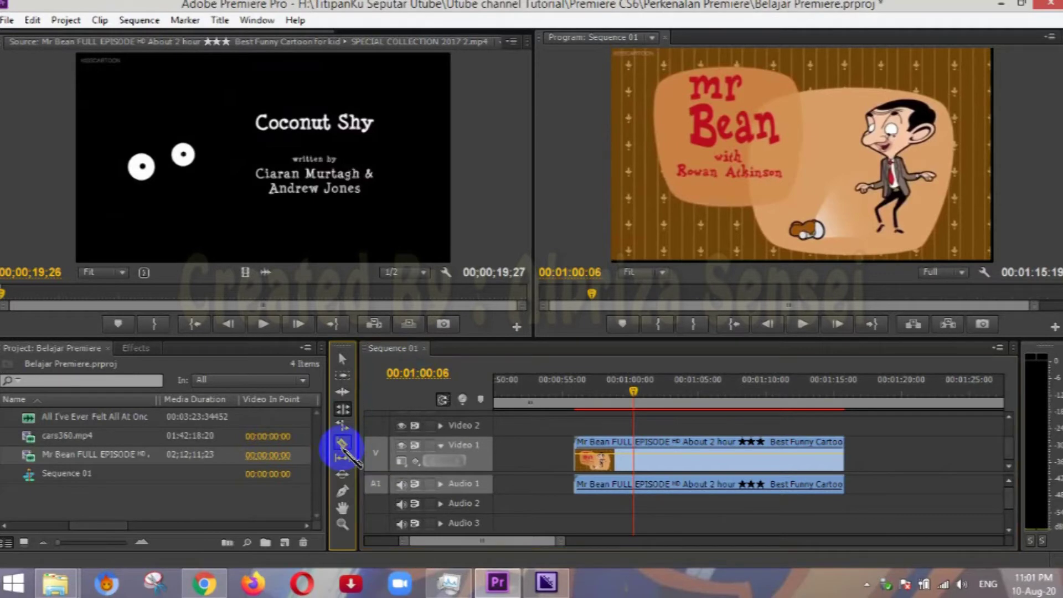
click(638, 457)
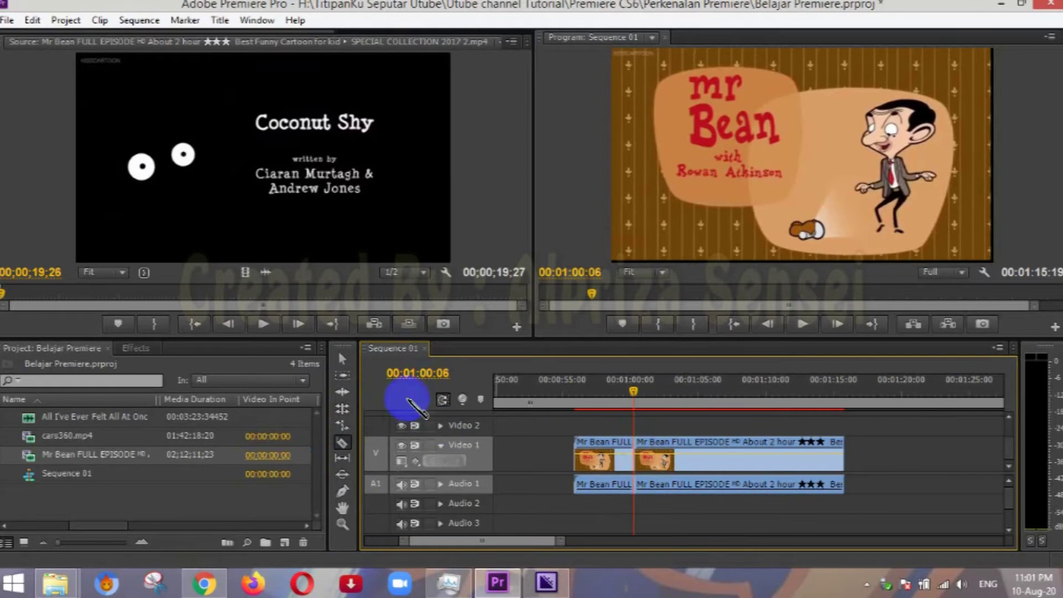
click(343, 359)
click(654, 455)
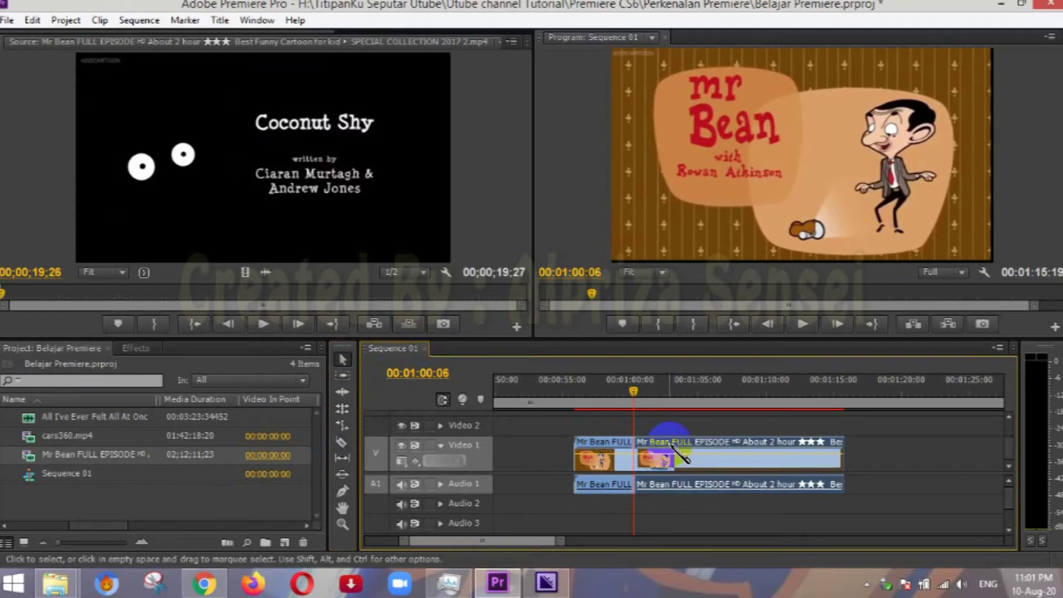
key(Delete)
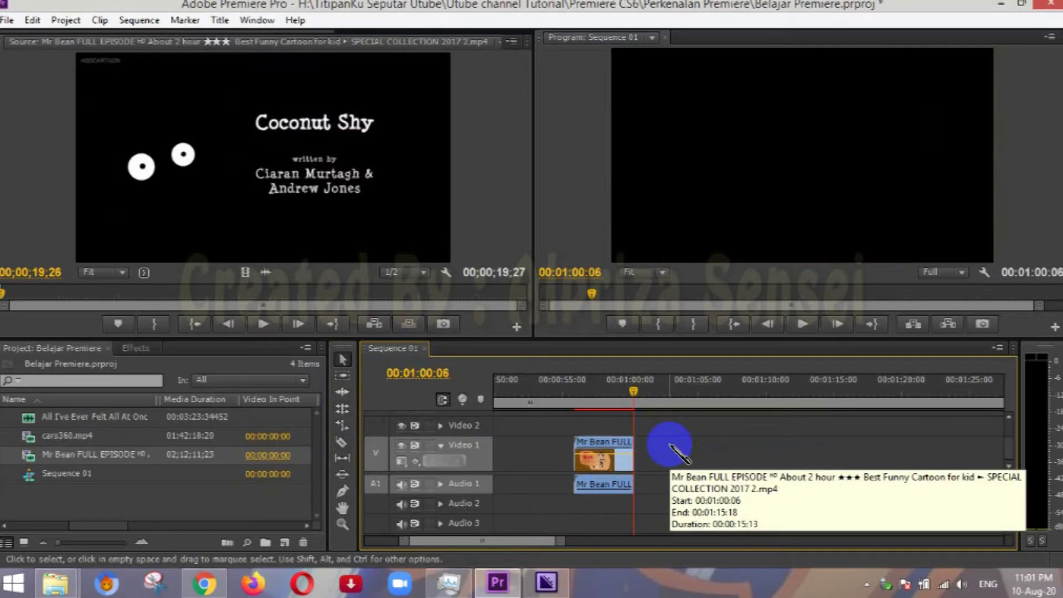
Step: Play back the remaining part of the Mr Bean clip twice from near its start
drag(607, 391, 590, 393)
key(space)
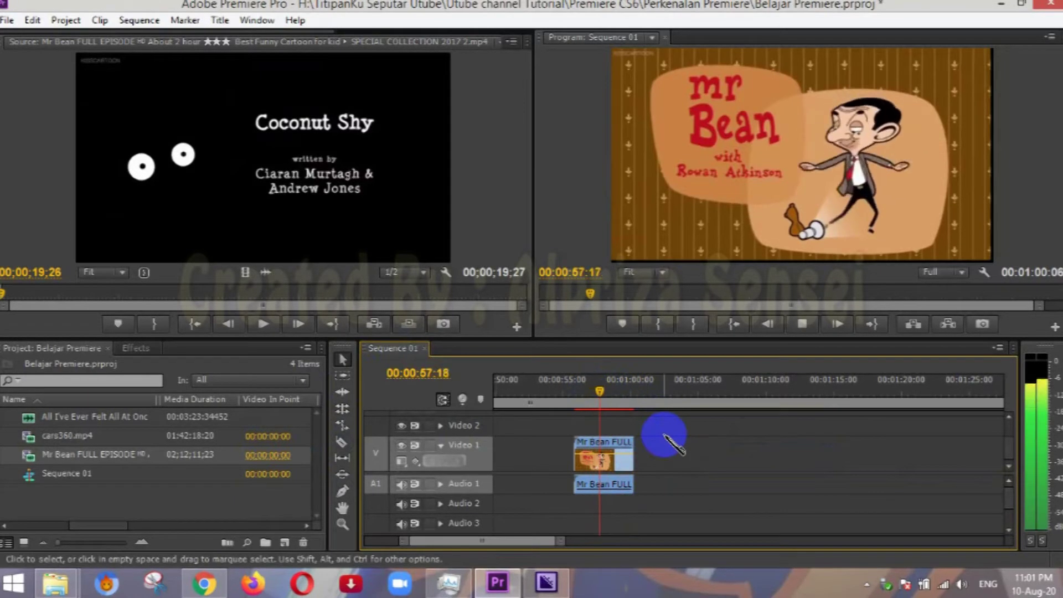
key(space)
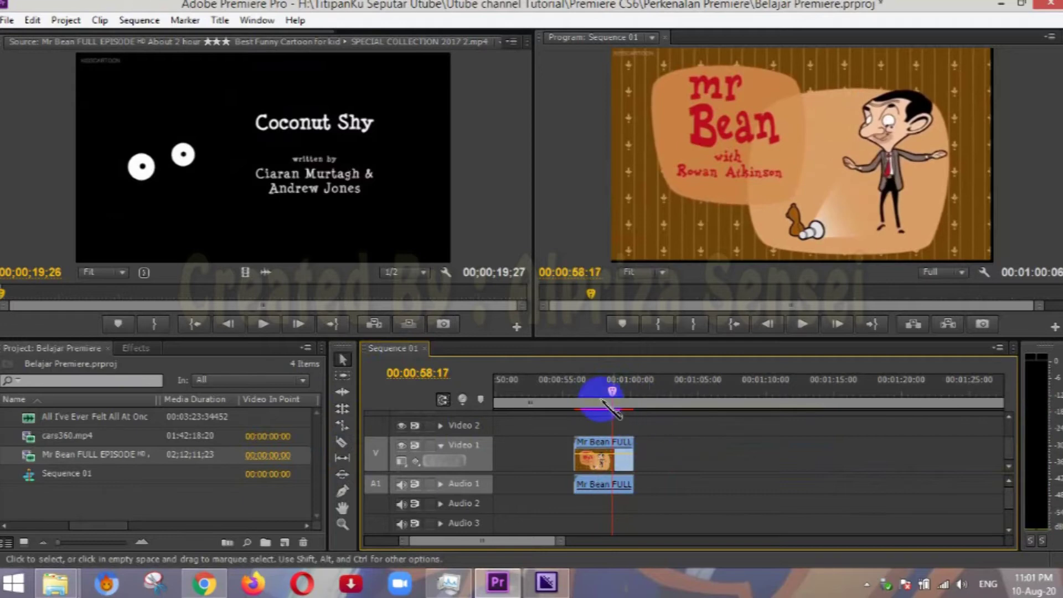
drag(608, 391, 592, 392)
key(space)
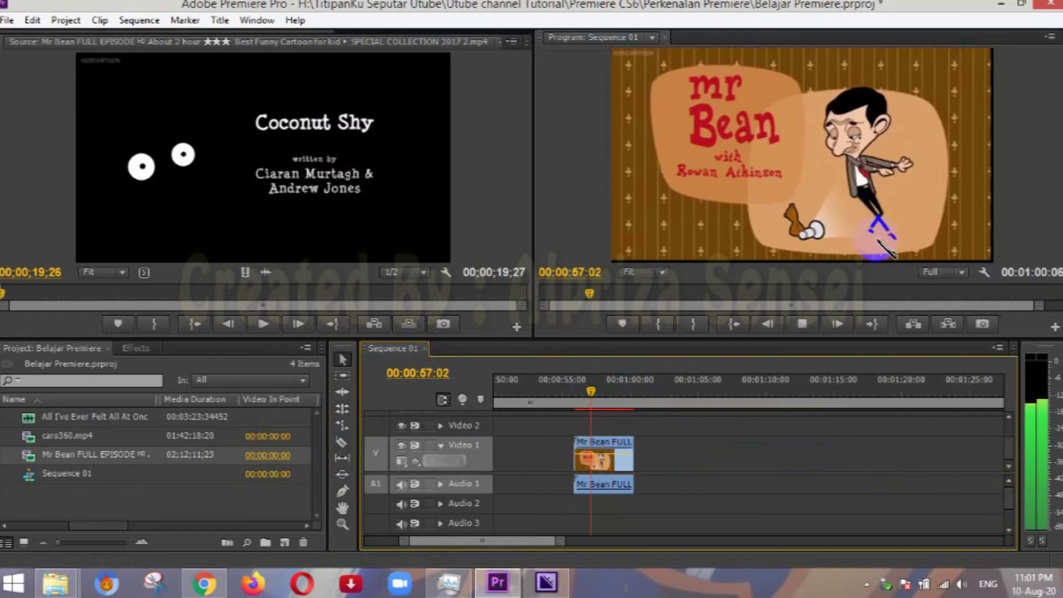
key(space)
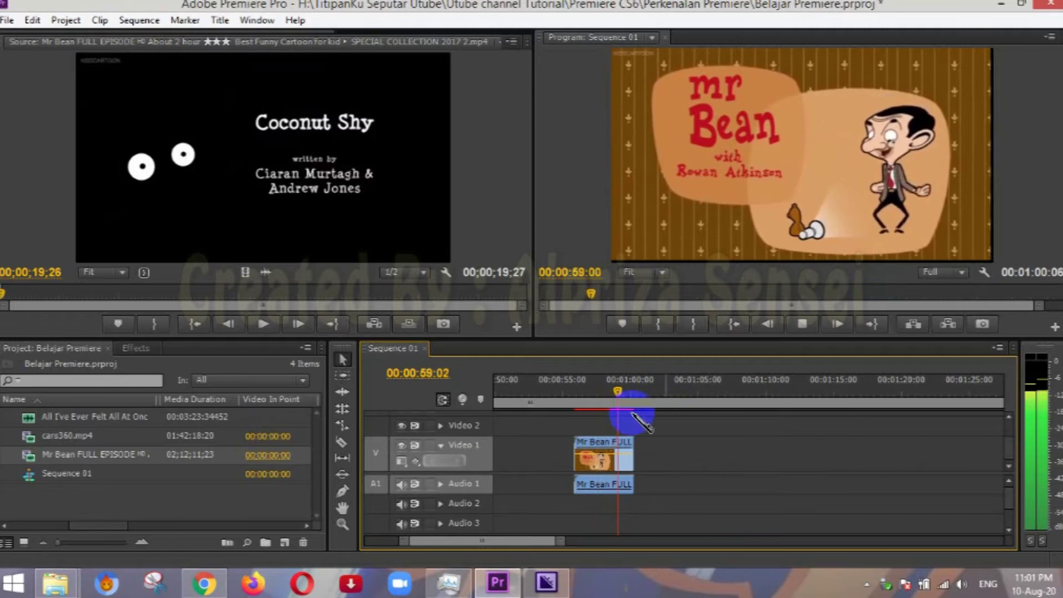
Step: Speed up the Mr Bean clip with the Rate Stretch tool so it ends at 00:00:57:24, and play it back
click(345, 428)
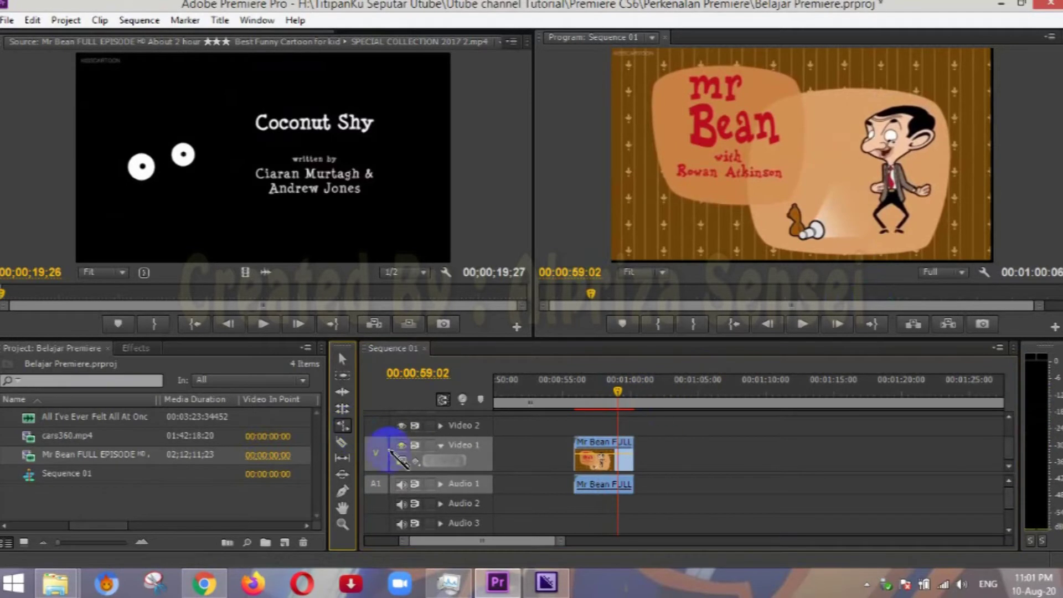
click(593, 394)
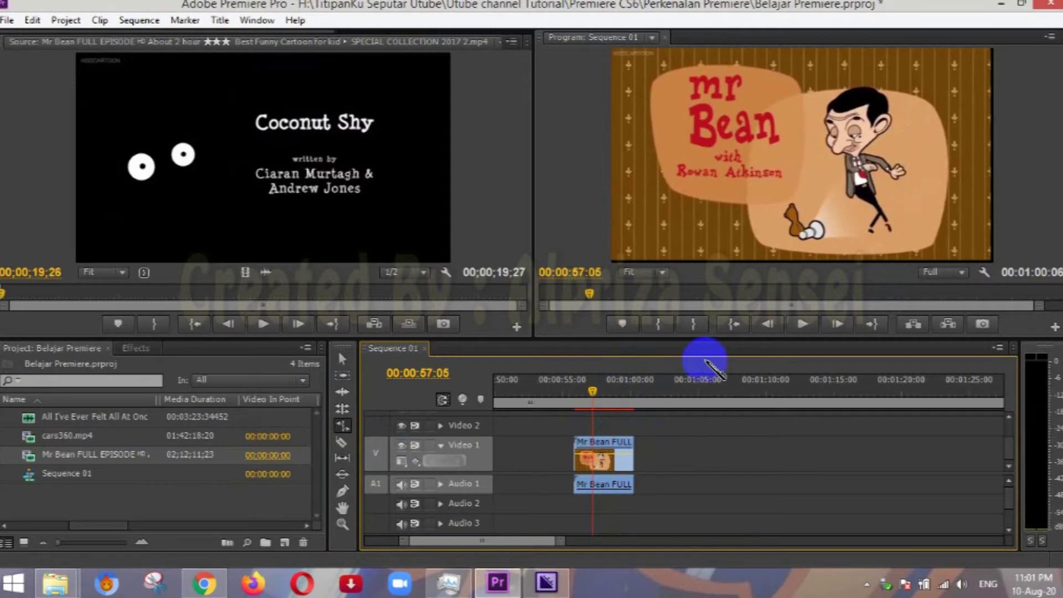
drag(632, 442, 629, 442)
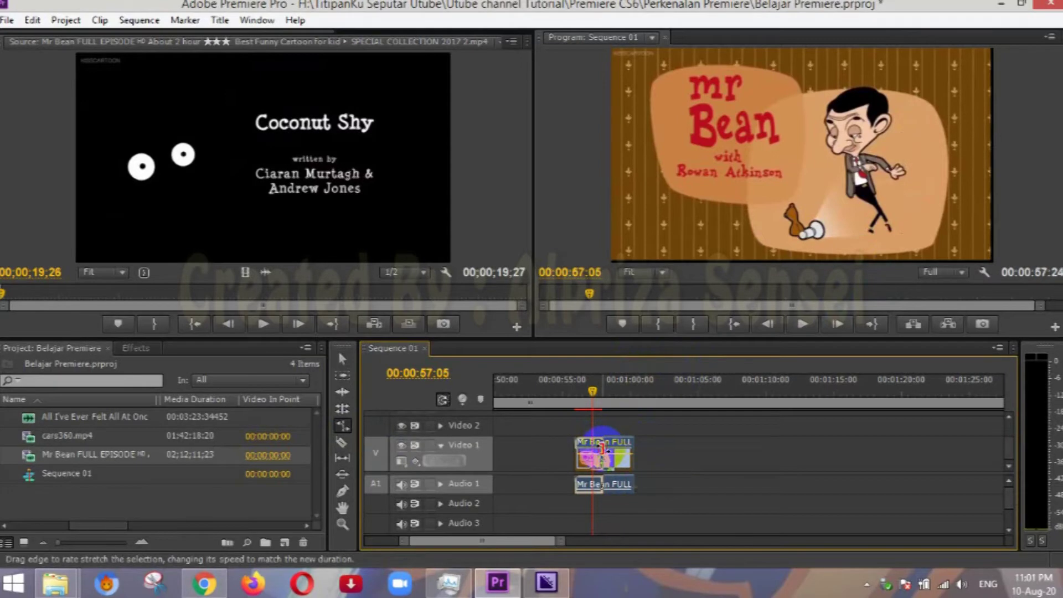
drag(602, 447, 603, 448)
click(577, 388)
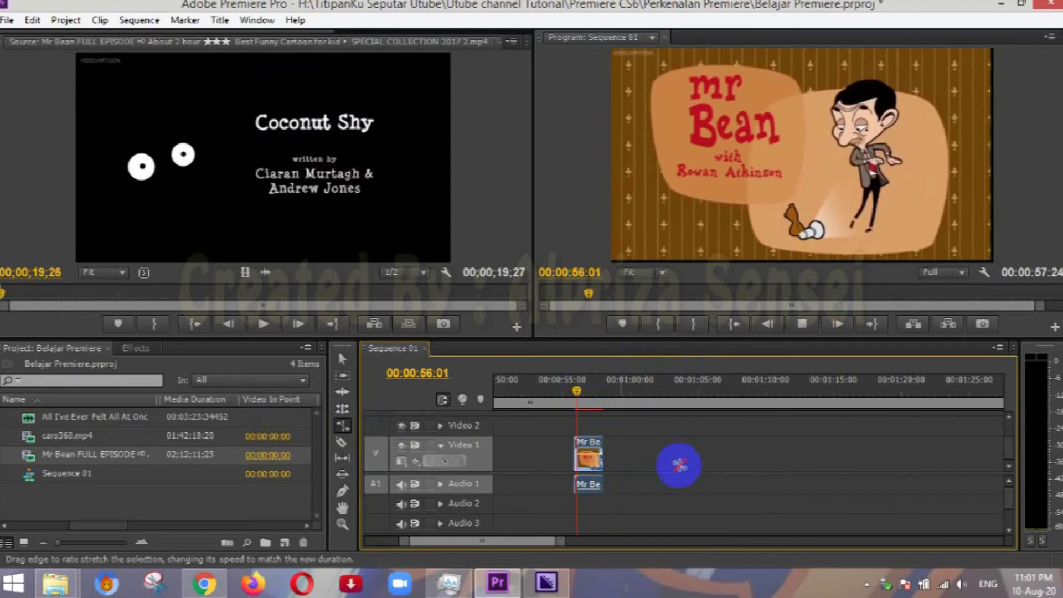
key(space)
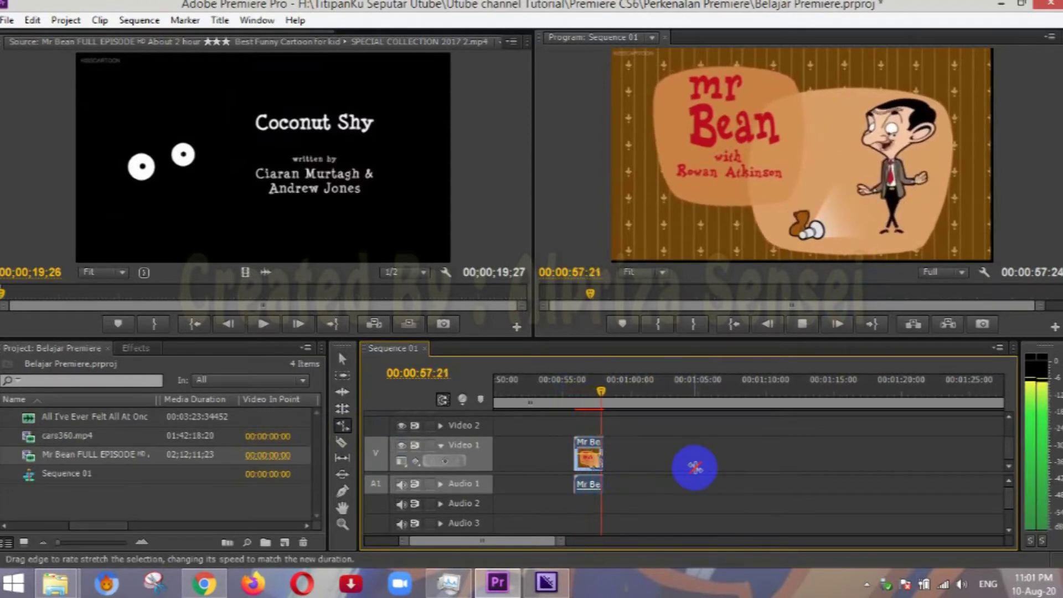
Step: Rate-stretch the Mr Bean clip even shorter, to an end at 00:00:57:02, and play the faster result
click(570, 389)
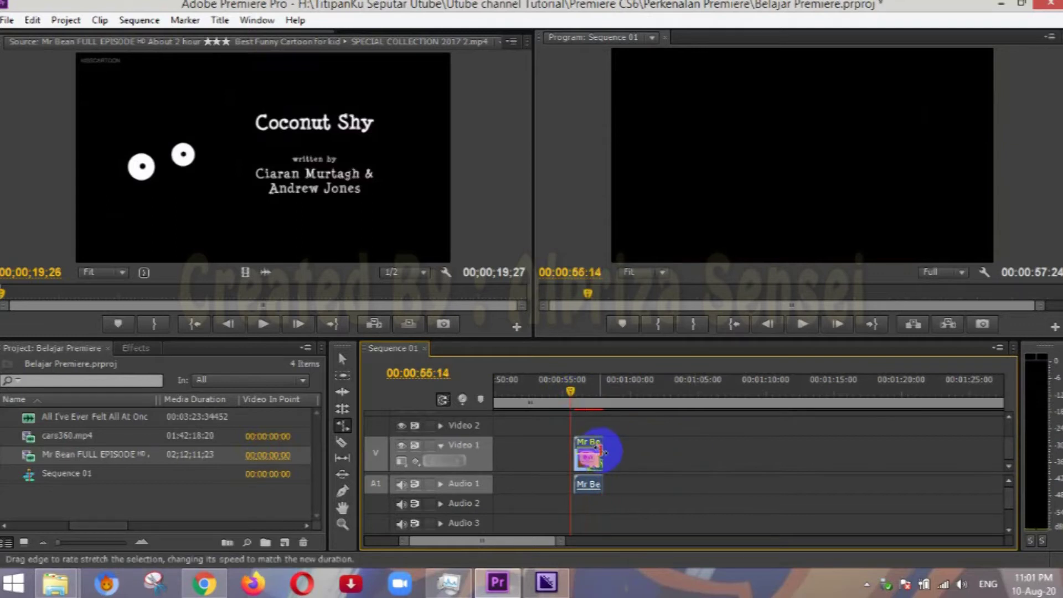
drag(600, 450, 591, 450)
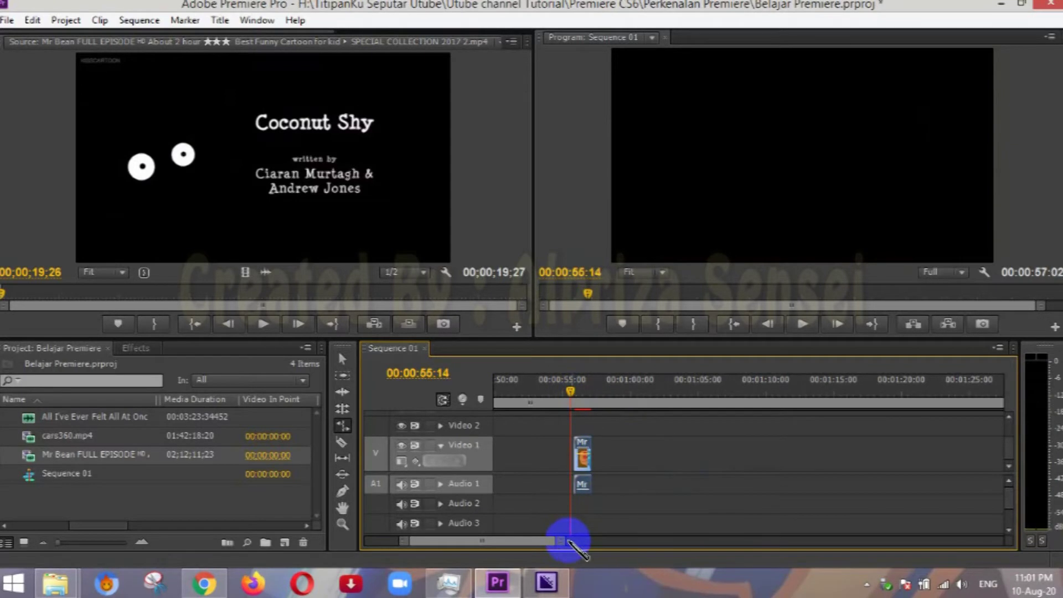
drag(560, 544, 533, 546)
click(765, 389)
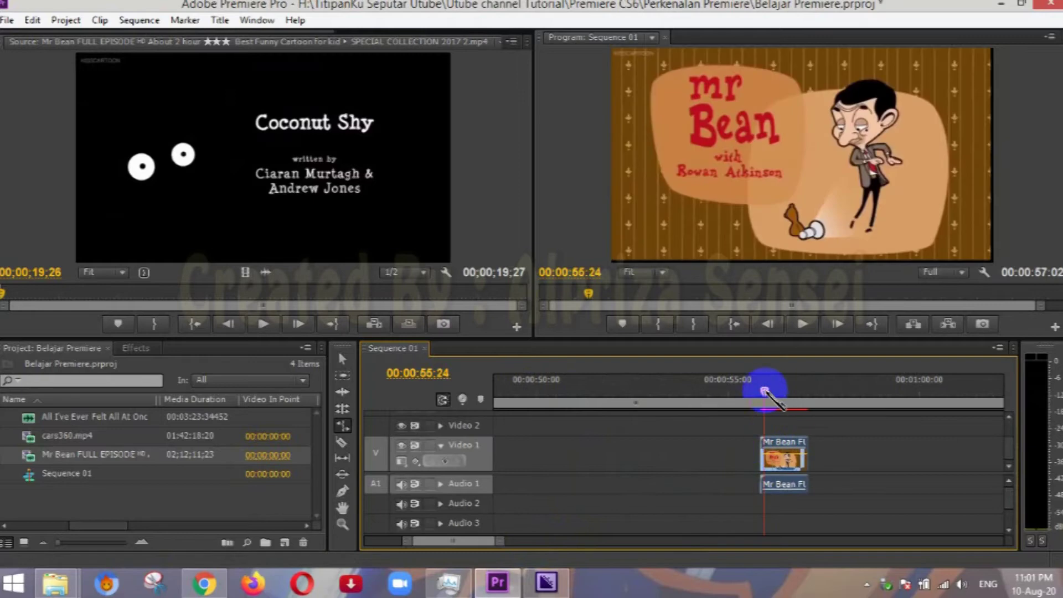
key(space)
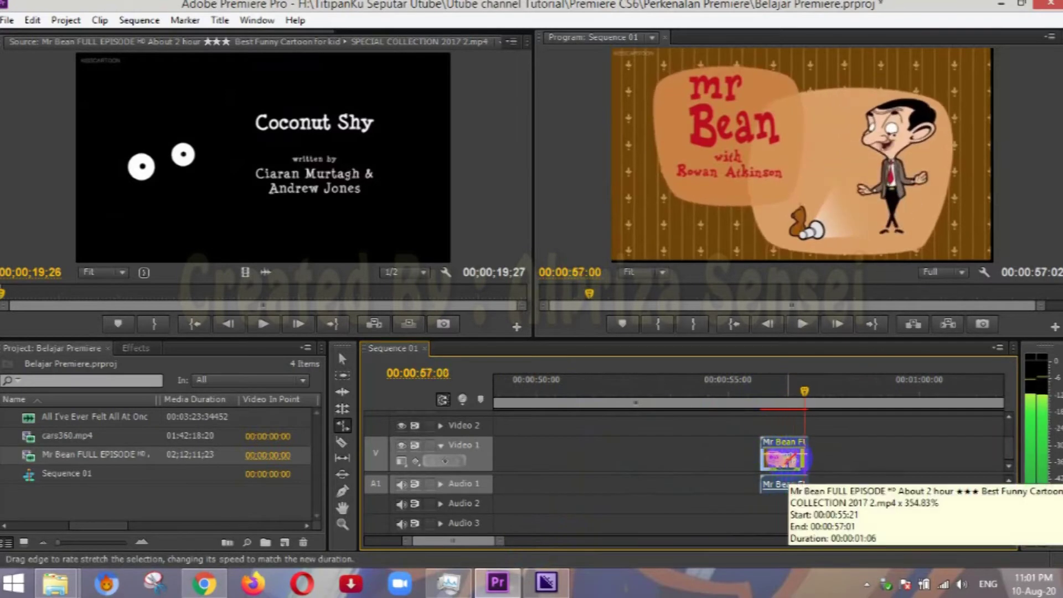
Step: Set the playhead to 00:00:56:00 and rate-stretch the Mr Bean clip's end out to 00:00:59:00
click(531, 425)
click(501, 544)
drag(497, 546, 542, 549)
scroll(543, 543, down, 5)
click(603, 453)
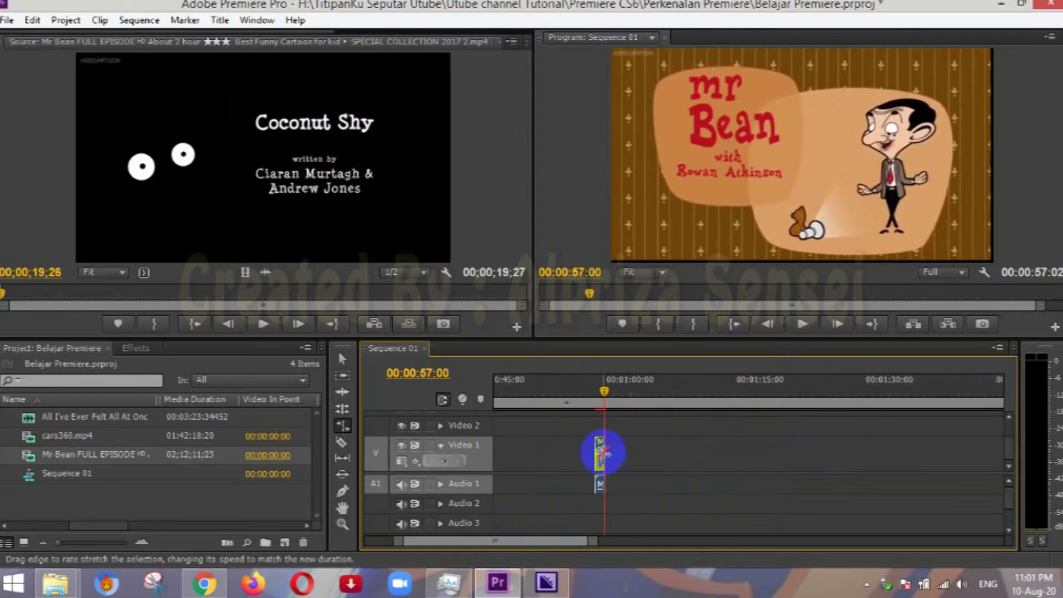
click(597, 394)
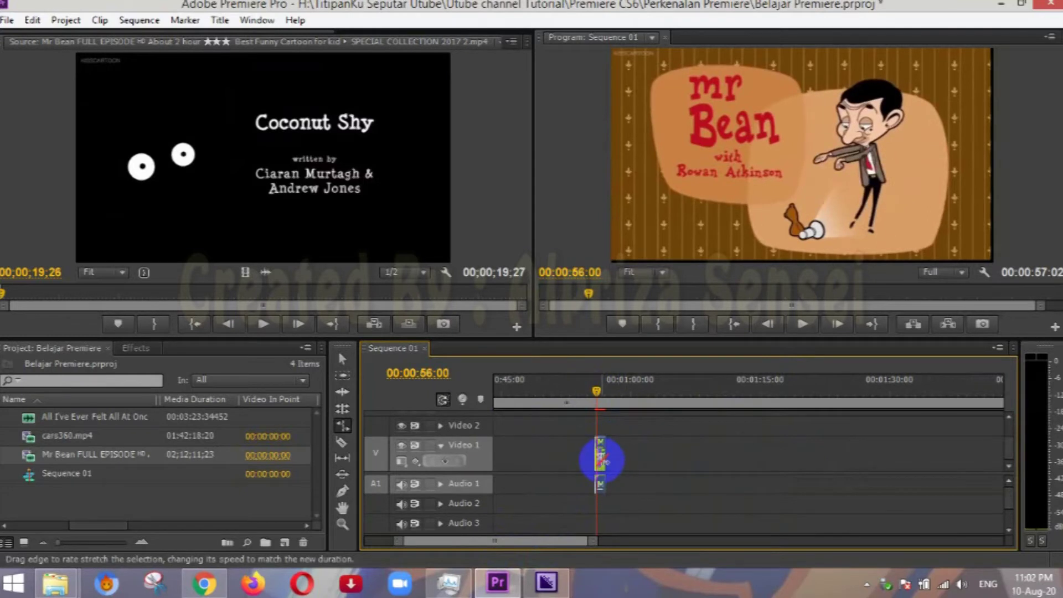
scroll(609, 543, down, 2)
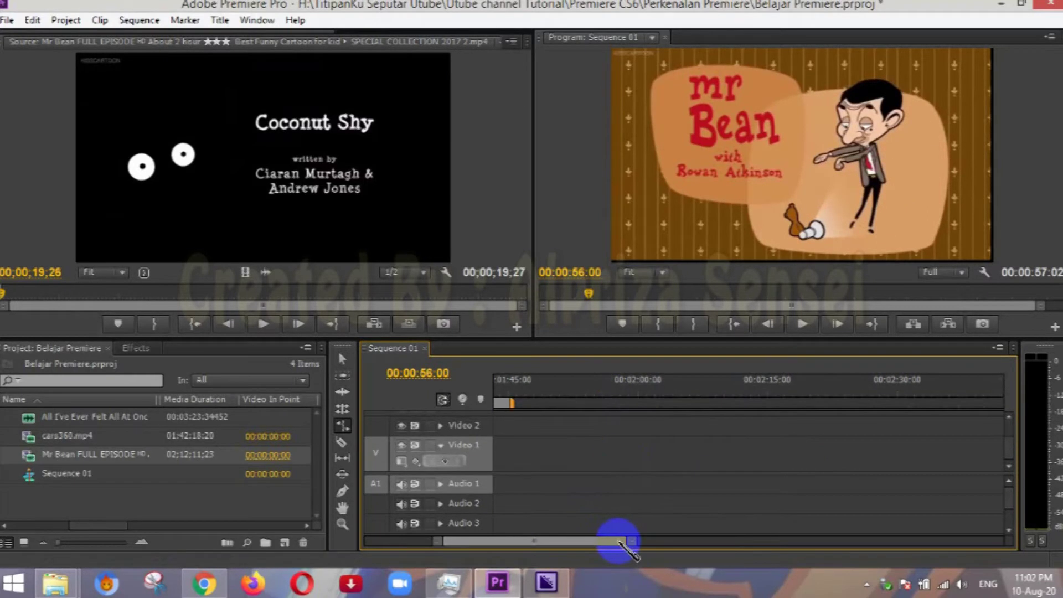
scroll(588, 547, up, 5)
drag(581, 546, 474, 543)
drag(832, 454, 989, 455)
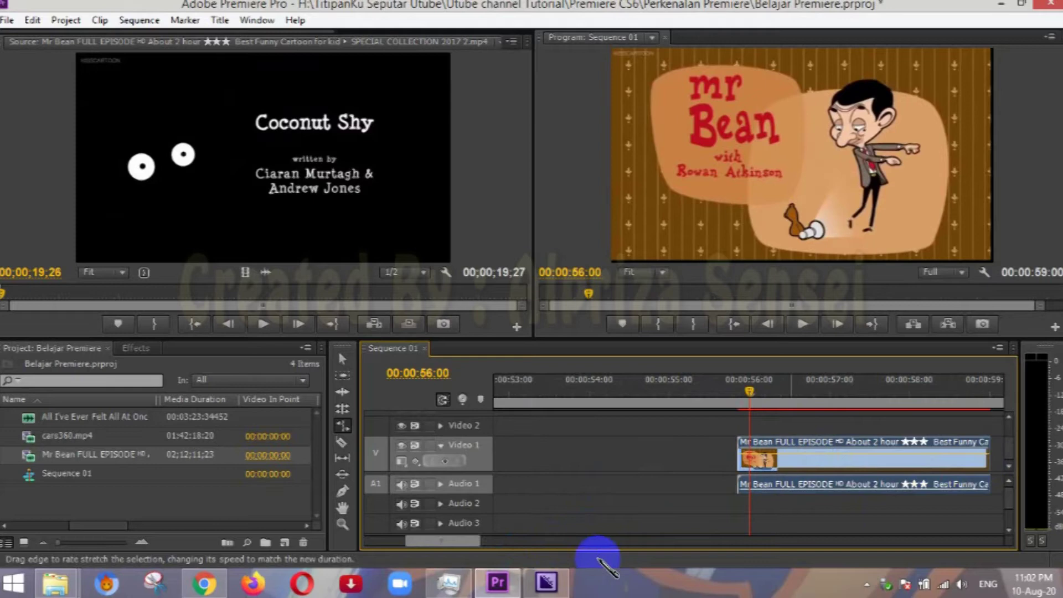
Step: Slow the Mr Bean clip down by rate-stretching its end to 00:01:07:03 and check the frame at 00:01:01:21
drag(477, 548, 637, 547)
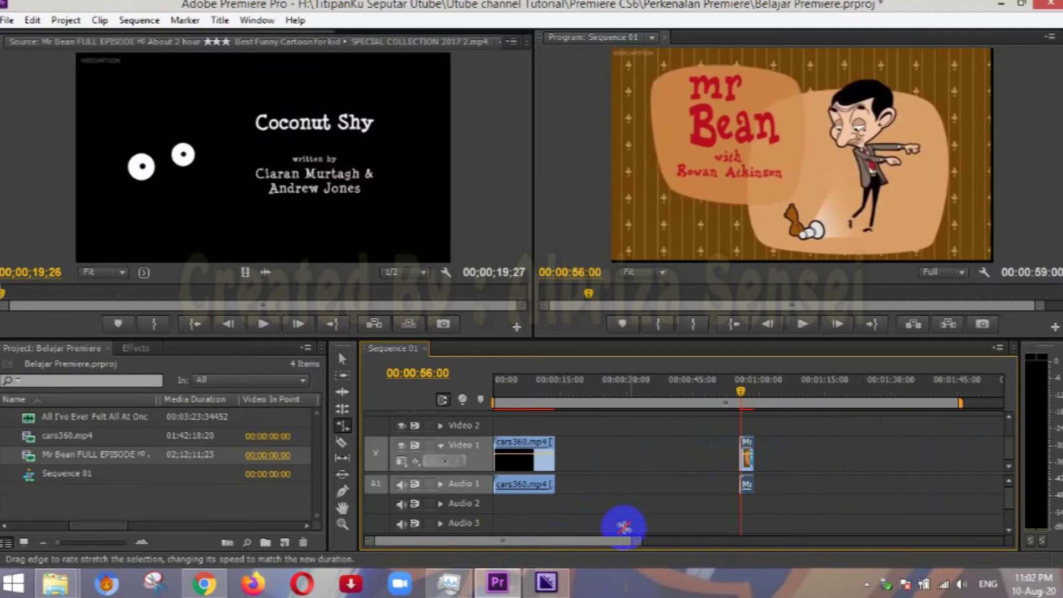
click(640, 541)
drag(630, 542, 584, 549)
drag(657, 546, 608, 548)
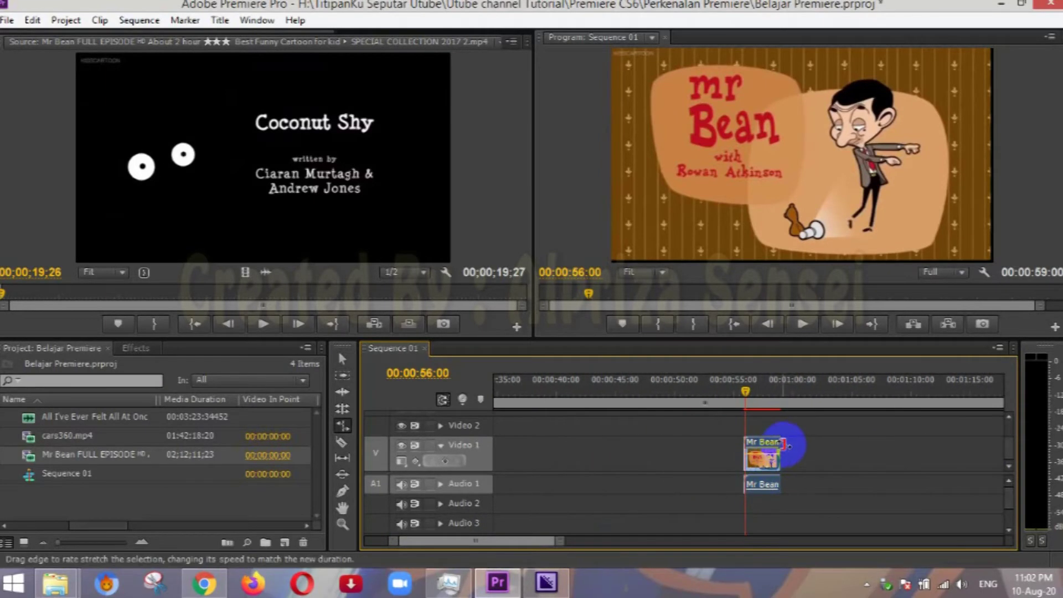
drag(781, 443, 889, 444)
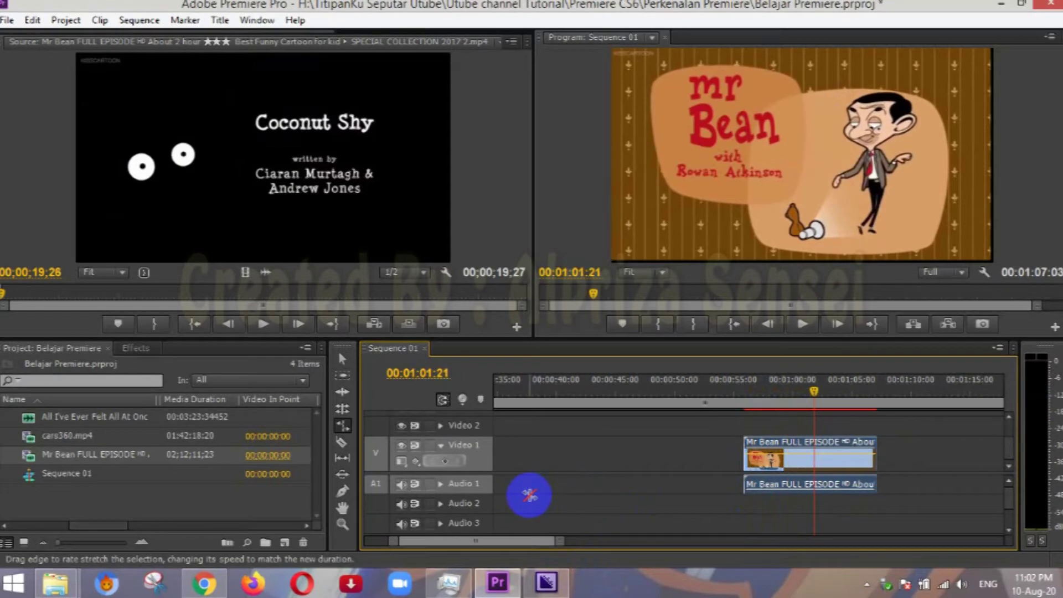
Step: Slip the Mr Bean clip's content to later footage with the Slip tool and open cars360.mp4 from the sequence in the Source monitor
click(342, 459)
drag(533, 547, 679, 508)
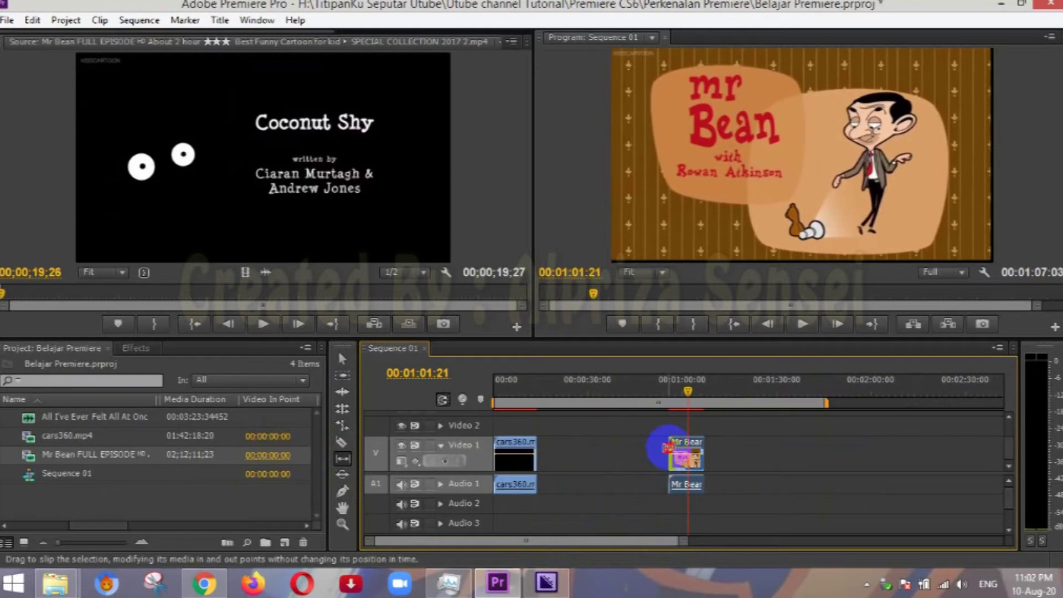
drag(668, 456, 618, 446)
double_click(527, 452)
click(620, 447)
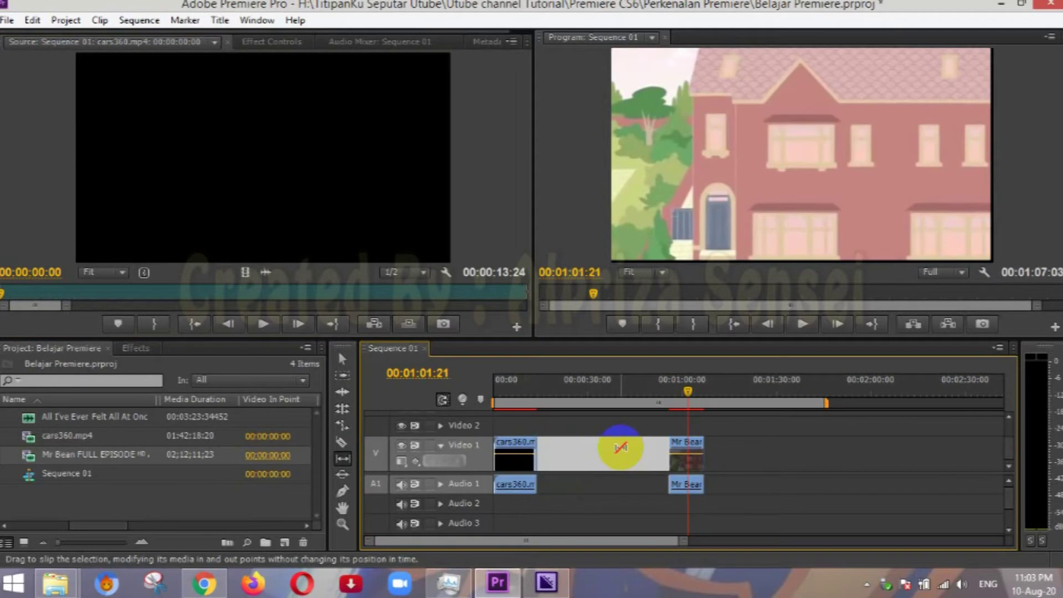
click(620, 448)
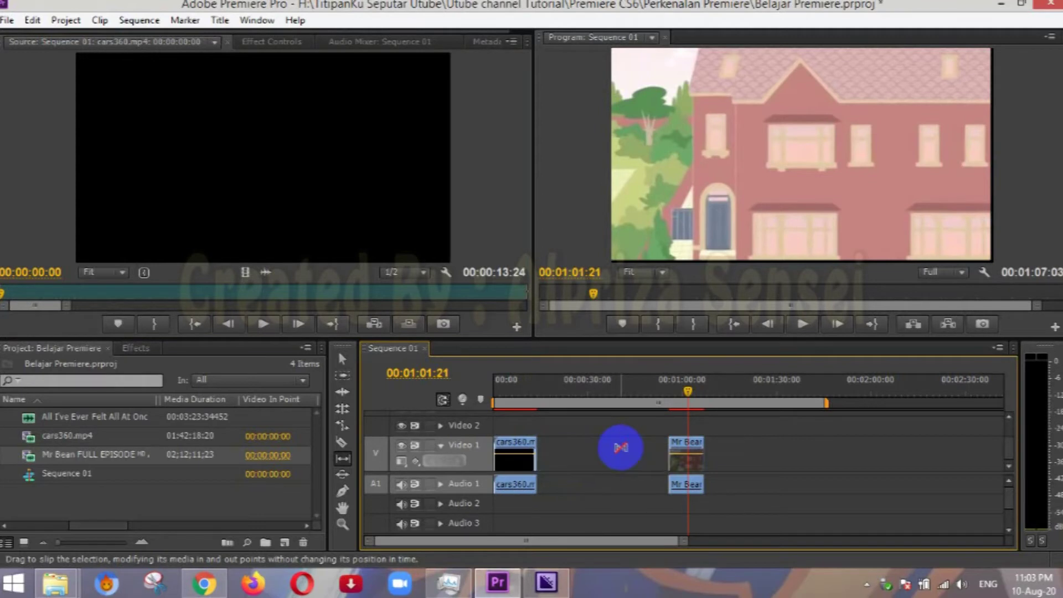
Step: Ripple-delete the gap between the cars360.mp4 and Mr Bean clips on Video 1
right_click(620, 450)
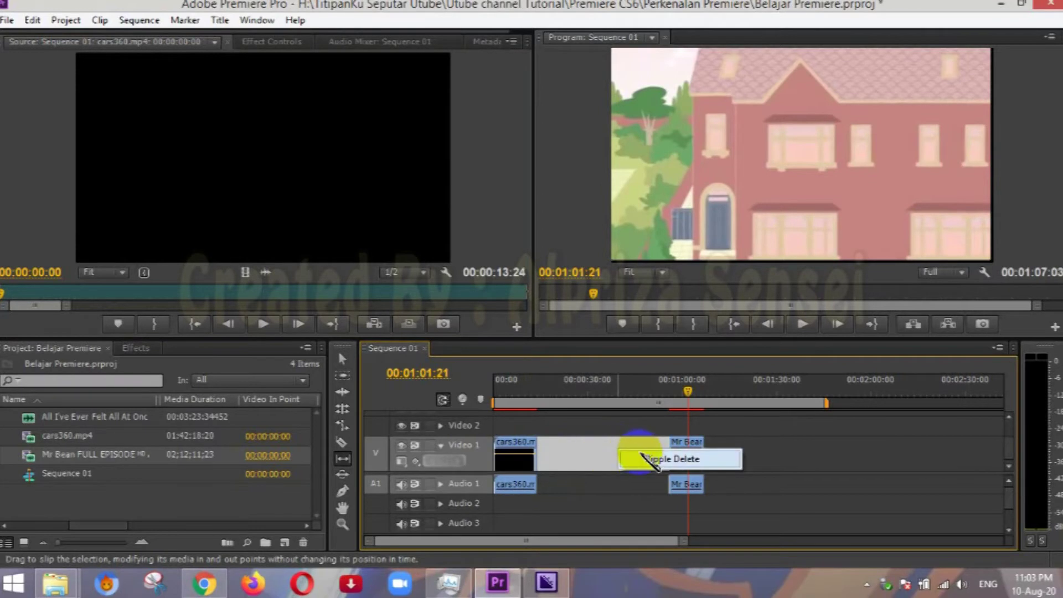
click(672, 460)
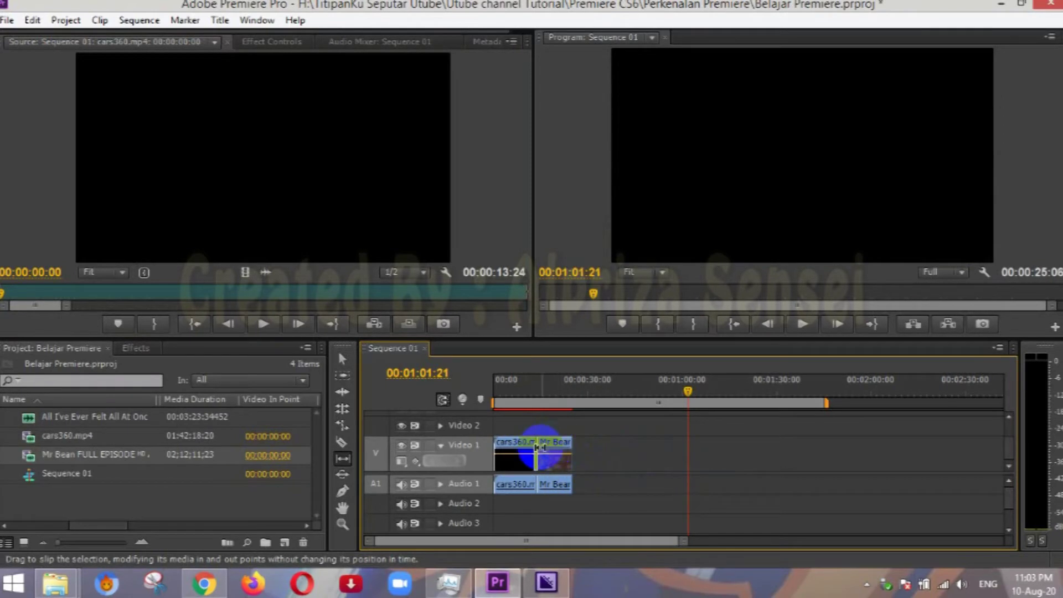
Step: Move the Mr Bean clip to just past 00:02:00:00 on Video 1 and ripple-delete the gap in front of it
click(344, 473)
click(562, 452)
click(342, 358)
click(563, 450)
drag(565, 449, 897, 487)
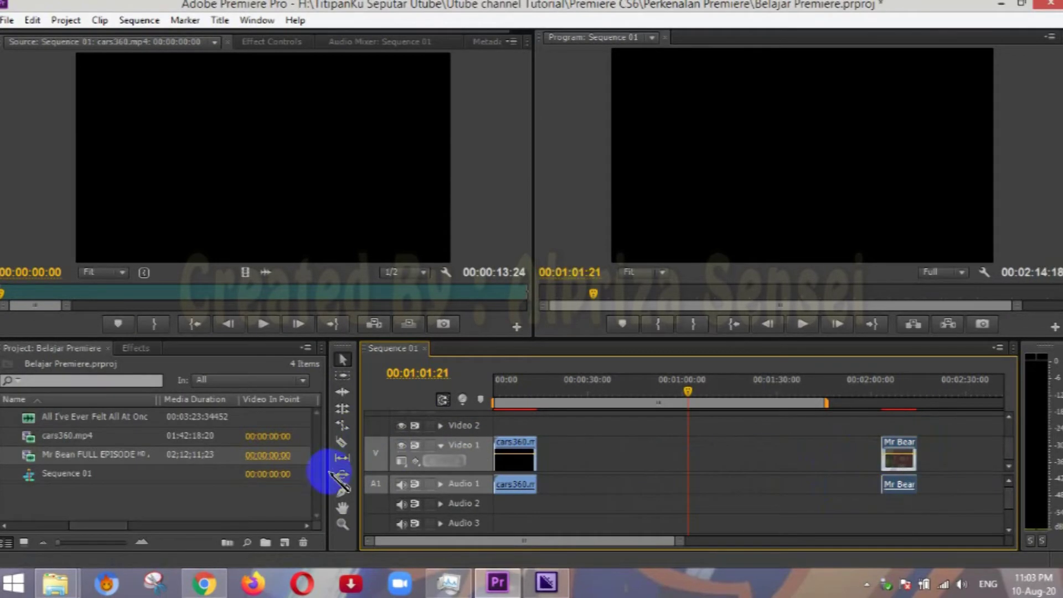
click(343, 458)
click(602, 454)
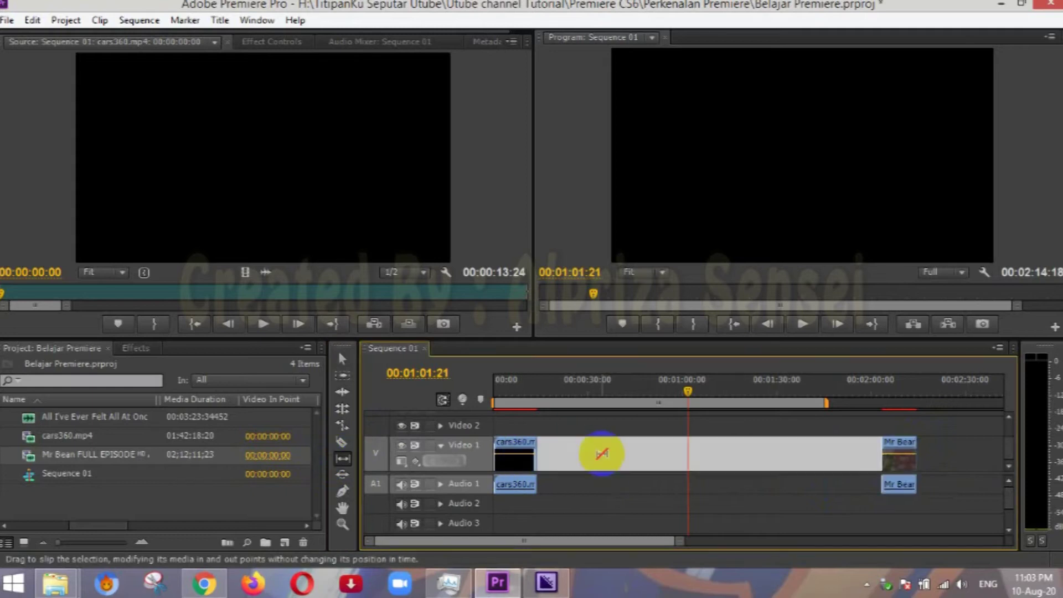
right_click(608, 456)
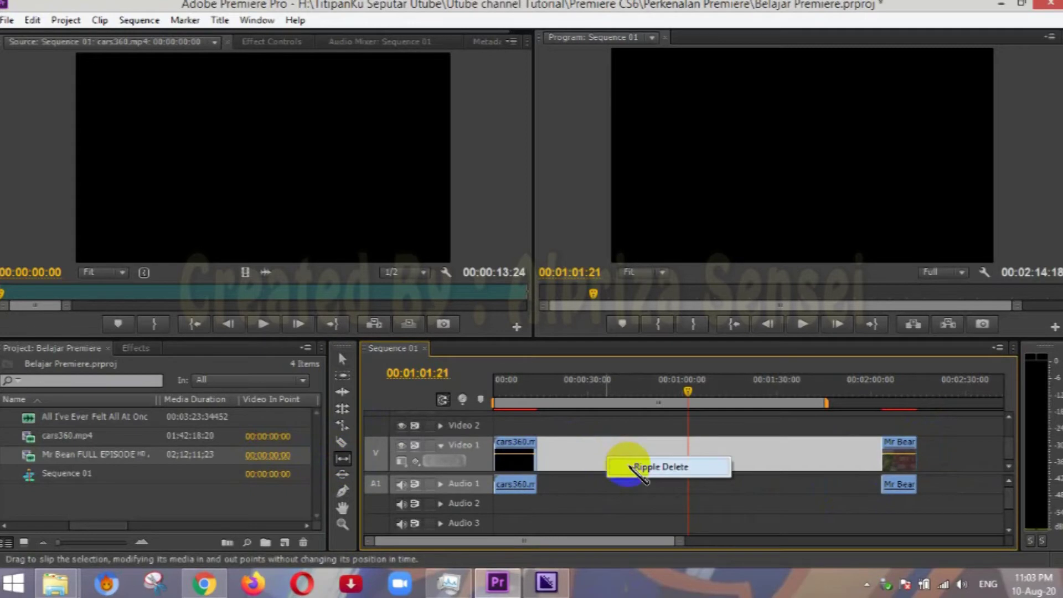
click(628, 465)
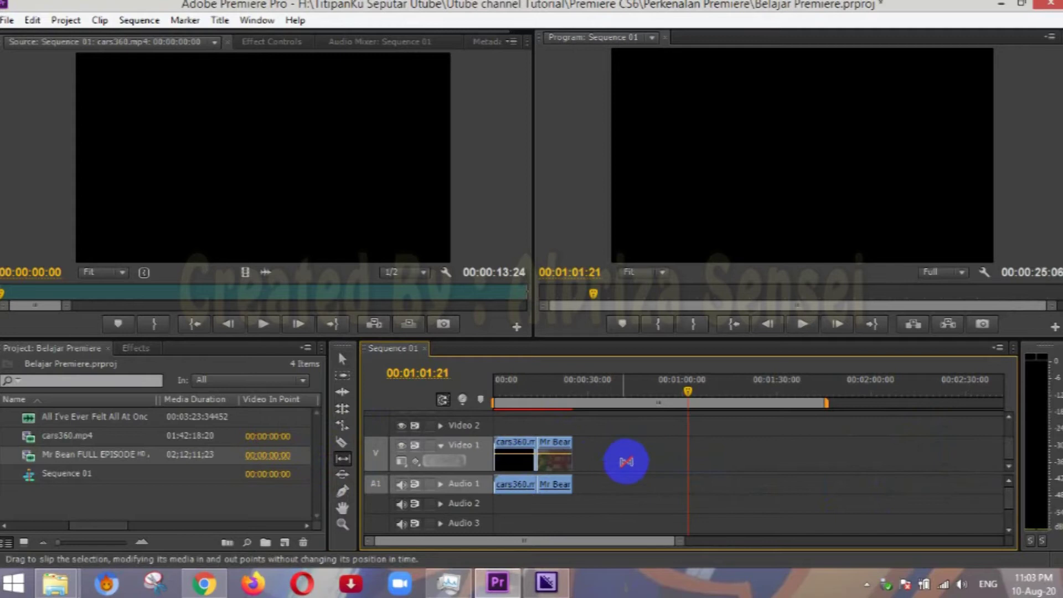
Step: Try sliding the clips on Video 1 to later positions with the Slide tool, and undo each slide
click(343, 476)
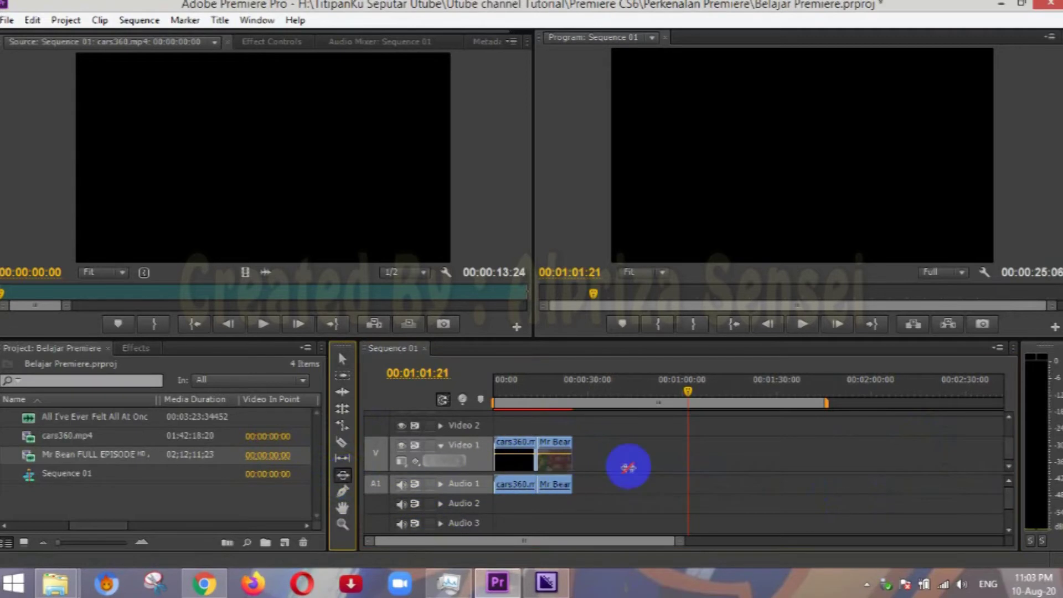
drag(571, 442, 685, 471)
drag(612, 474, 513, 513)
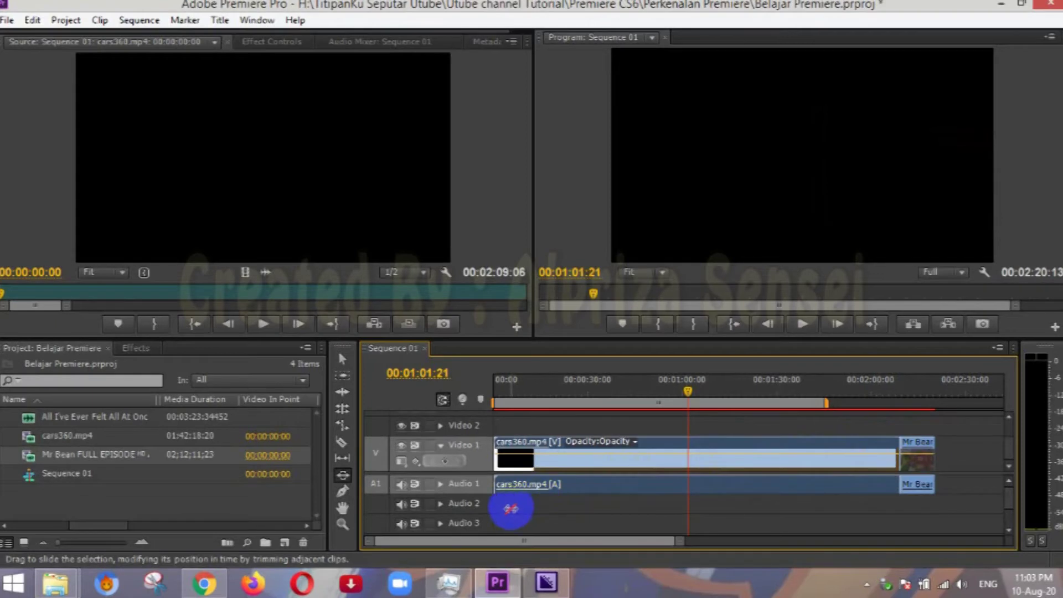
key(ctrl+z)
key(ctrl+z)
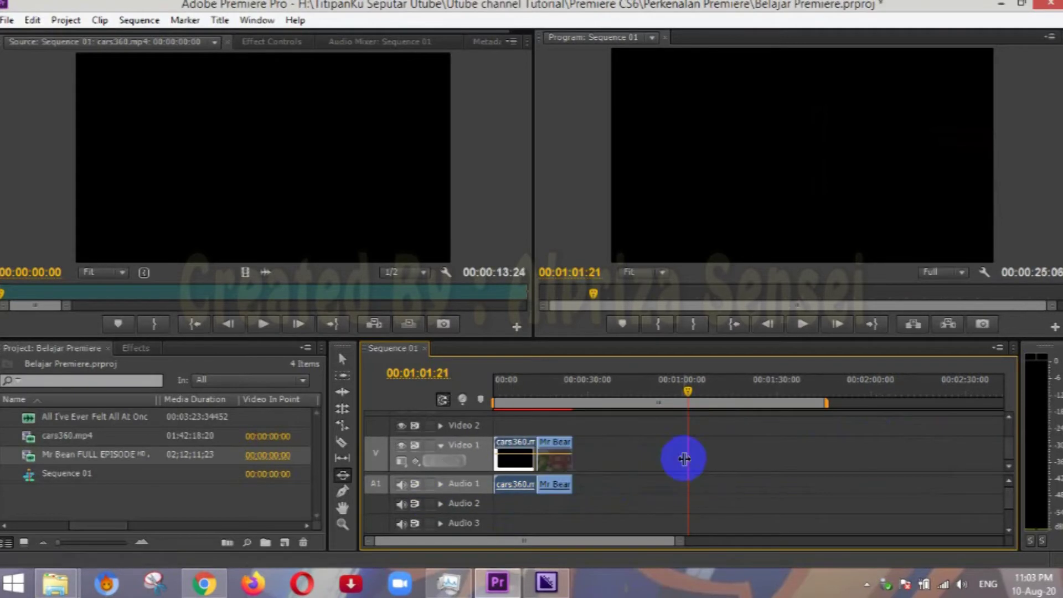
drag(571, 452, 810, 453)
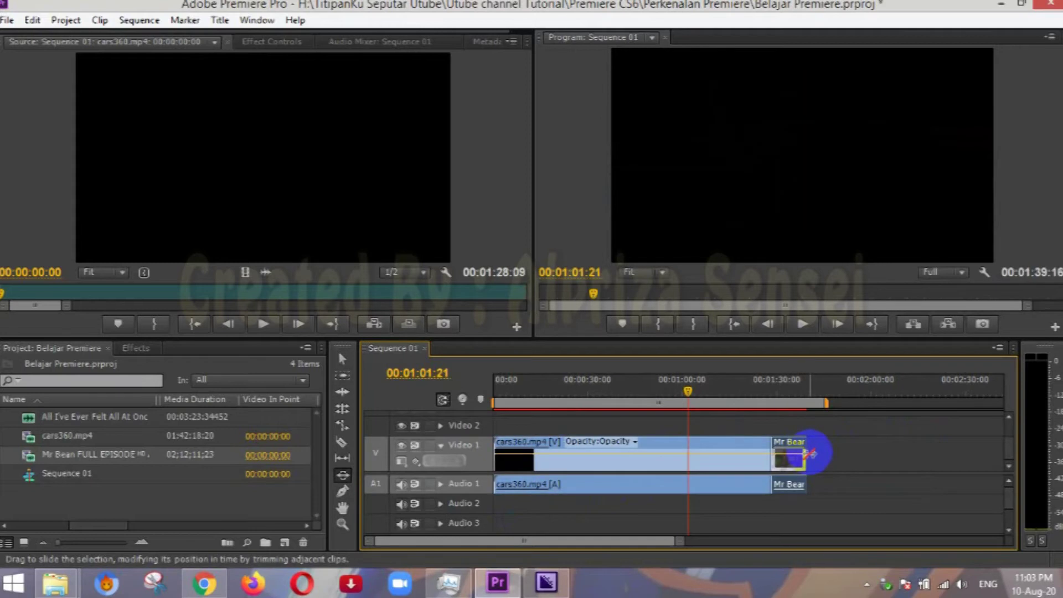
key(ctrl+z)
Step: Activate the Pen tool, open the All I've Ever Felt All At Once track in the Source monitor and listen to parts of it
click(346, 494)
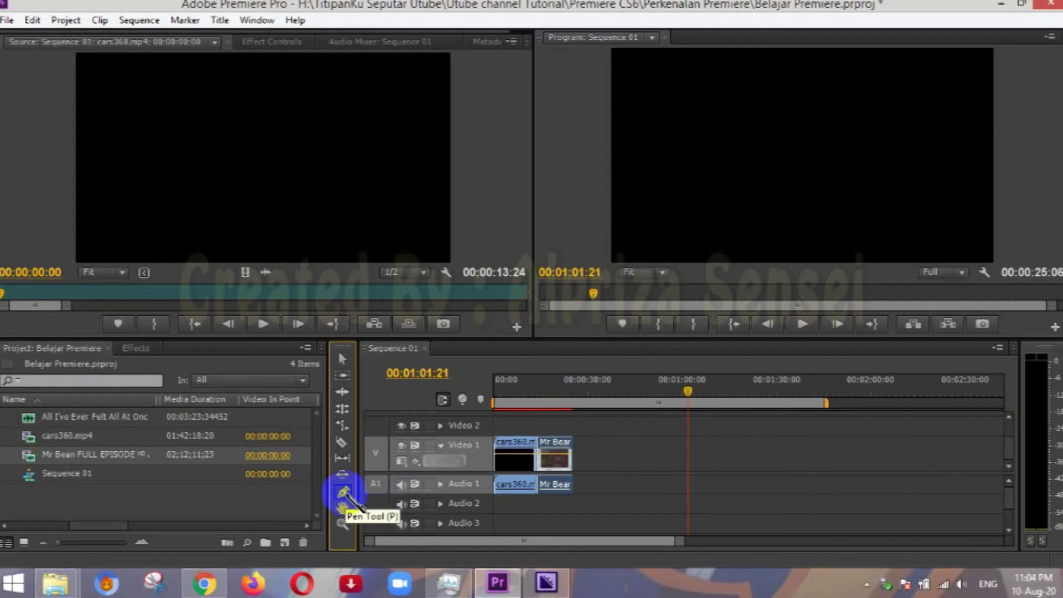
double_click(27, 419)
click(134, 274)
key(space)
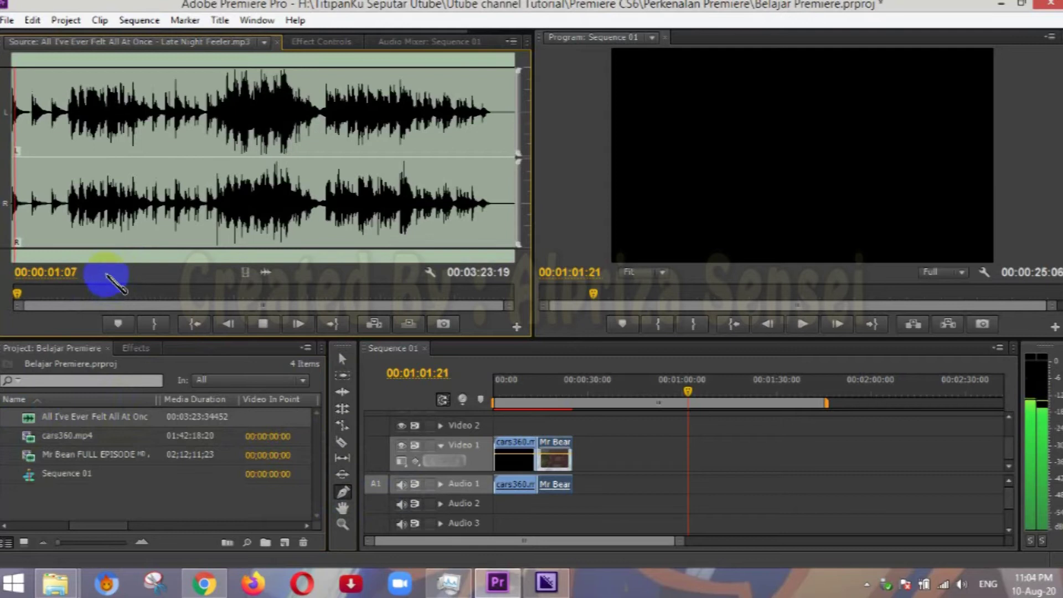
click(74, 294)
drag(88, 298, 210, 294)
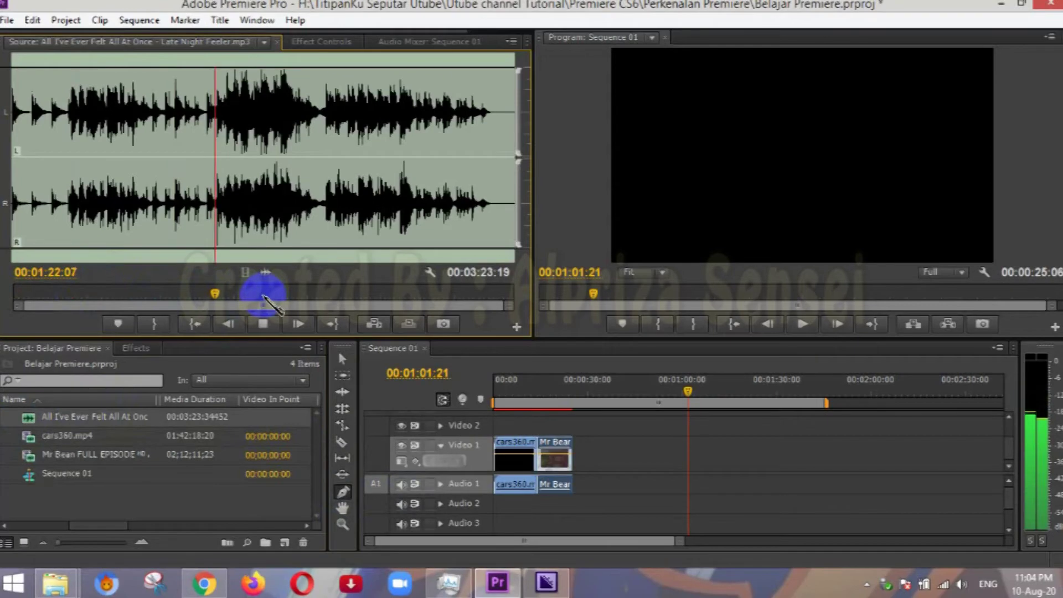
click(263, 324)
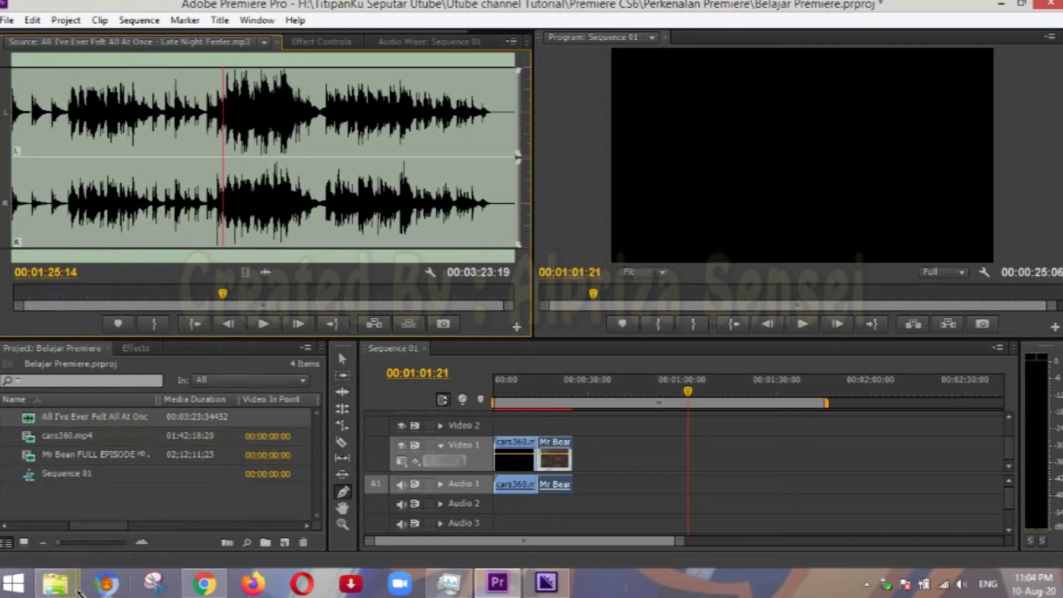
Step: Switch to File Explorer and open the Inspirational folder under TitipanKu Seputar Utube, Referensi, Music Youtube on drive H
mouse_move(58, 584)
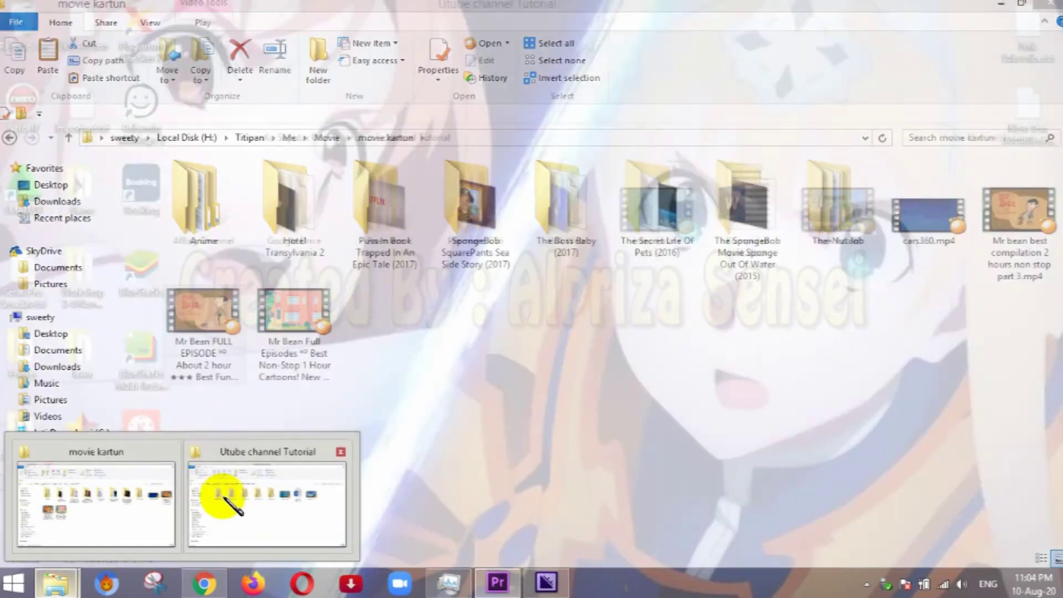
click(224, 496)
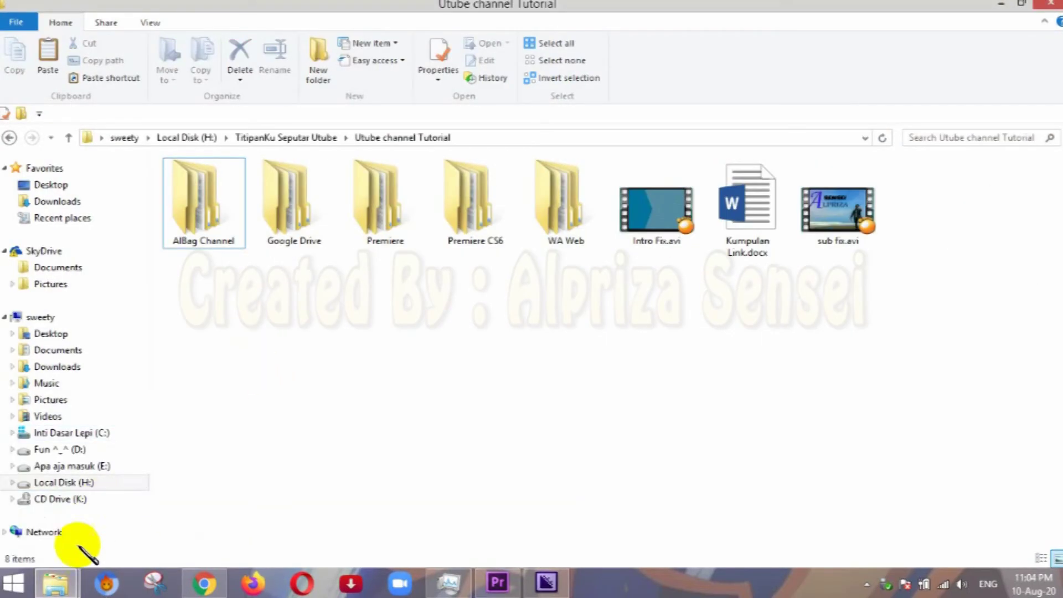
key(BackSpace)
key(BackSpace)
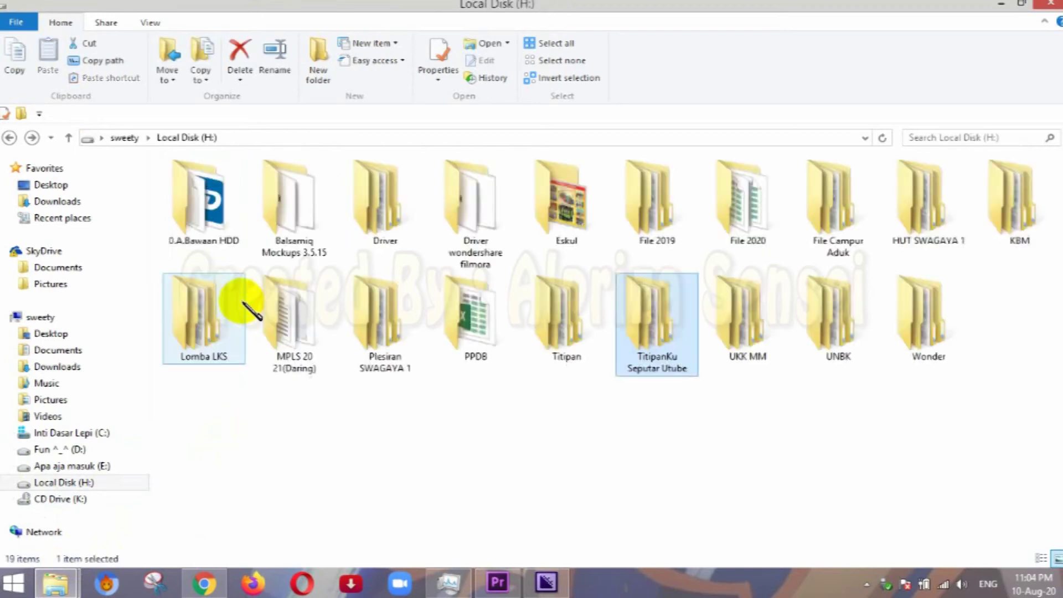
double_click(224, 354)
key(BackSpace)
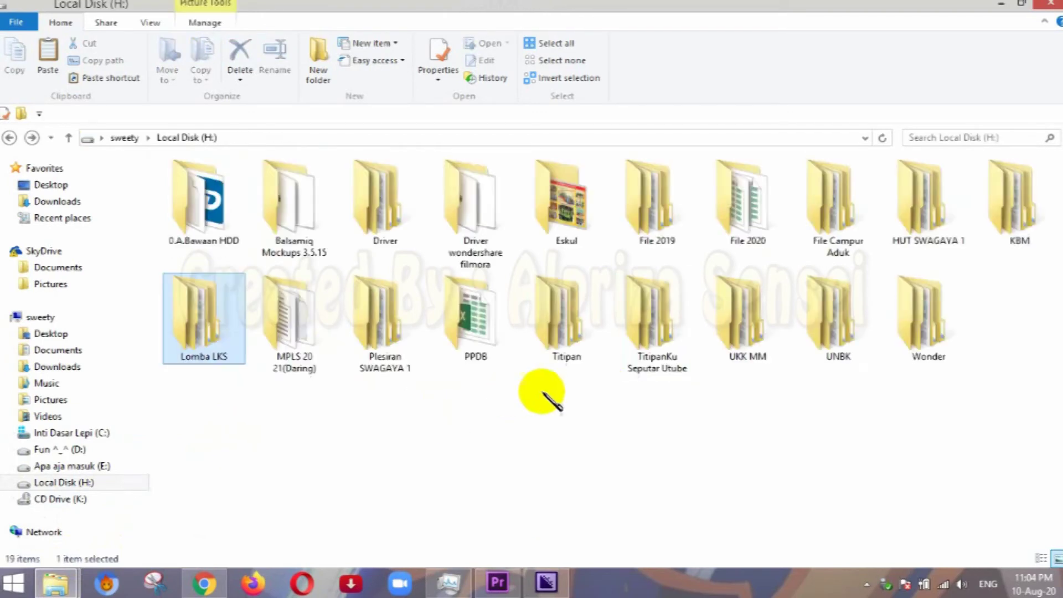
click(662, 327)
double_click(661, 326)
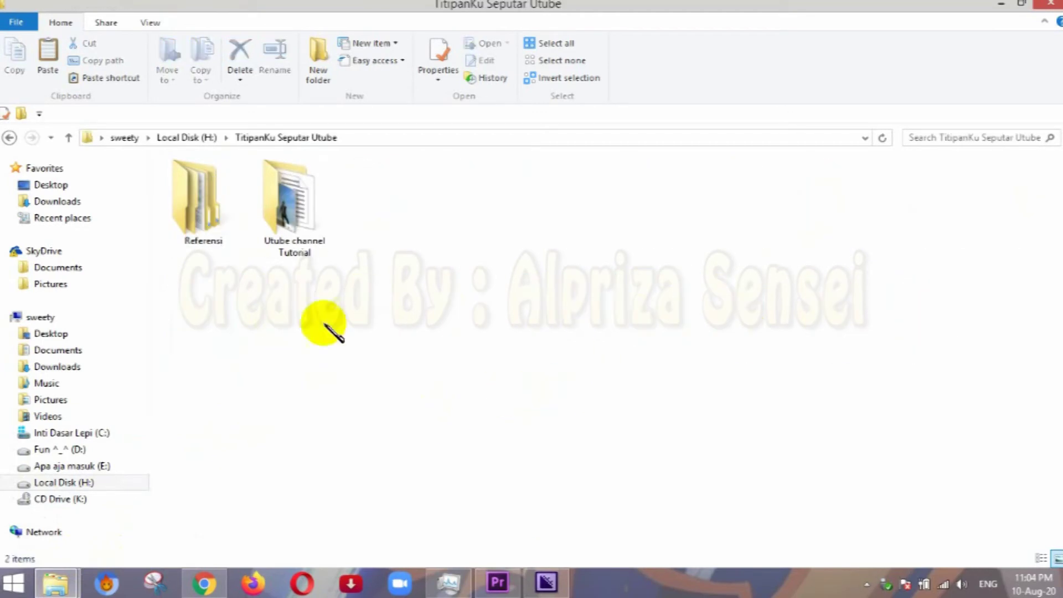
double_click(235, 213)
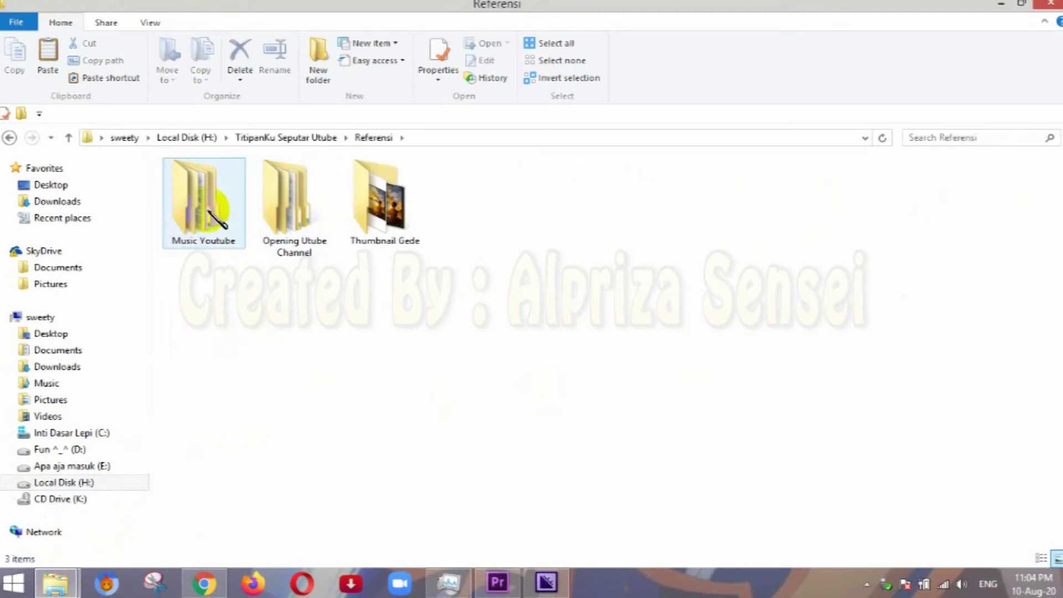
double_click(213, 216)
double_click(206, 185)
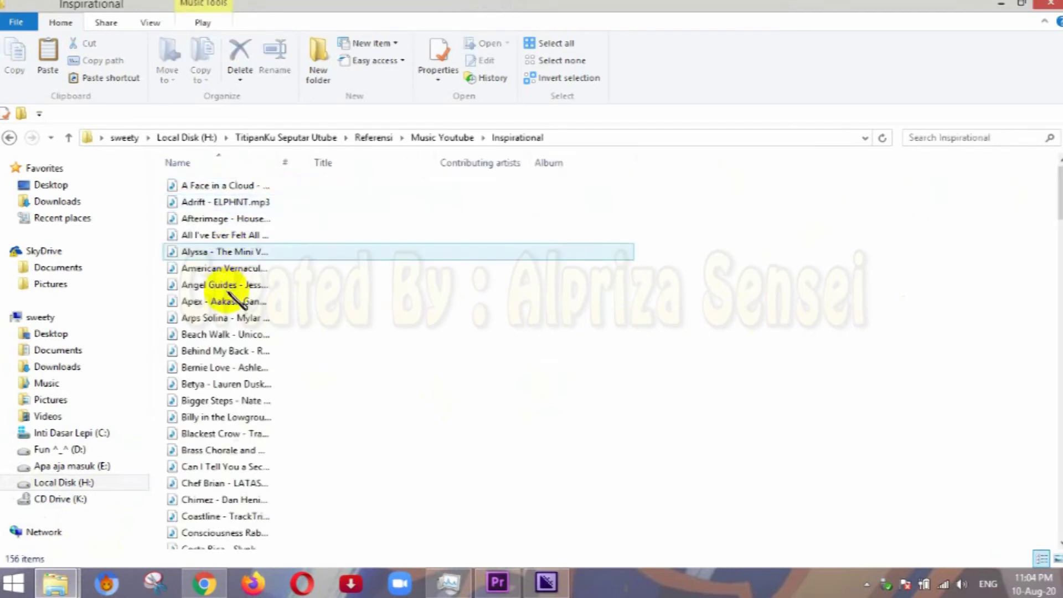
Step: Audition several tracks in the Inspirational folder, including Beach Walk, Behind My Back, Bigger Steps and Blackest Crow, and close the player
double_click(266, 268)
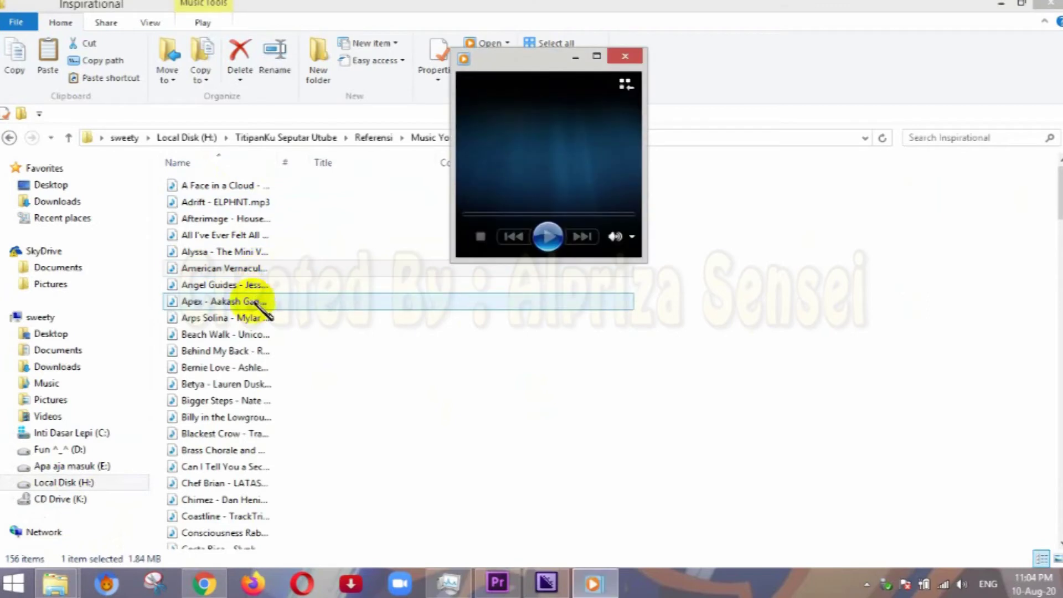
double_click(258, 352)
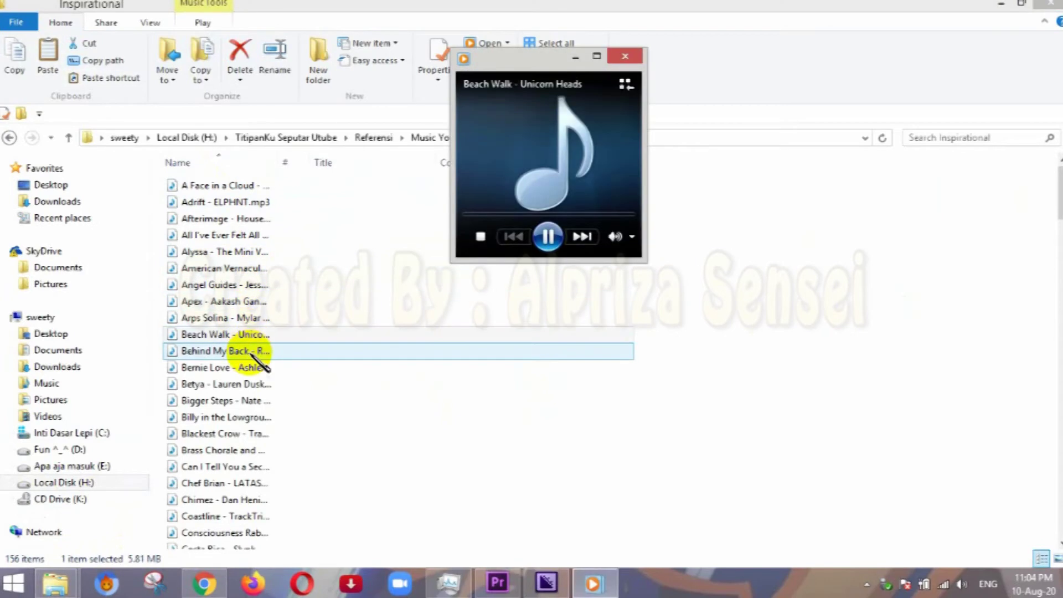
click(253, 384)
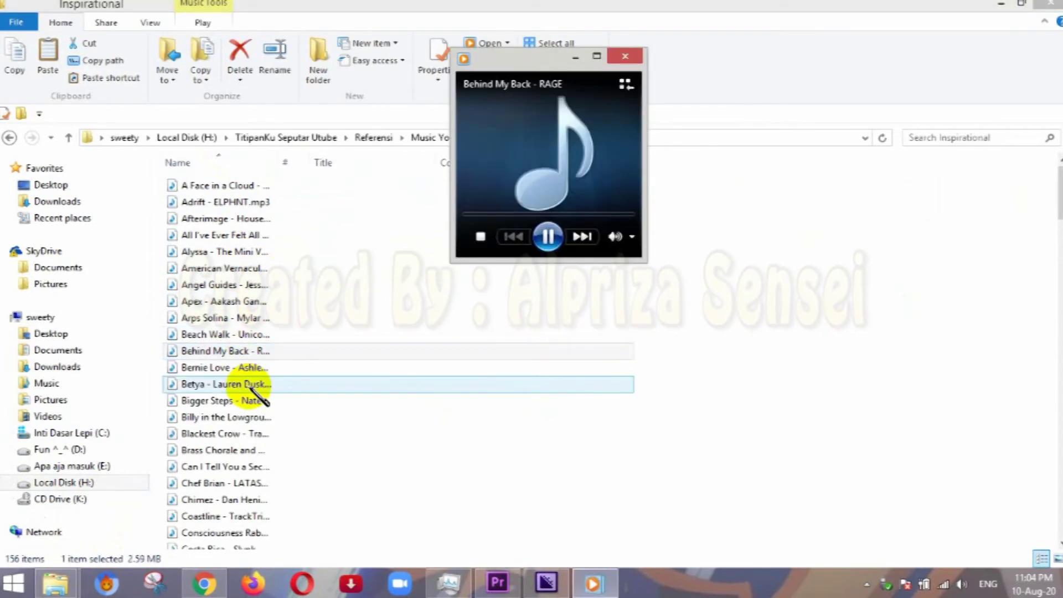
click(252, 401)
double_click(253, 400)
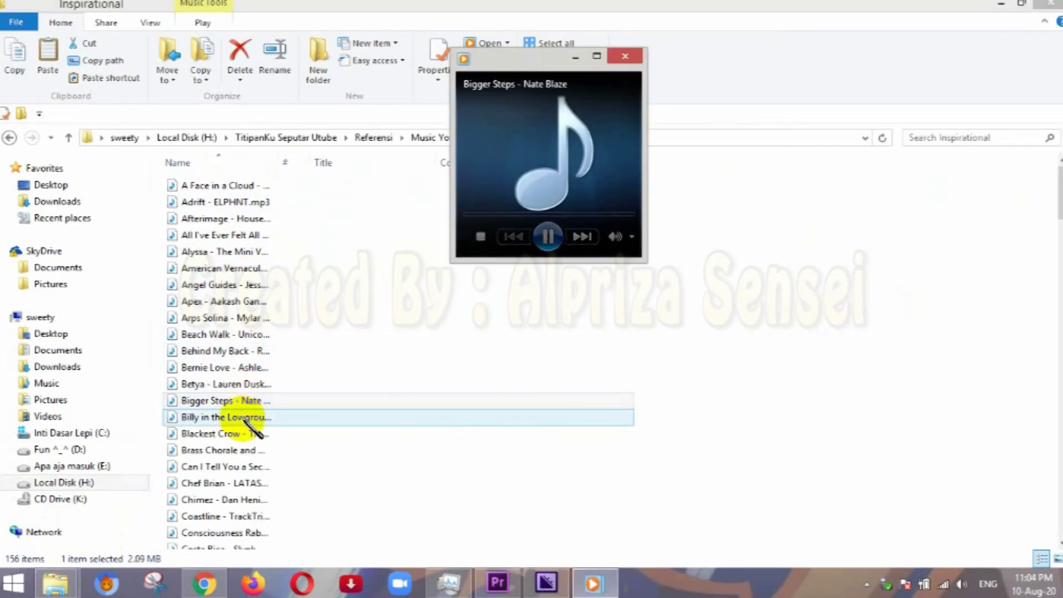
double_click(308, 434)
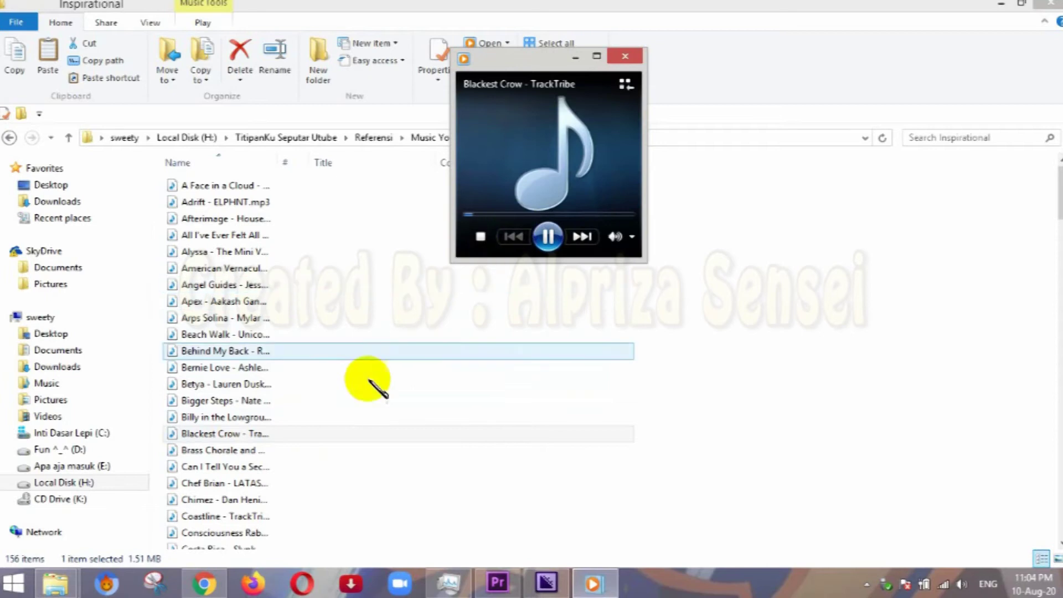
click(626, 56)
Step: Import Blackest Crow - TrackTribe.mp3 into the Premiere Pro project and play it in the Source monitor
drag(246, 369, 125, 502)
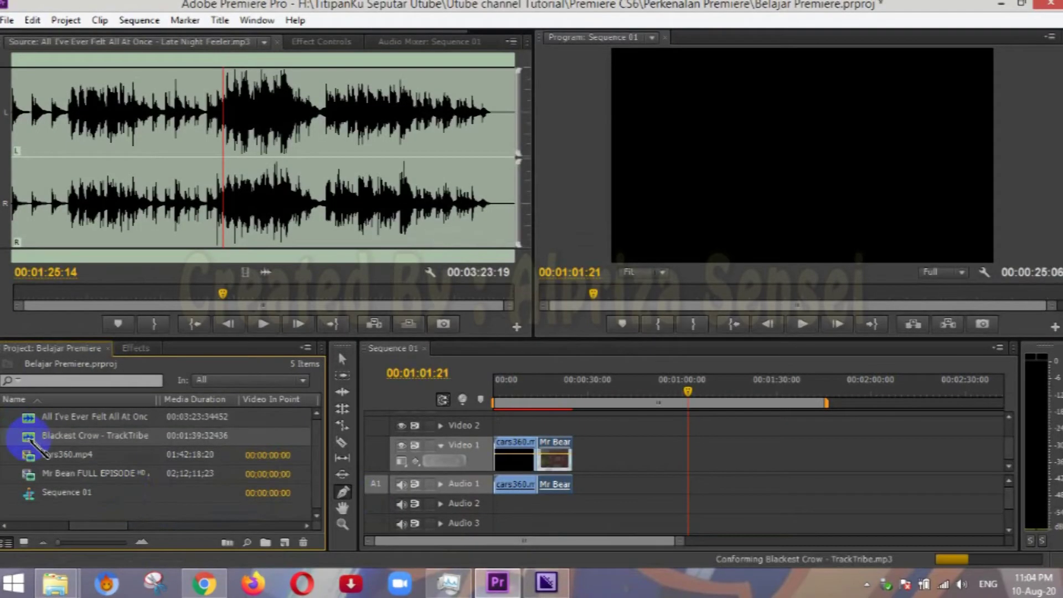
drag(30, 442, 202, 280)
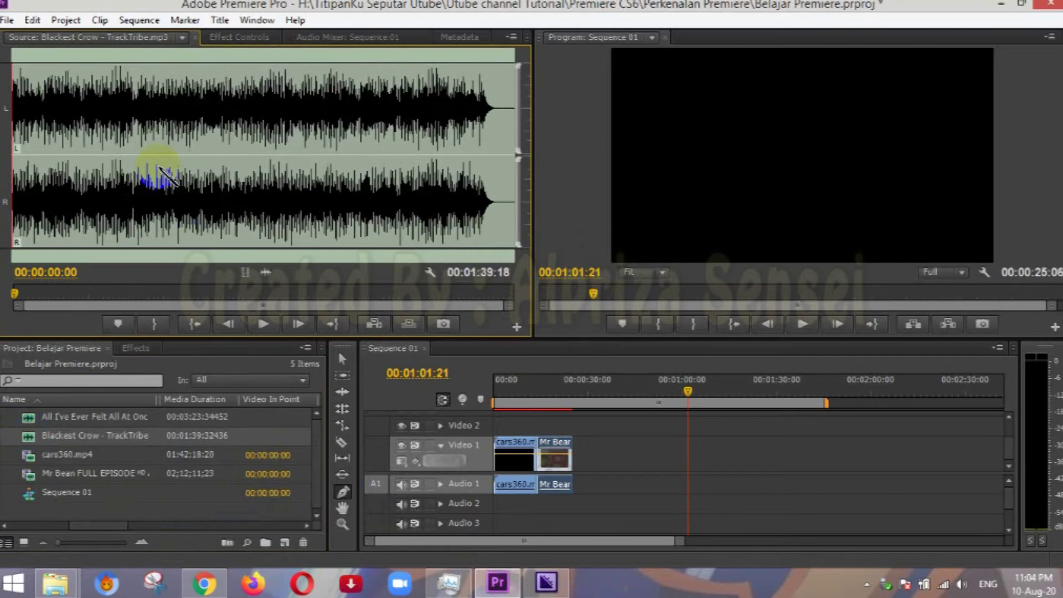
key(space)
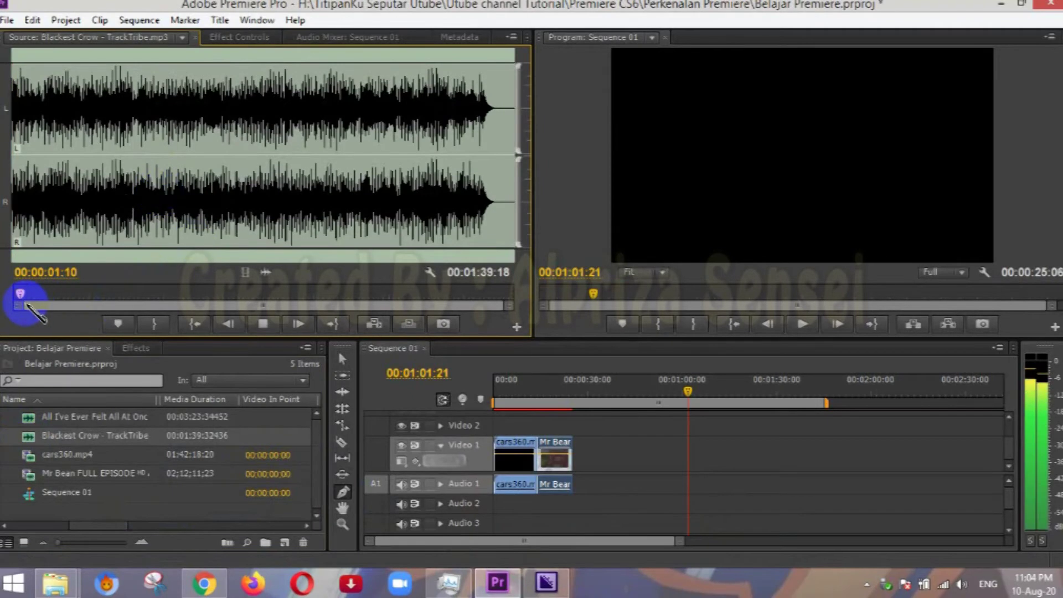
Step: Mark an In point at 00:00:00:00 of the Blackest Crow track and place the track on Audio 2 at the sequence start
drag(30, 294, 6, 308)
key(i)
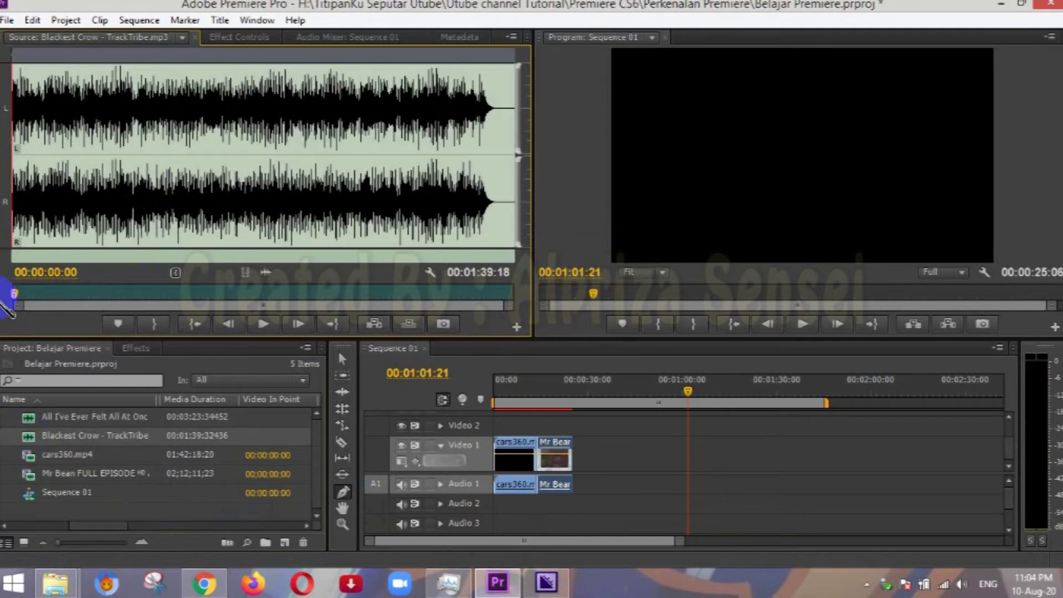
drag(353, 303, 528, 307)
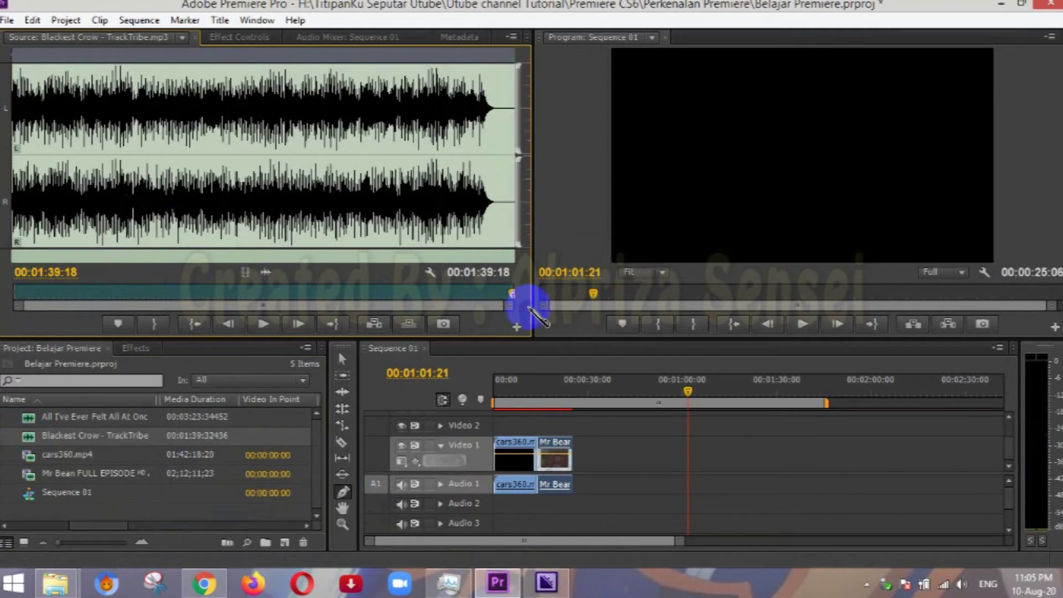
click(483, 294)
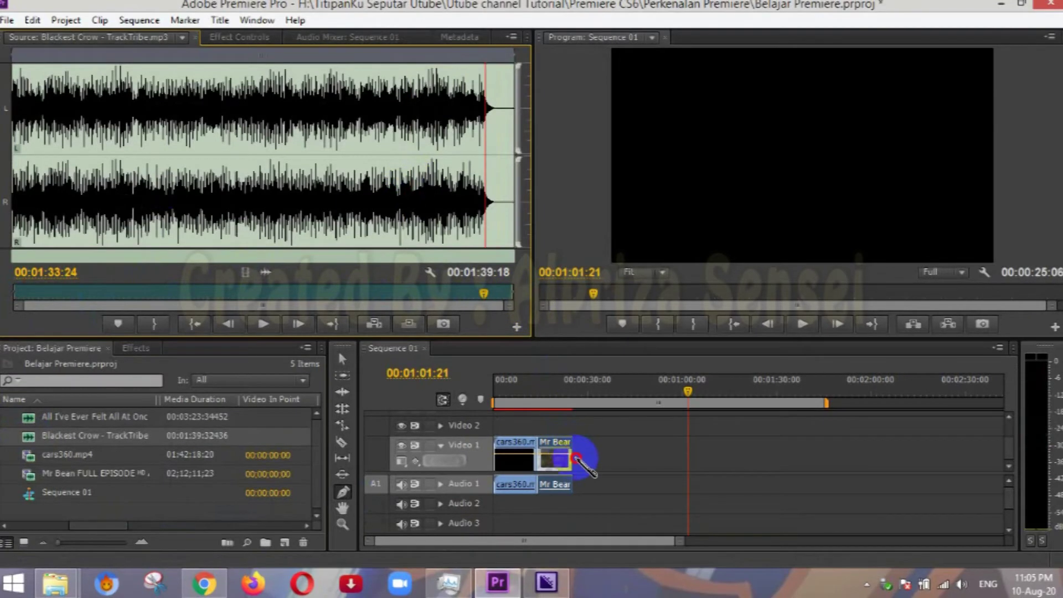
drag(401, 260, 495, 510)
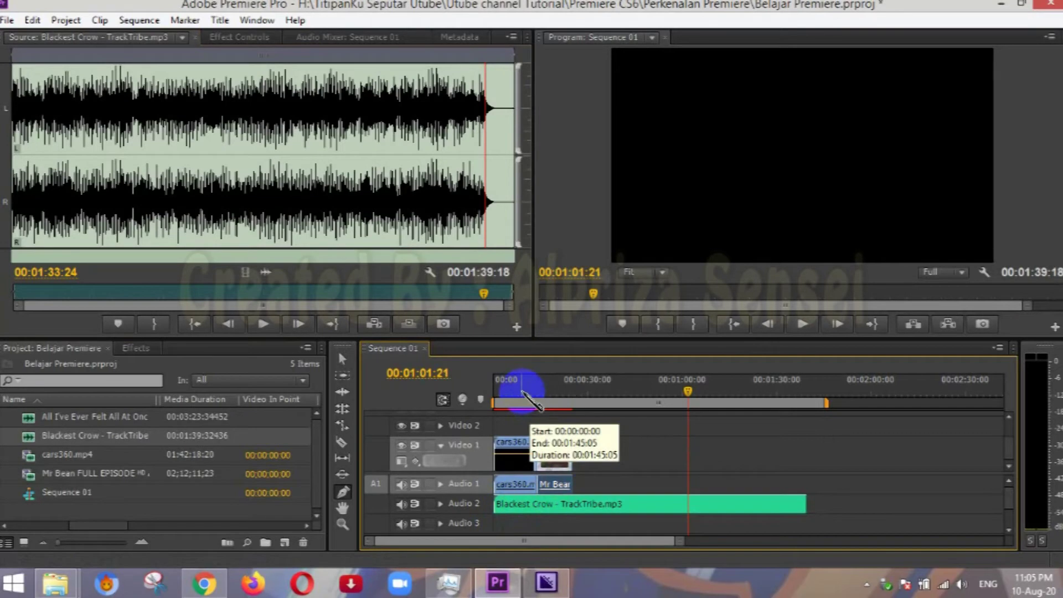
Step: Switch to the Selection tool and play the sequence with its new music from near the start
click(344, 359)
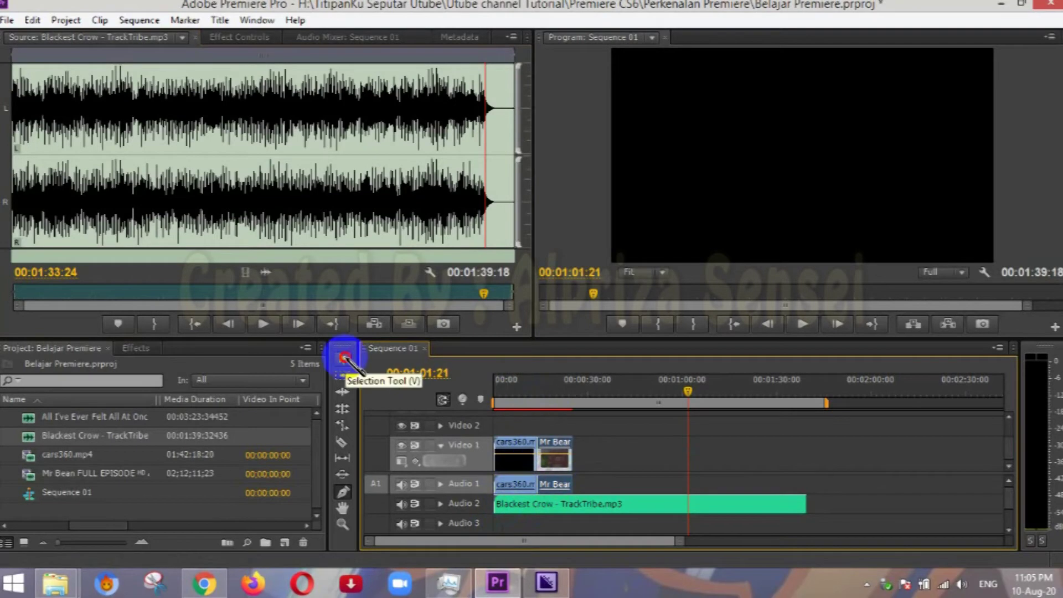
click(512, 382)
key(space)
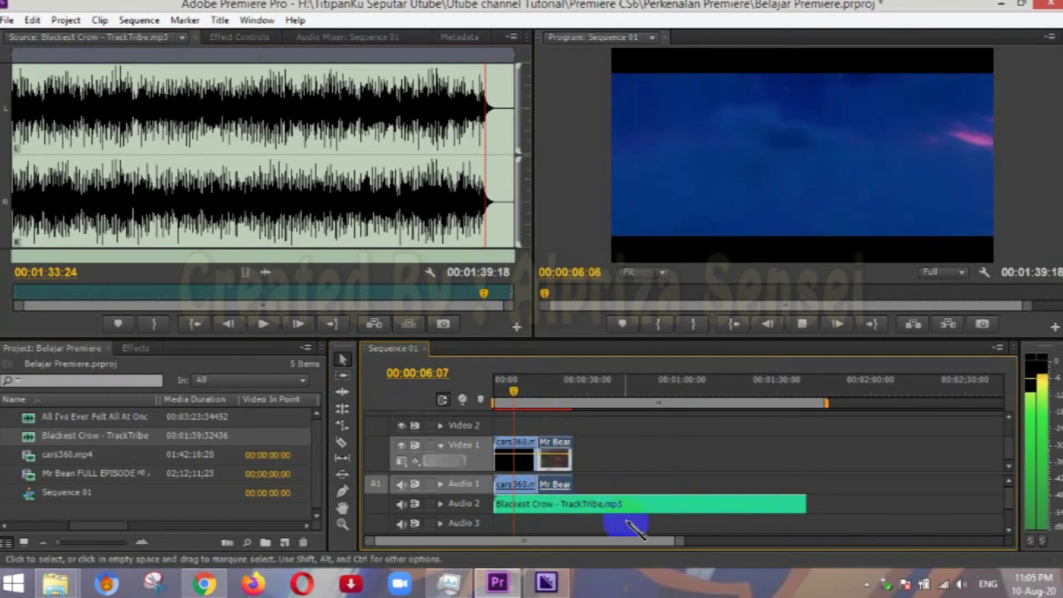
Step: Stop playback and expand the Audio 1 and Audio 2 tracks in the timeline to show their waveforms and volume lines
drag(680, 540, 608, 540)
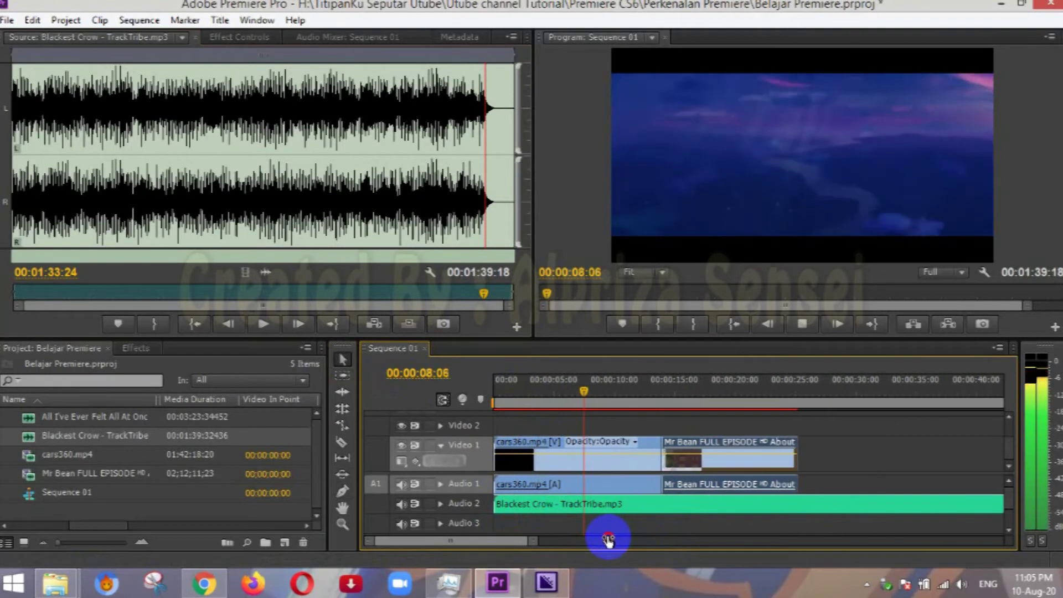
click(579, 476)
right_click(544, 506)
click(441, 503)
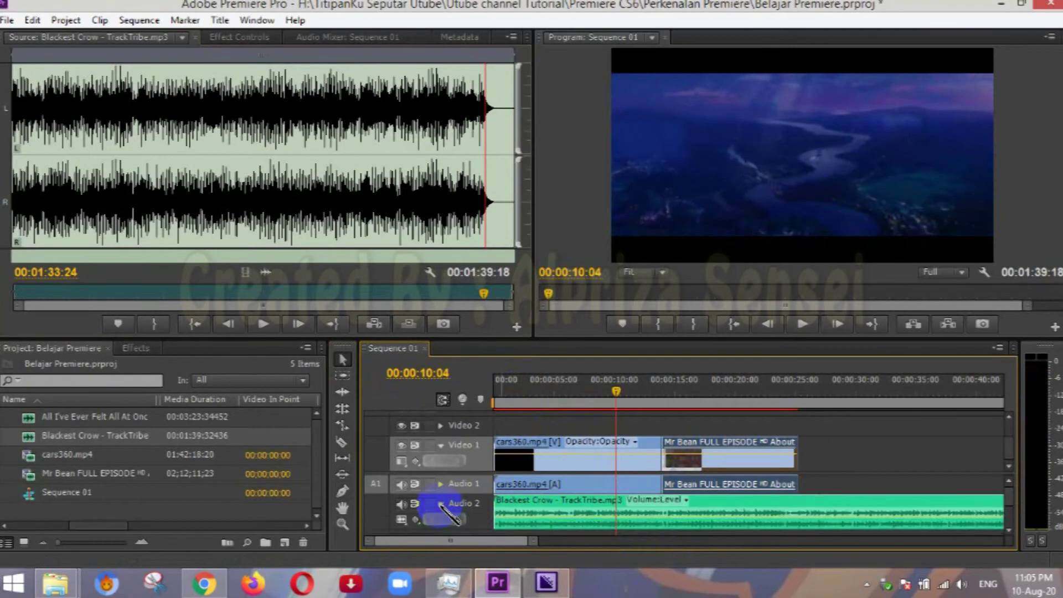
click(461, 486)
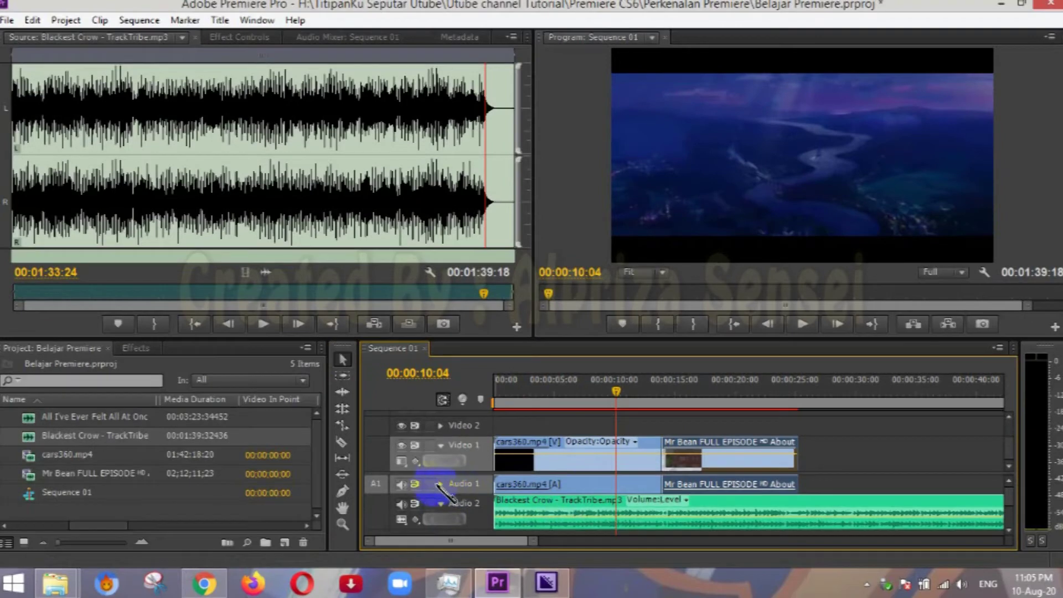
click(439, 484)
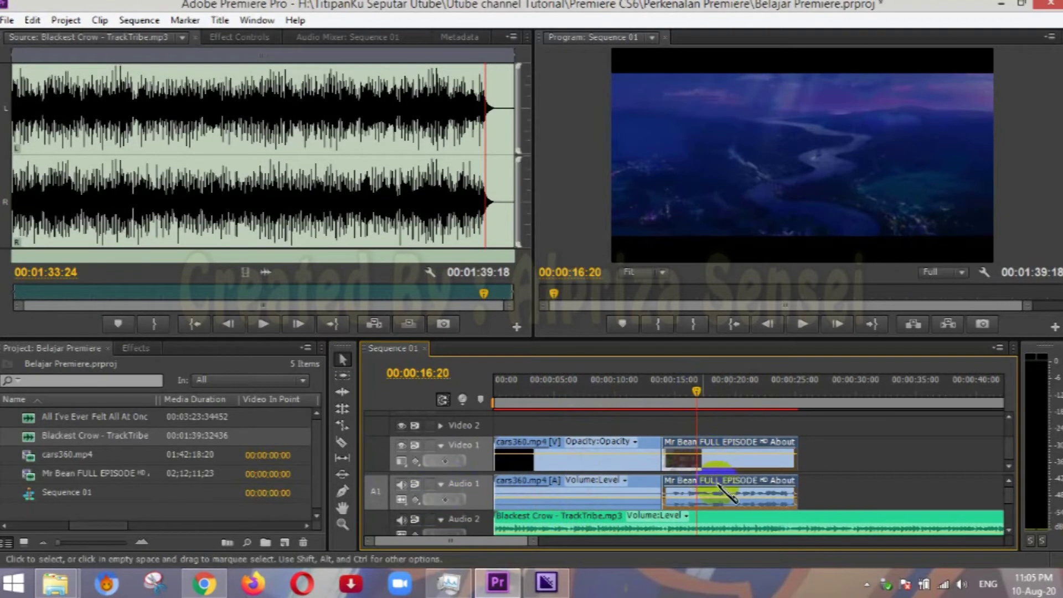
Step: Trim the end of the Mr Bean clip back to about 18 seconds and play the sequence across the shortened clip
drag(790, 444, 716, 445)
click(687, 397)
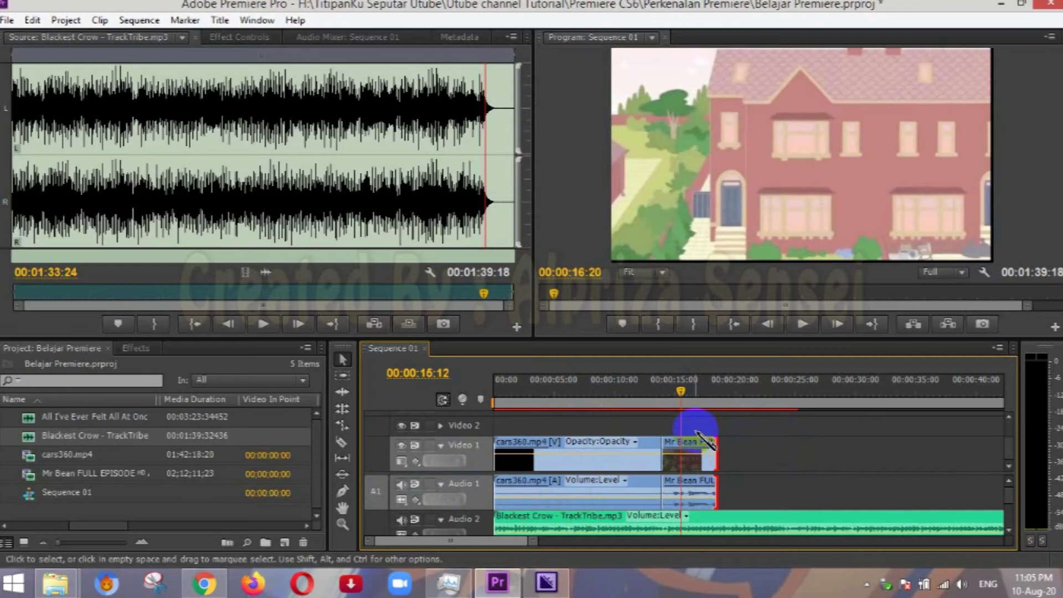
key(space)
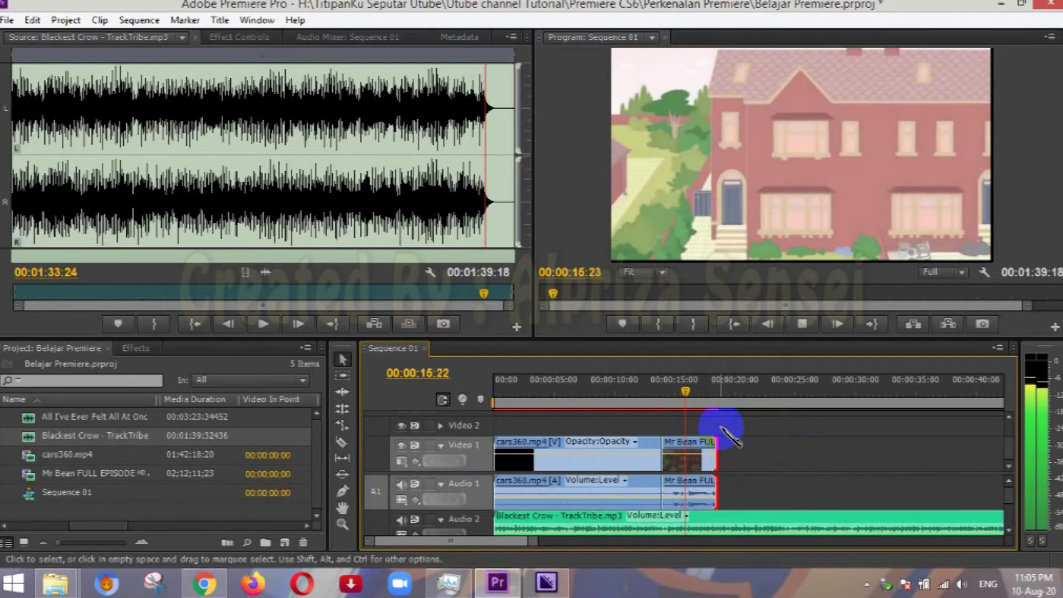
Step: Use the Rate Stretch tool to shorten the Mr Bean clip to end at 00:00:16:11 and play back the sped-up clip
click(582, 439)
click(342, 426)
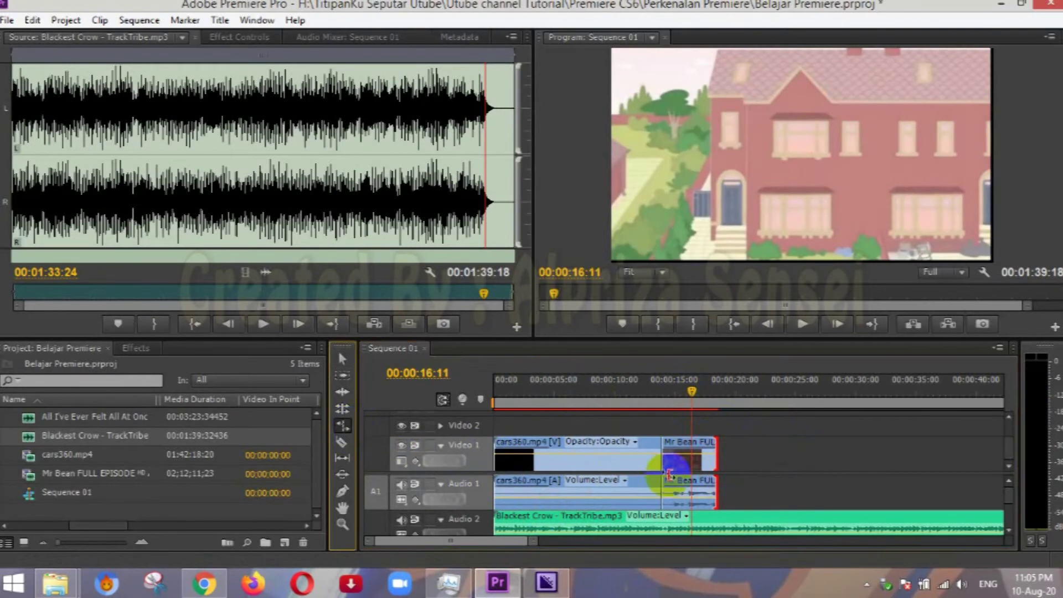
drag(718, 450, 690, 450)
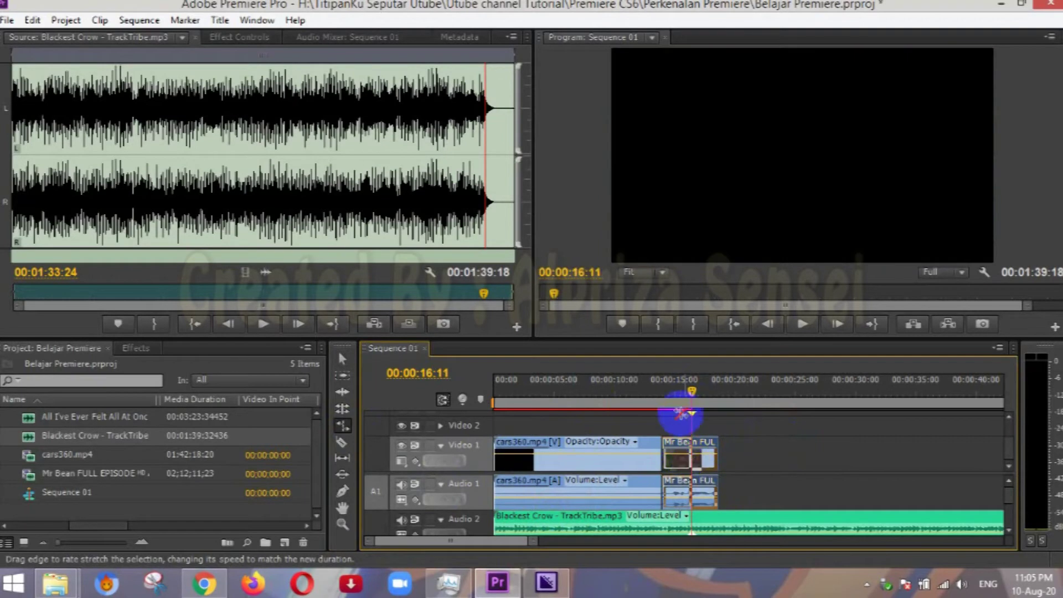
click(677, 394)
key(space)
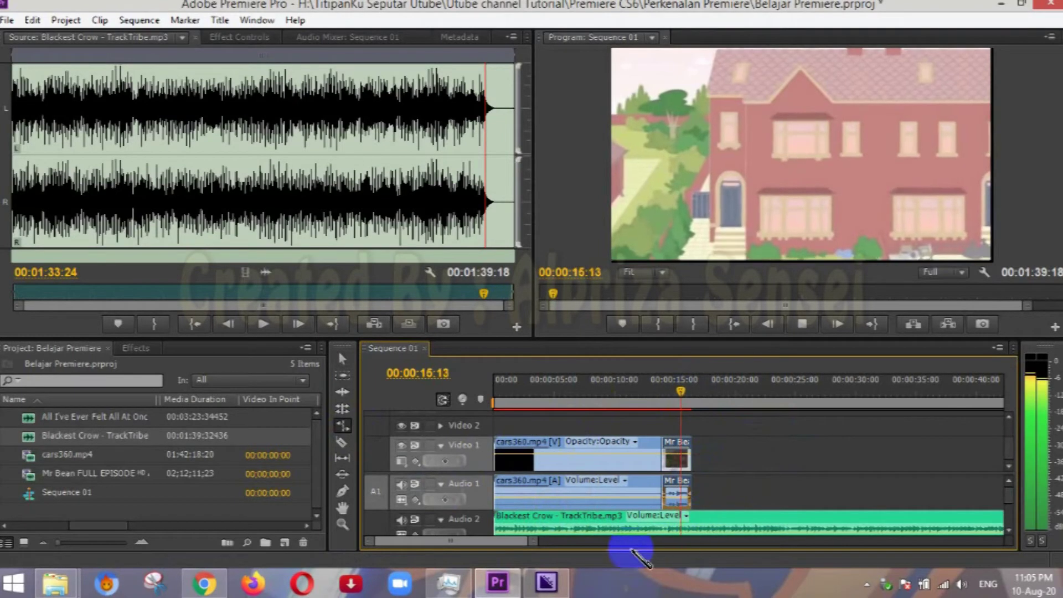
key(space)
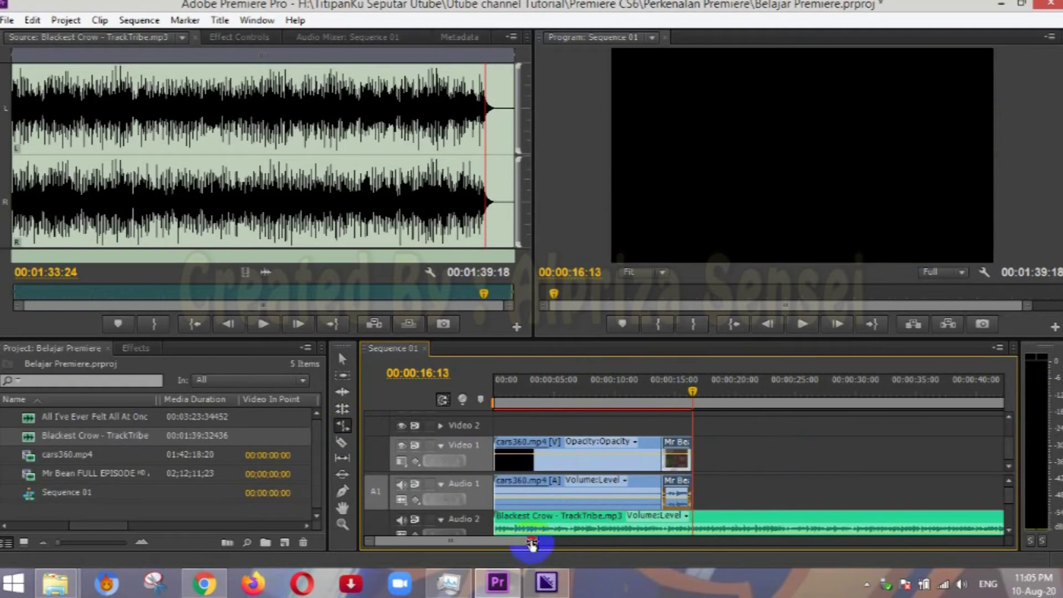
Step: Play the cars360.mp4 section from 00:00:05:04 to check how the clip audio and background music sound together
key(=)
key(=)
key(=)
drag(403, 541, 393, 542)
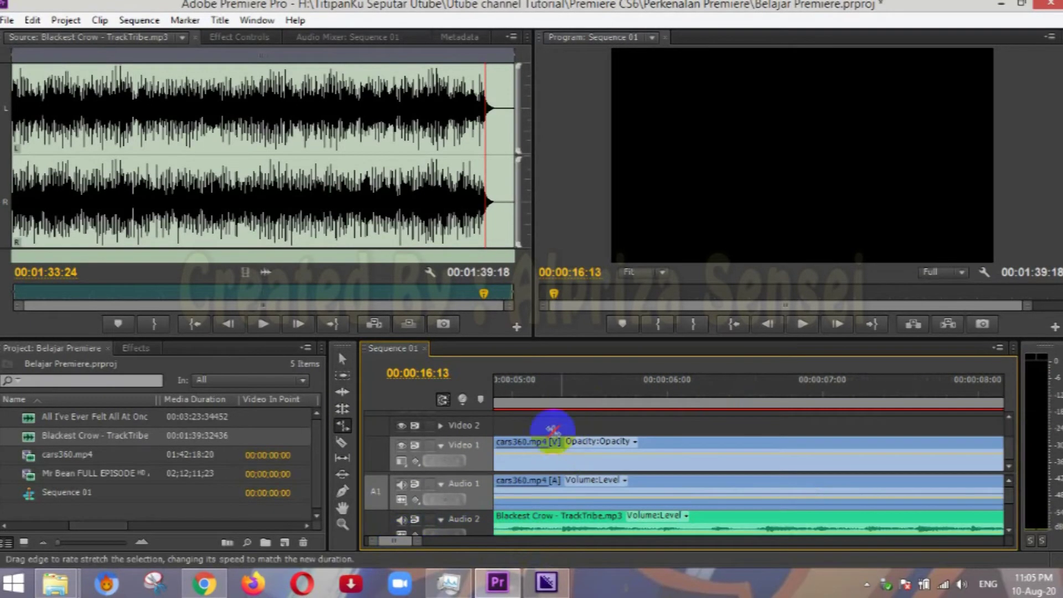
click(536, 393)
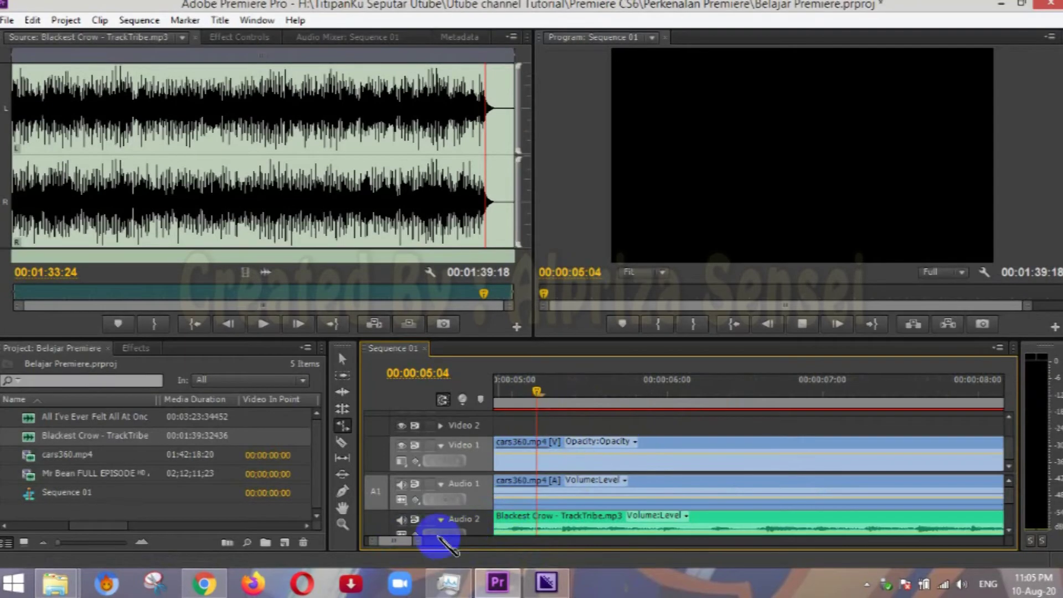
key(space)
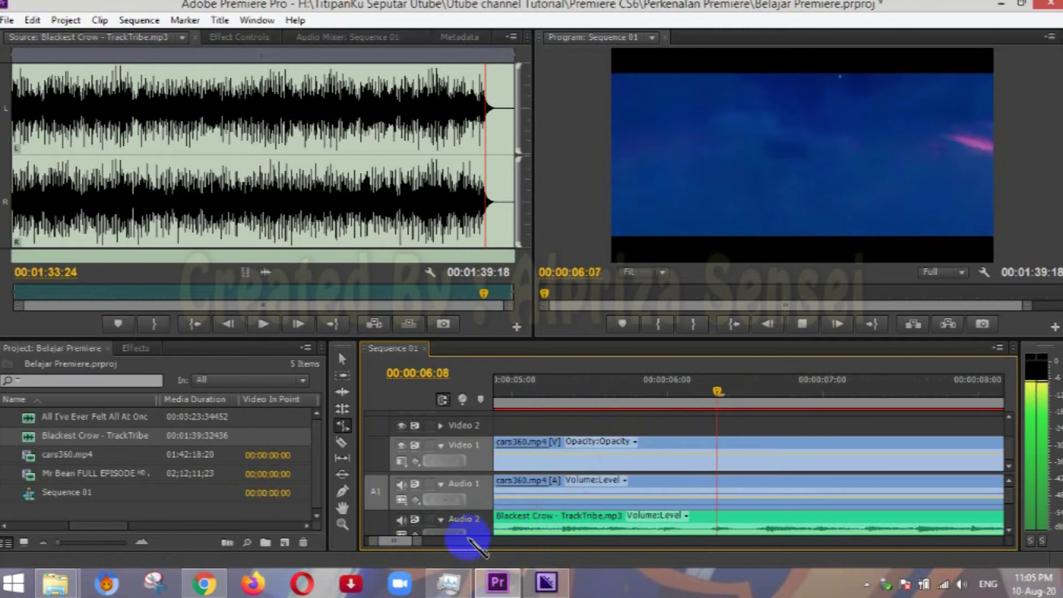
click(715, 477)
right_click(415, 523)
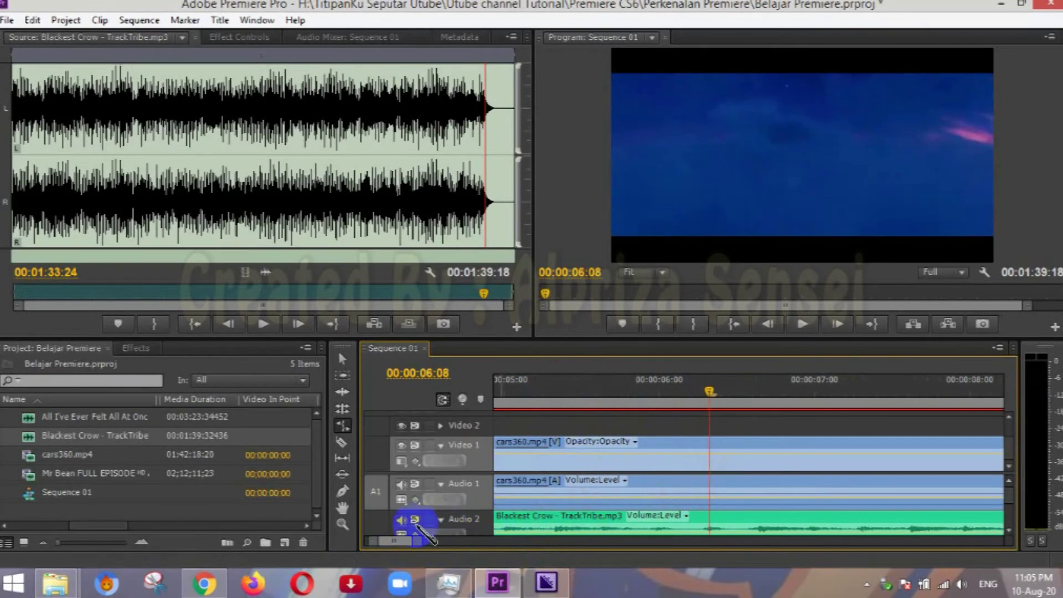
click(930, 501)
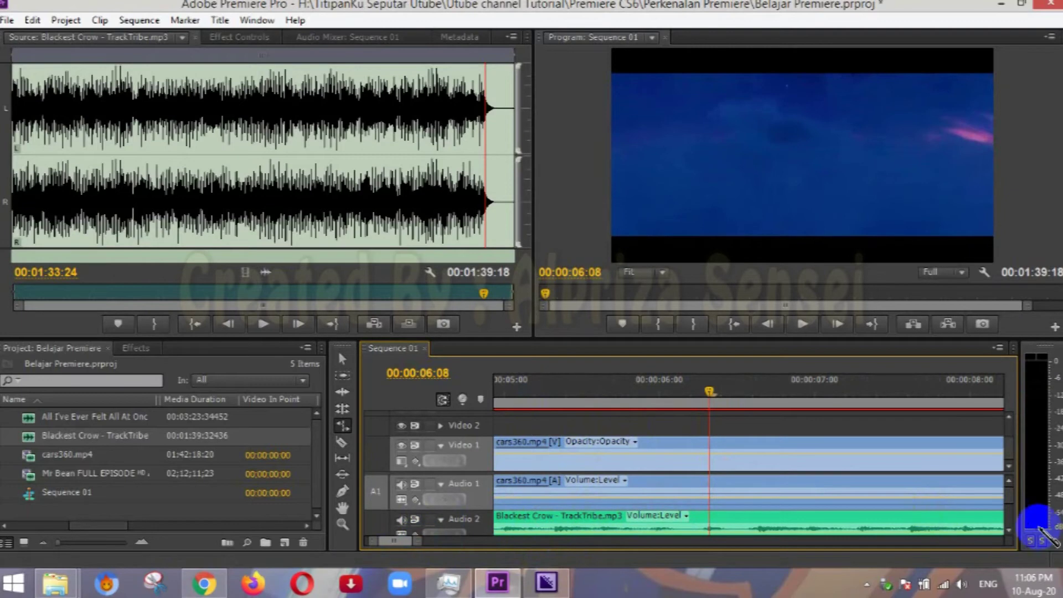
Step: With the Selection tool, lower the volume line of Blackest Crow on Audio 2 and play the sequence to hear it
click(1009, 530)
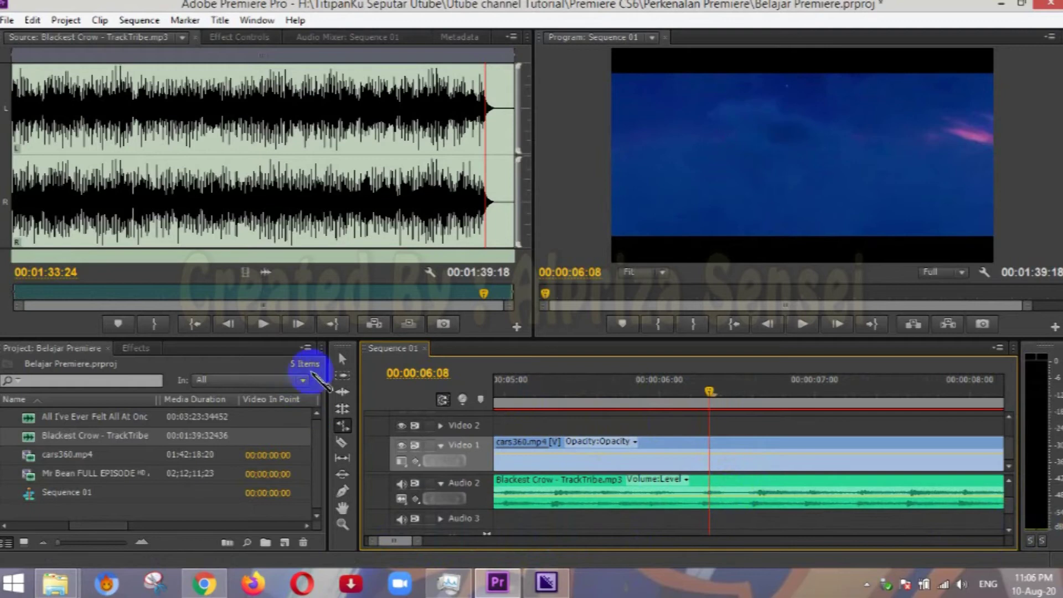
click(342, 359)
click(642, 497)
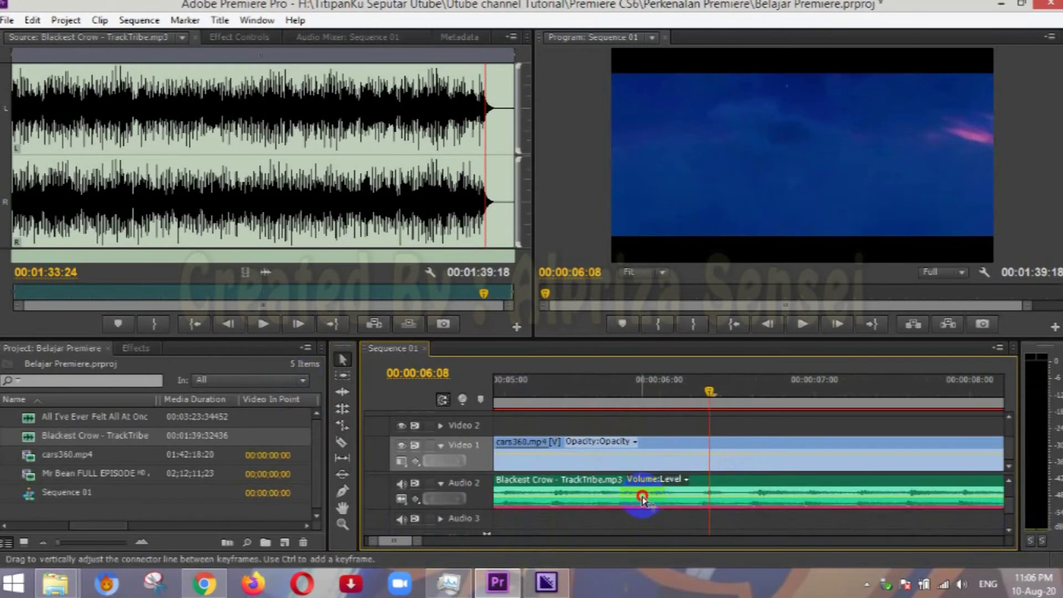
drag(642, 498, 646, 504)
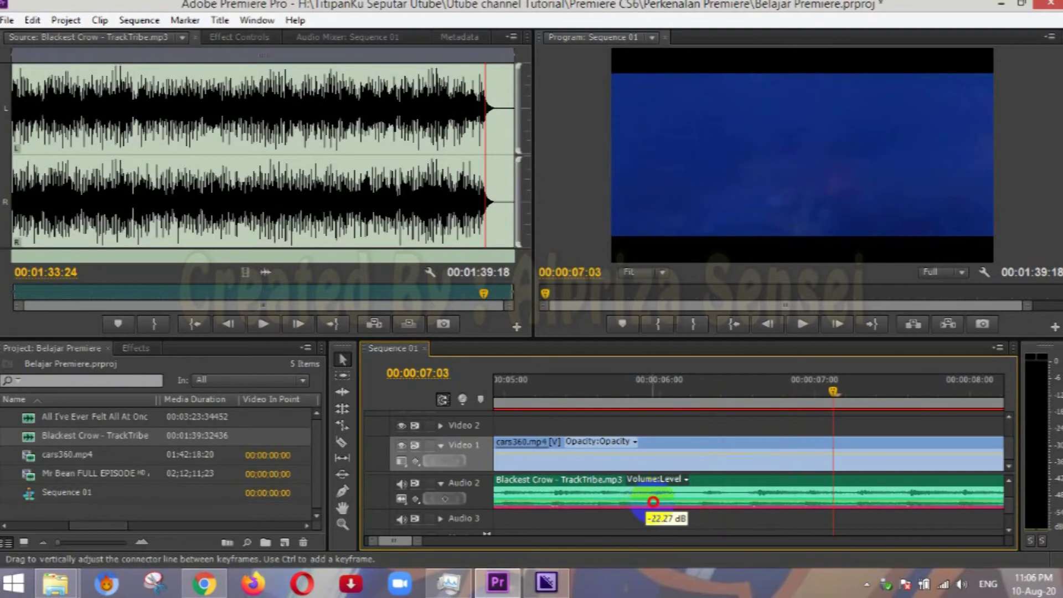
drag(655, 503, 647, 501)
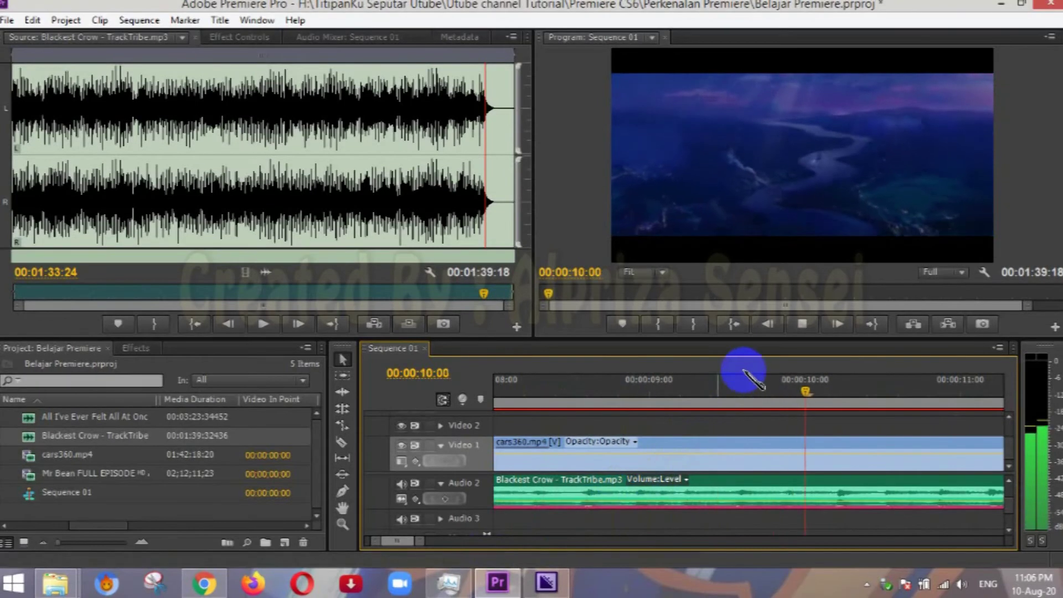
key(space)
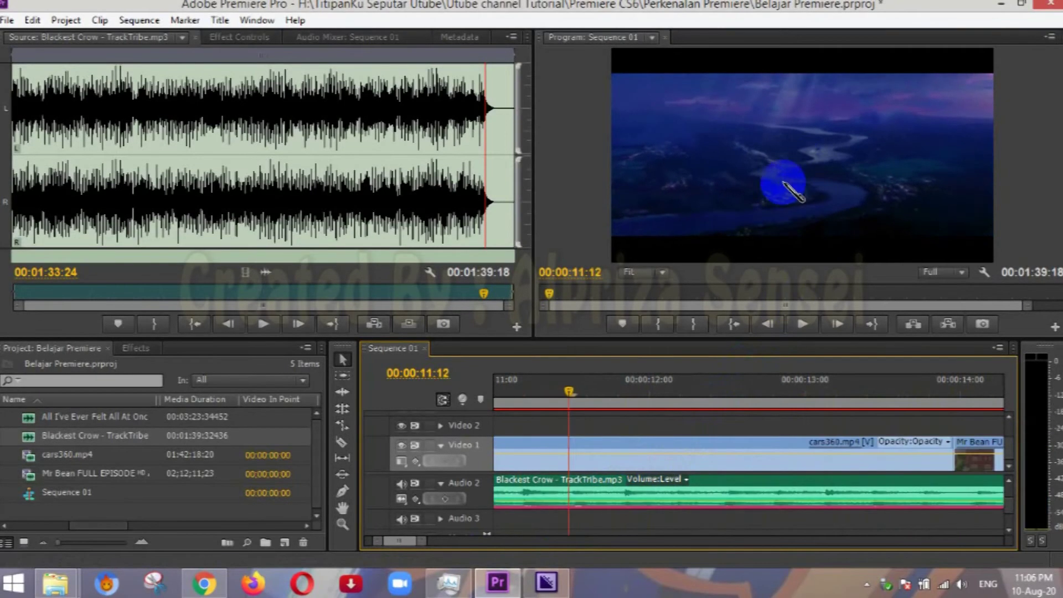
Step: Collapse the Audio 2 and Video 1 tracks and fit more of the sequence in the timeline
click(765, 465)
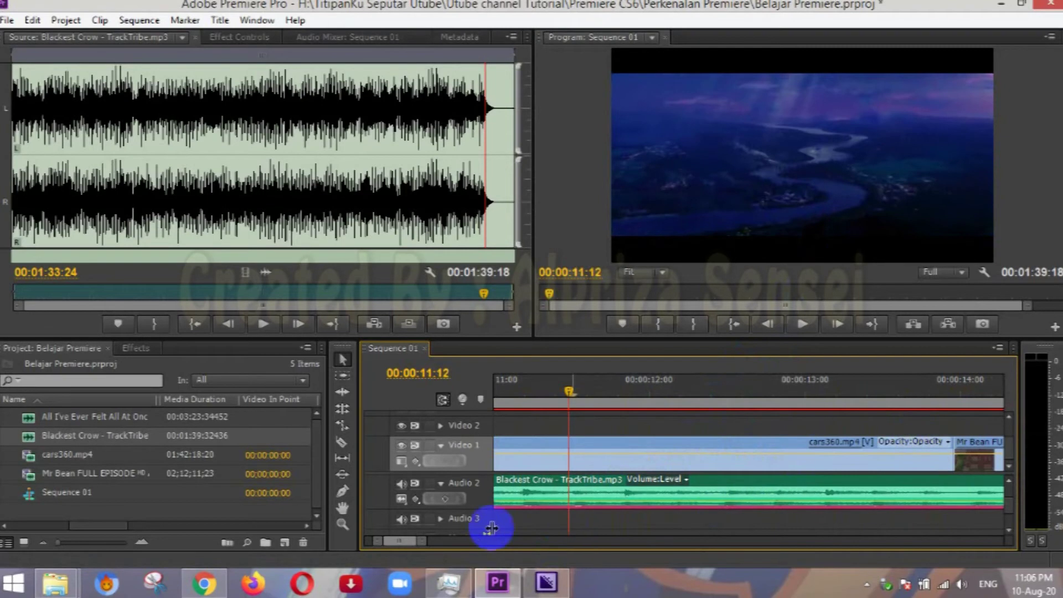
click(588, 493)
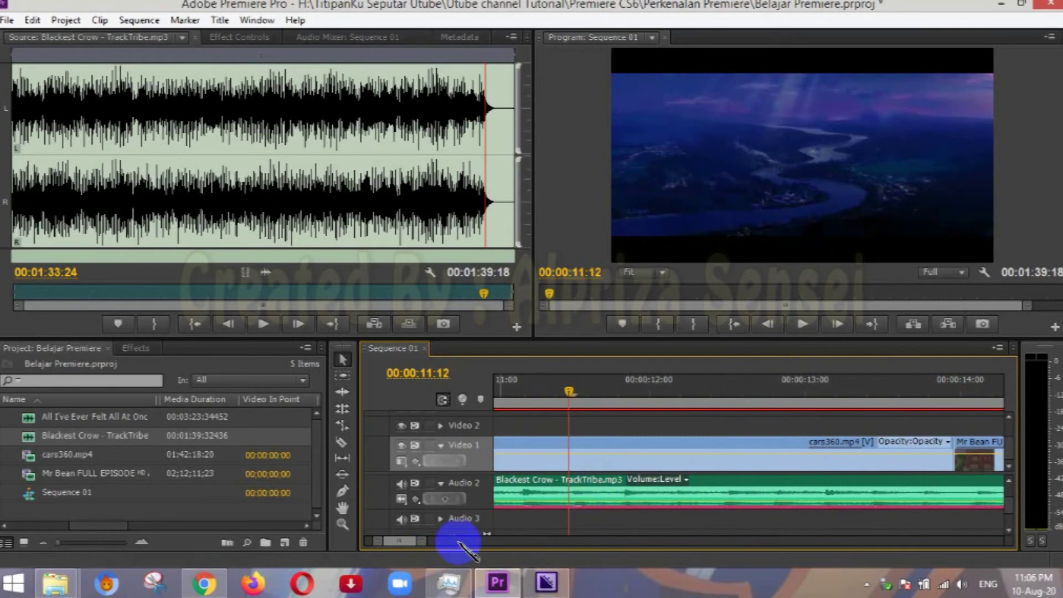
scroll(1018, 488, up, 2)
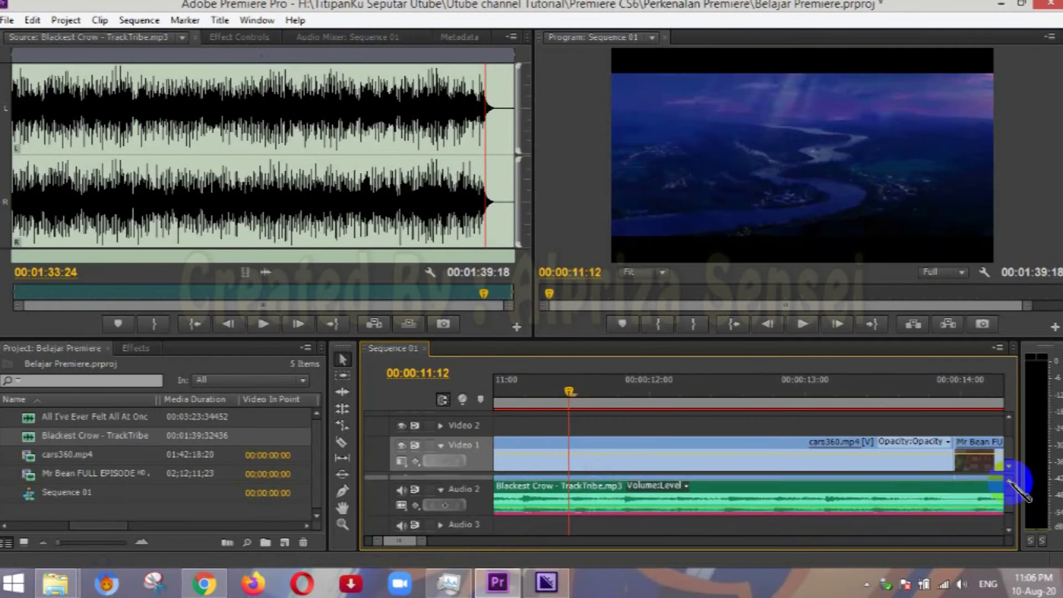
click(440, 501)
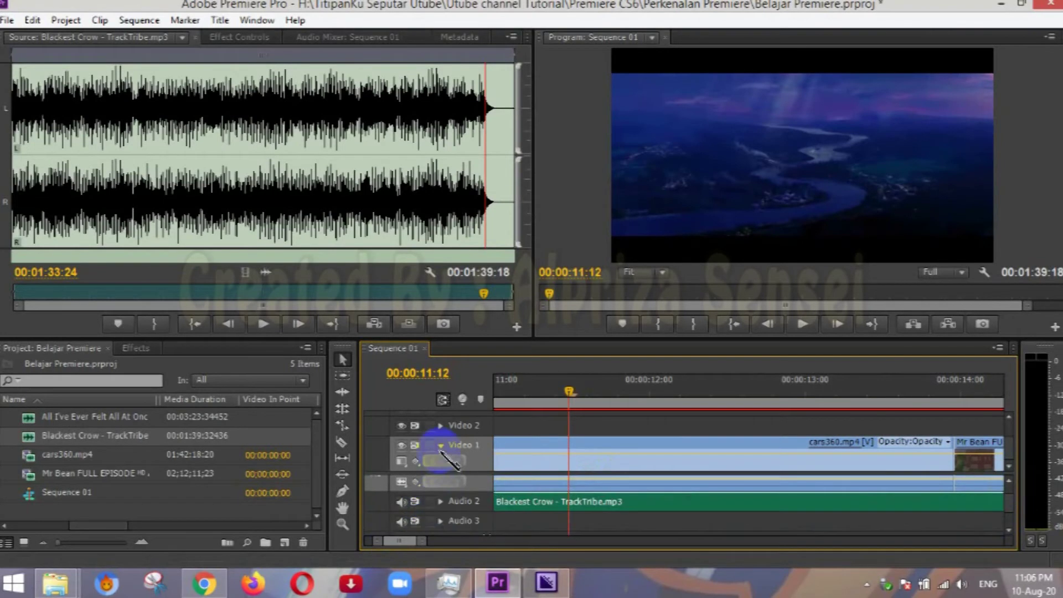
click(440, 446)
drag(423, 545, 568, 543)
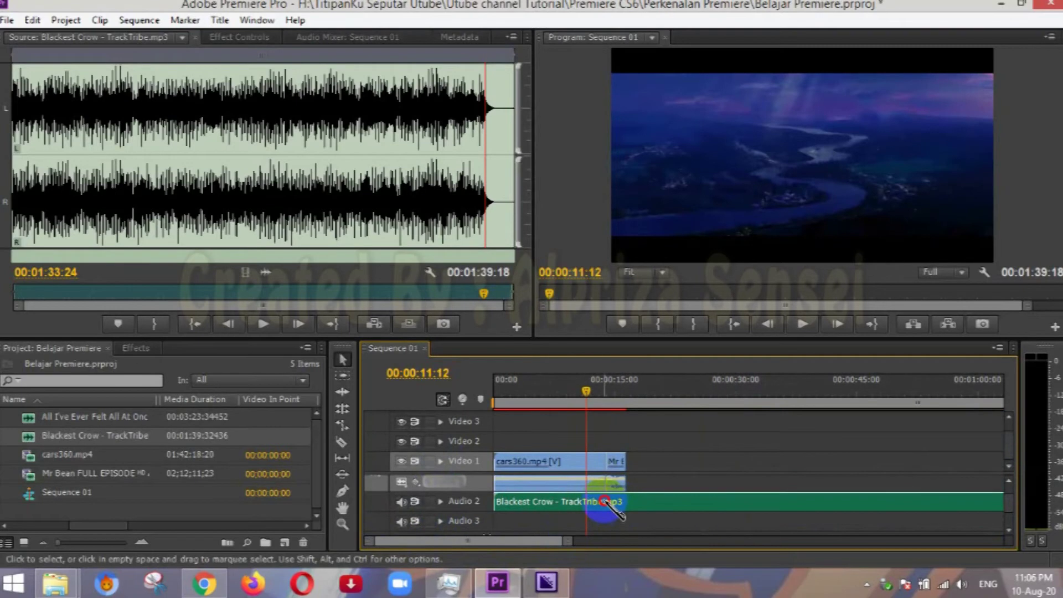
Step: Move Blackest Crow from Audio 2 onto Audio 1 over the clips' audio and set the playhead to 00:00:04:10
drag(605, 496, 606, 491)
click(532, 389)
click(535, 464)
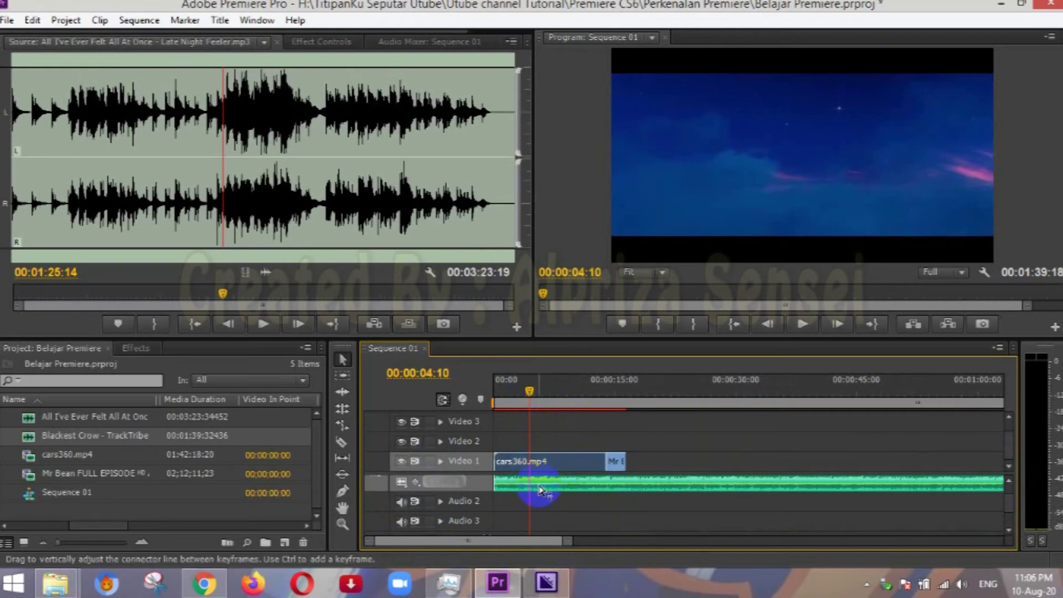
Step: Adjust the volume line of Blackest Crow on Audio 1, lowering it to -∞ dB and raising it again
click(541, 487)
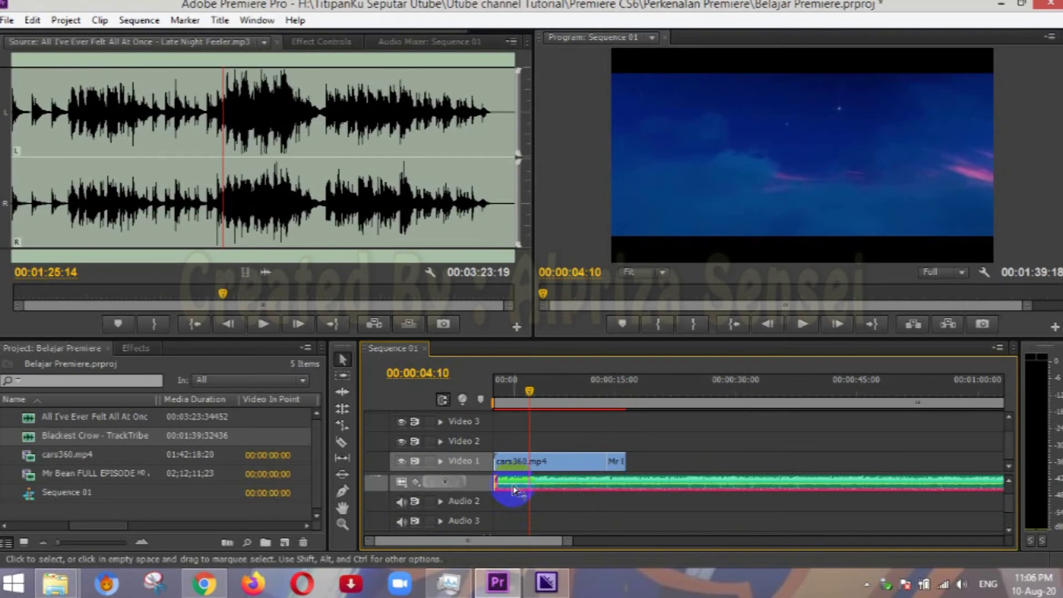
scroll(1009, 481, up, 3)
click(507, 503)
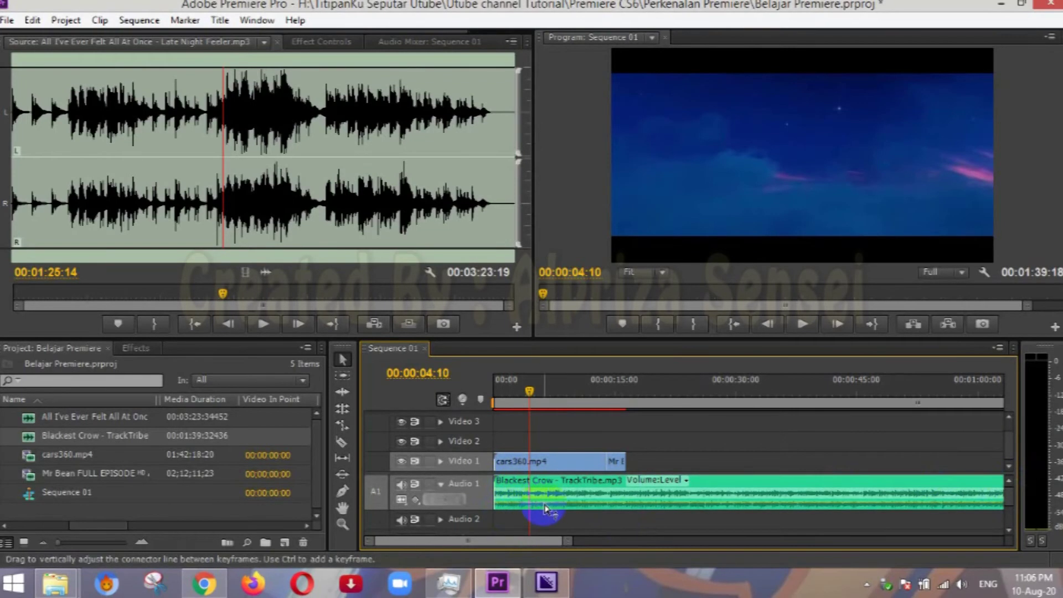
mouse_move(545, 505)
mouse_down()
mouse_move(546, 489)
mouse_move(547, 505)
mouse_up()
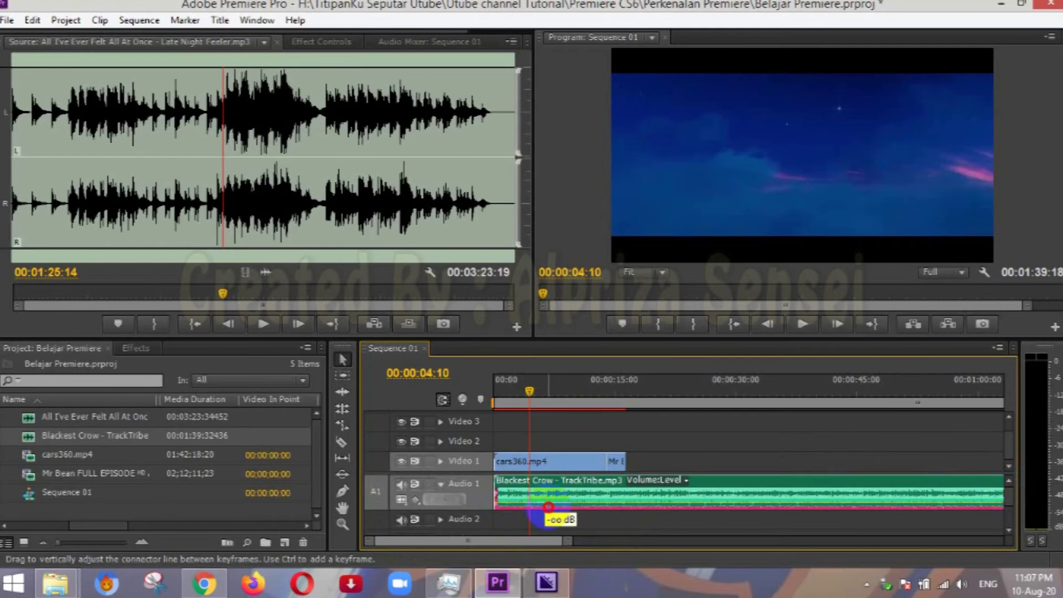
drag(550, 503, 550, 502)
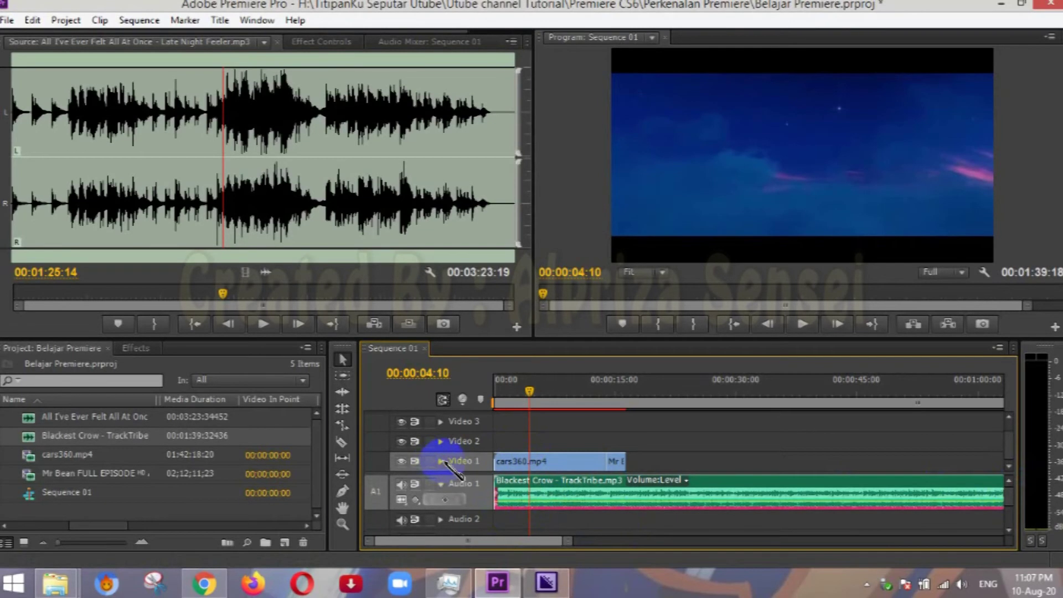
Step: Expand Video 1 and try the opacity line of cars360.mp4, lowering it to 0 and raising it back to full
click(442, 462)
click(563, 459)
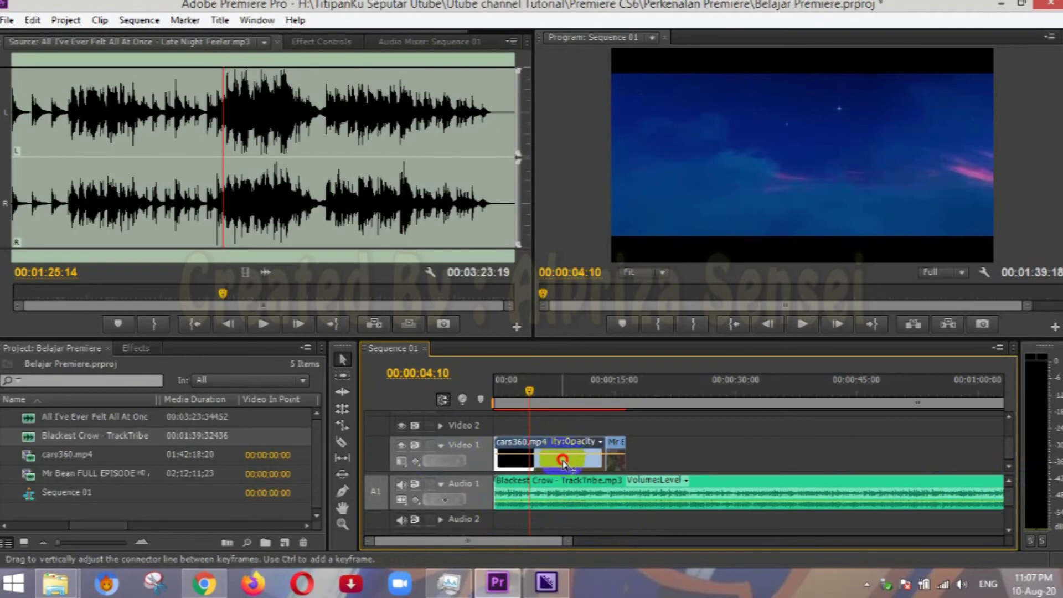
drag(563, 461, 564, 465)
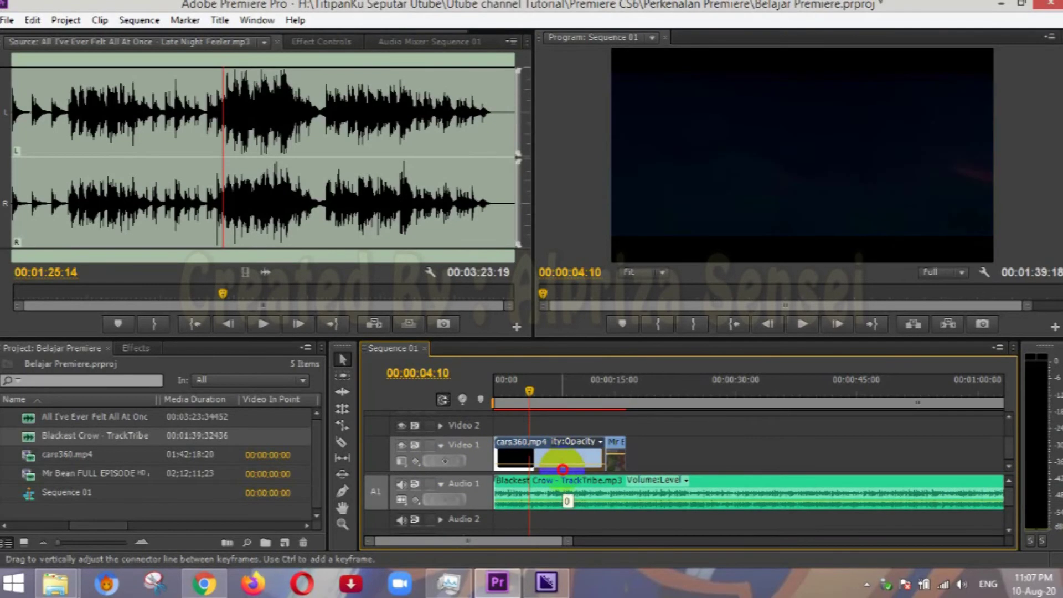
drag(563, 470, 559, 442)
click(574, 459)
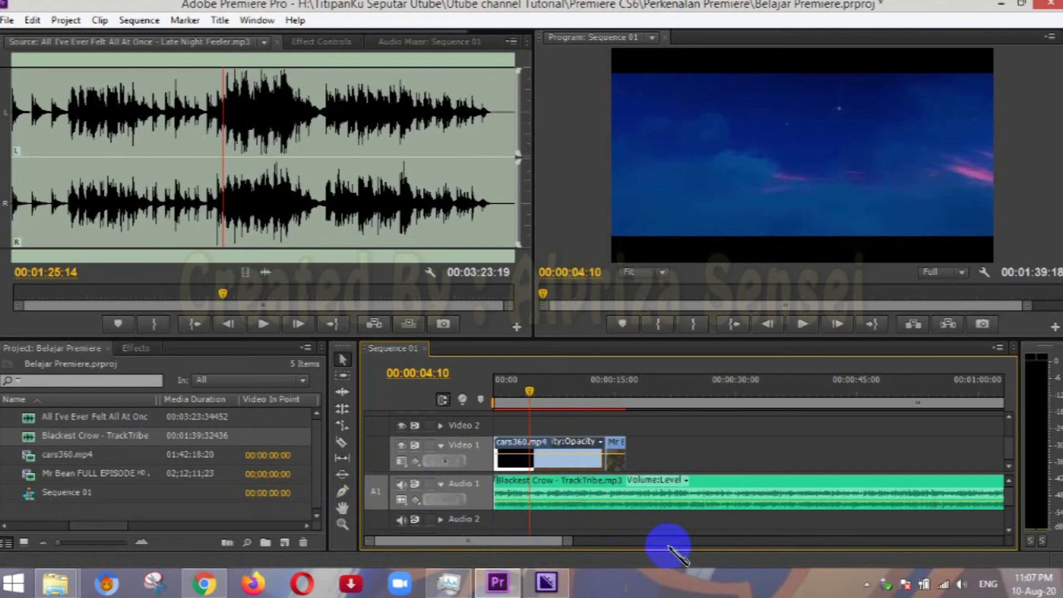
Step: Delete both clips from Video 1, then select Blackest Crow on Audio 1 and play the remaining music
drag(657, 445, 490, 468)
key(Delete)
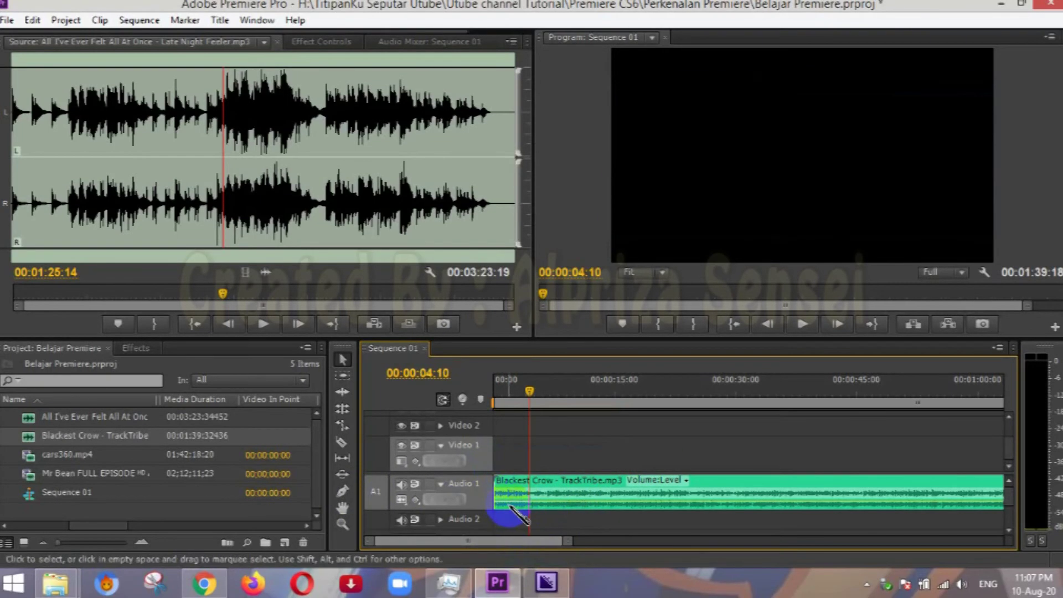
drag(510, 505, 514, 498)
key(space)
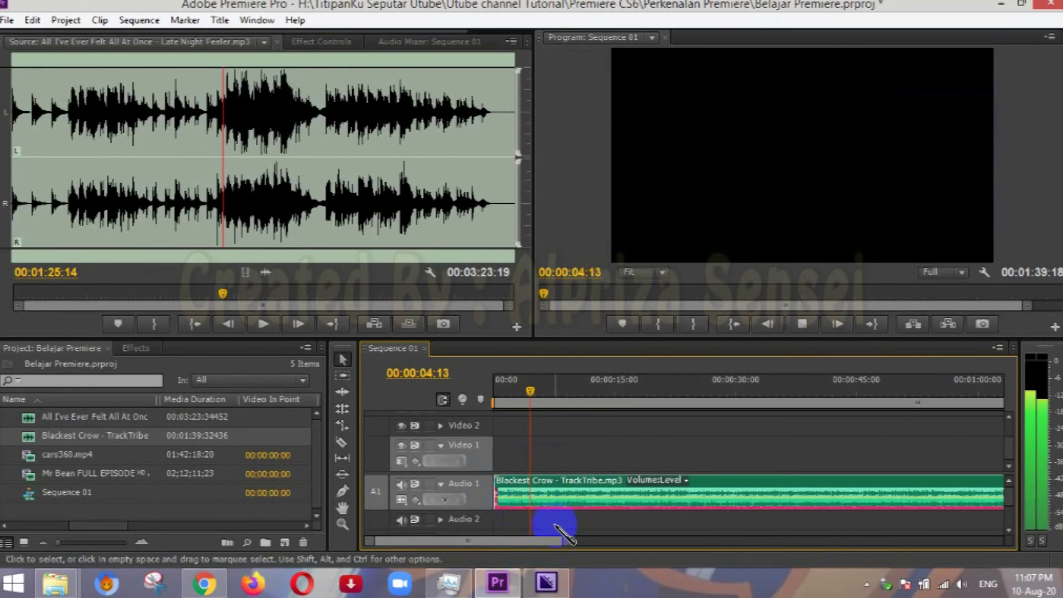
Step: Add two volume keyframes near the start of Blackest Crow with the Pen tool, one at 00:00:02:23, and pull the first down for a fade-in
drag(517, 388, 494, 413)
key(space)
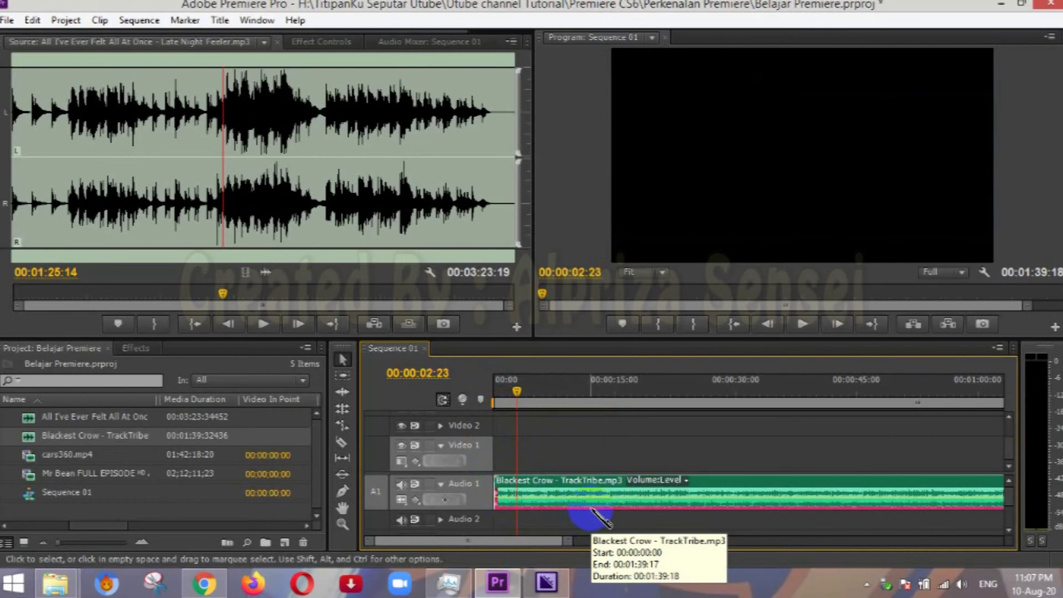
click(341, 493)
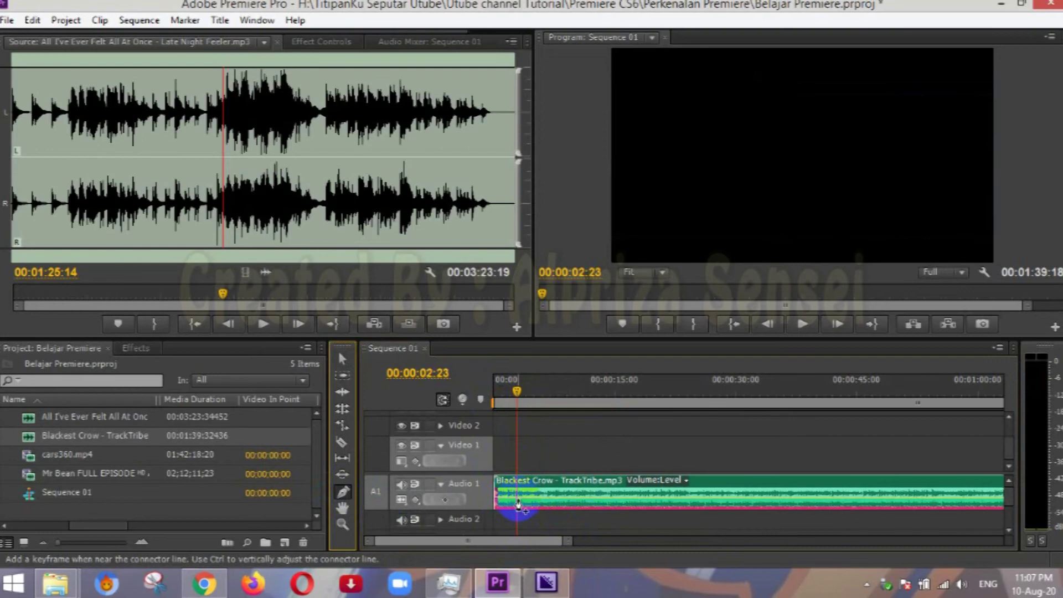
click(518, 501)
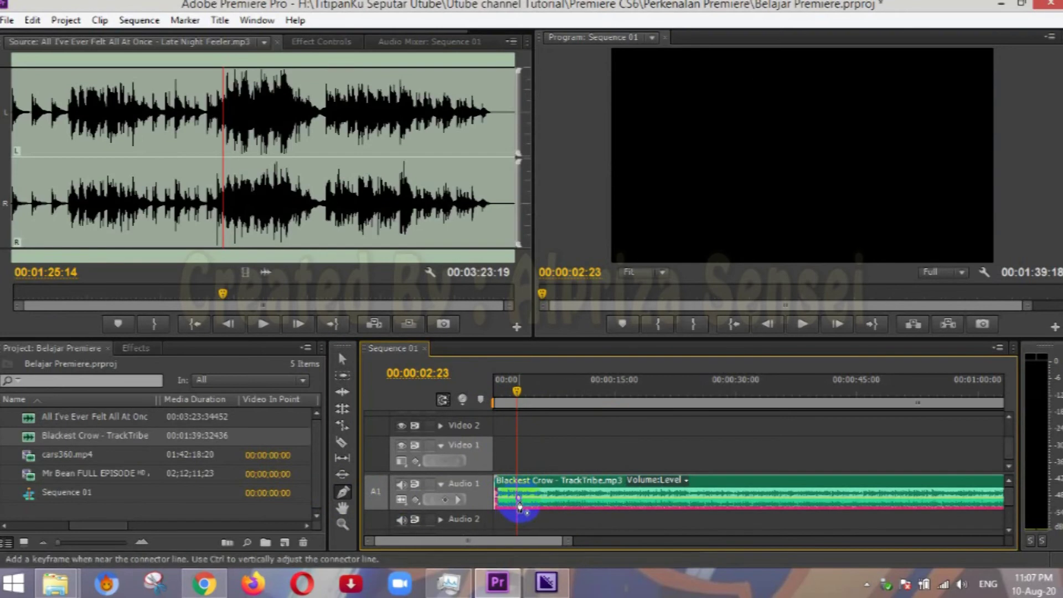
click(505, 500)
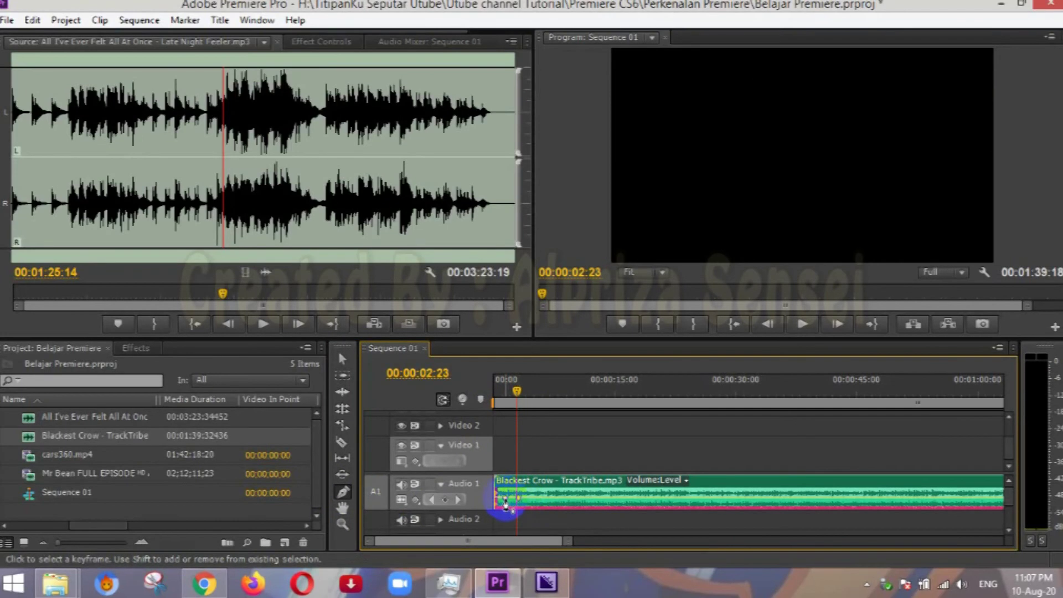
drag(505, 501, 483, 523)
Step: Play the sequence from 00:00:00:00 to hear the fade-in on Blackest Crow
drag(517, 390, 482, 397)
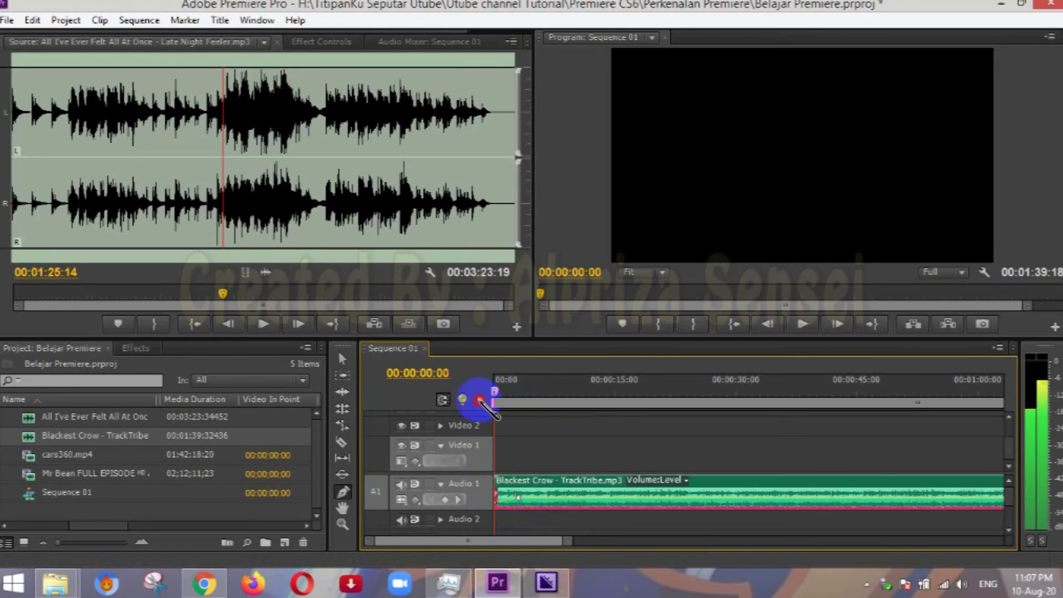
key(space)
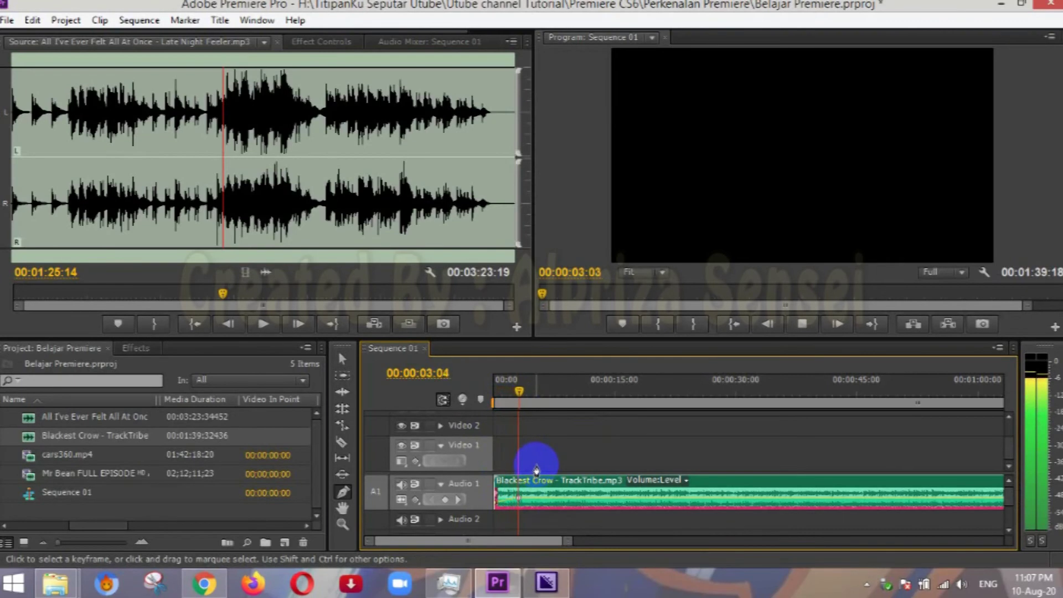
key(space)
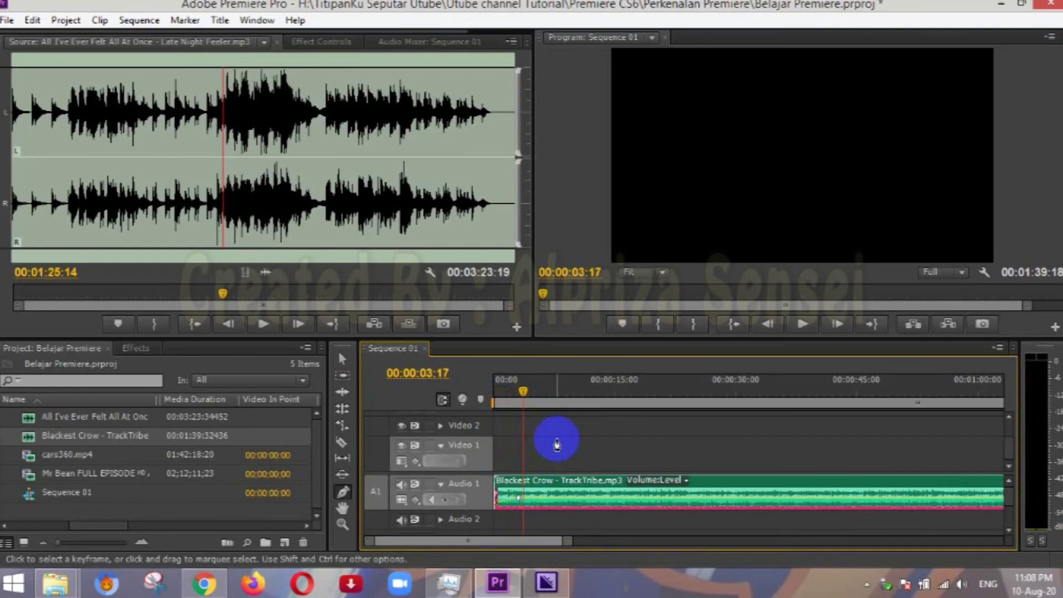
Step: Add three more volume keyframes to Blackest Crow, shape them high, low and high up to about 00:00:15:00, and play the result
click(568, 499)
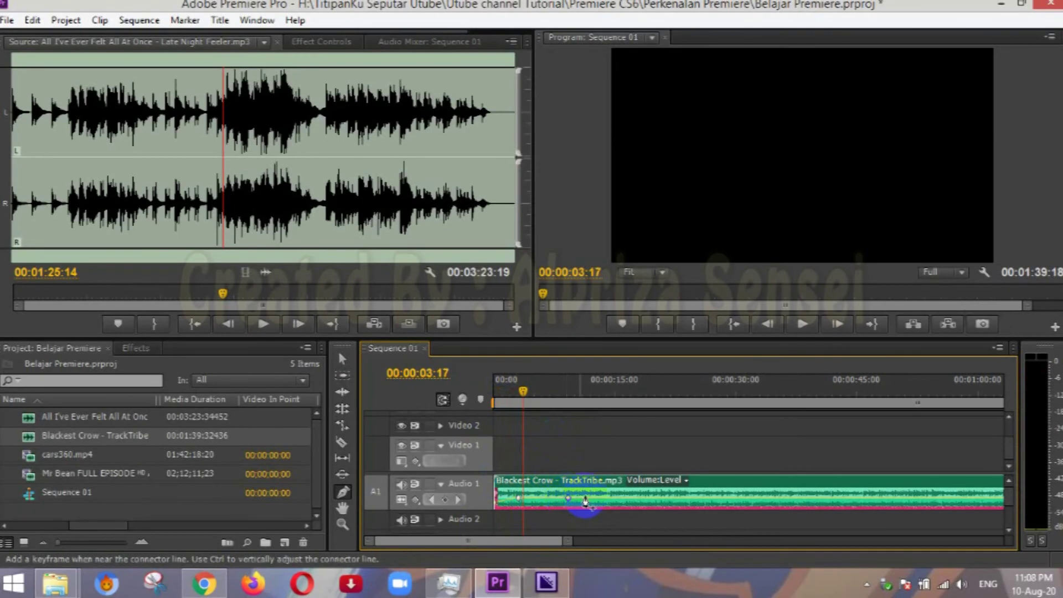
click(604, 498)
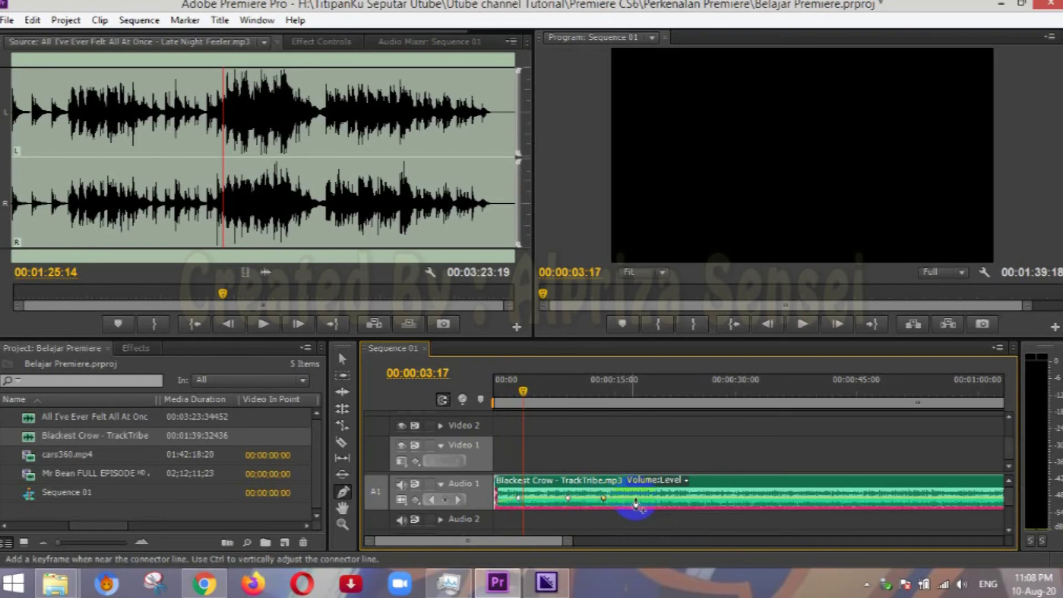
click(644, 499)
mouse_move(565, 501)
mouse_down()
mouse_move(568, 492)
mouse_move(586, 504)
mouse_up()
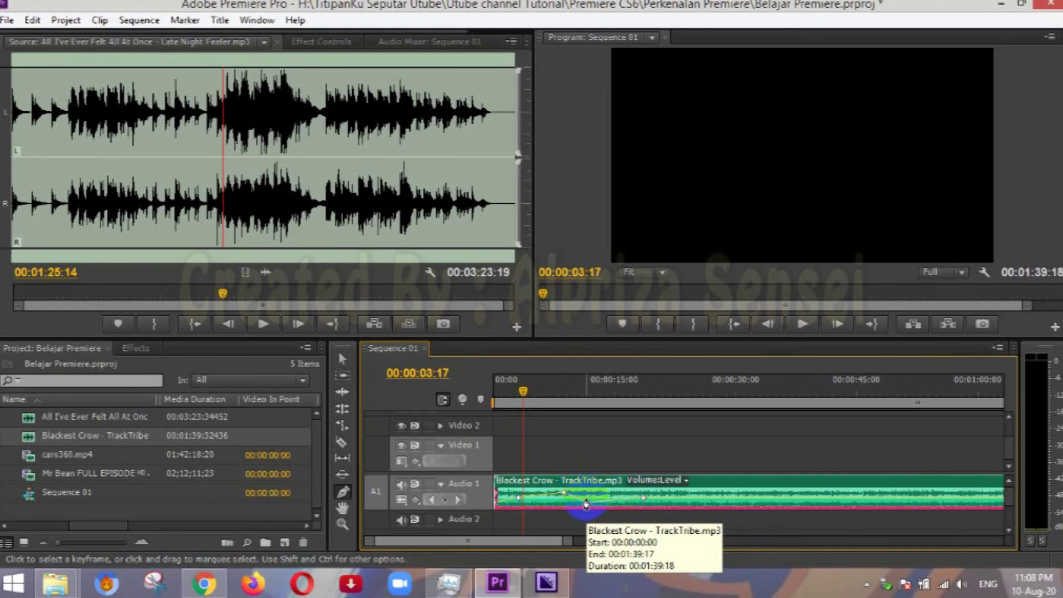
drag(586, 504, 586, 502)
click(653, 504)
drag(647, 504, 618, 494)
key(space)
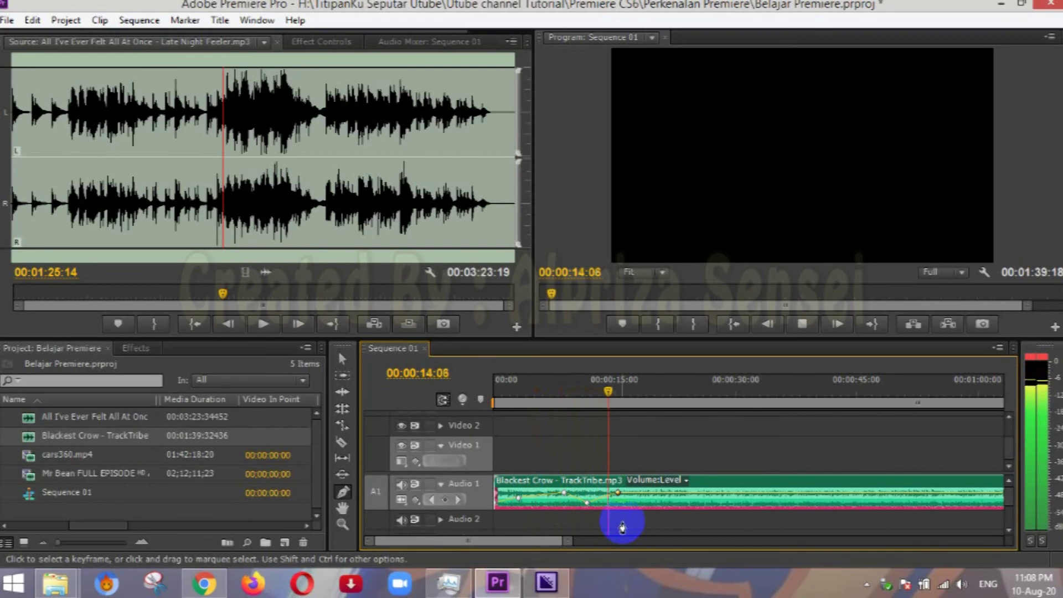
key(space)
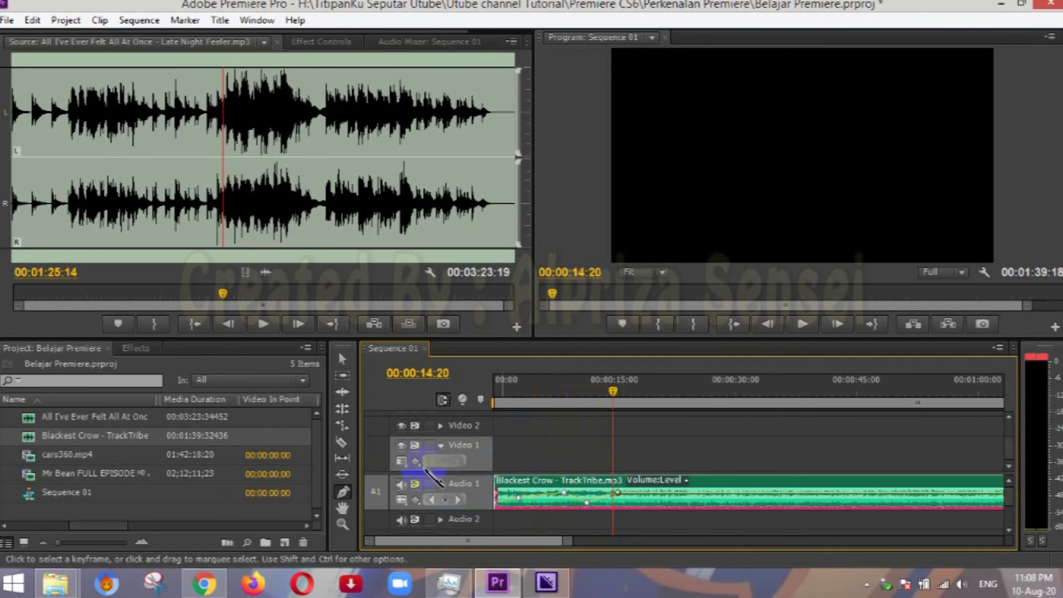
Step: Zoom the timeline out and try the Hand tool, panning past the end of Blackest Crow and back to the start of the sequence
click(347, 510)
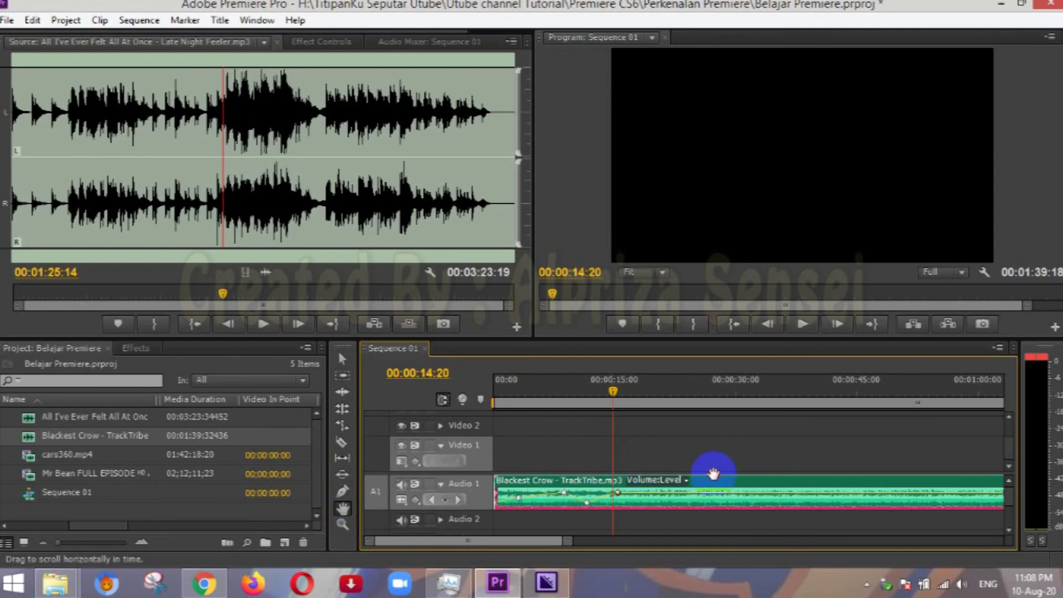
drag(567, 541, 805, 543)
drag(601, 458, 547, 473)
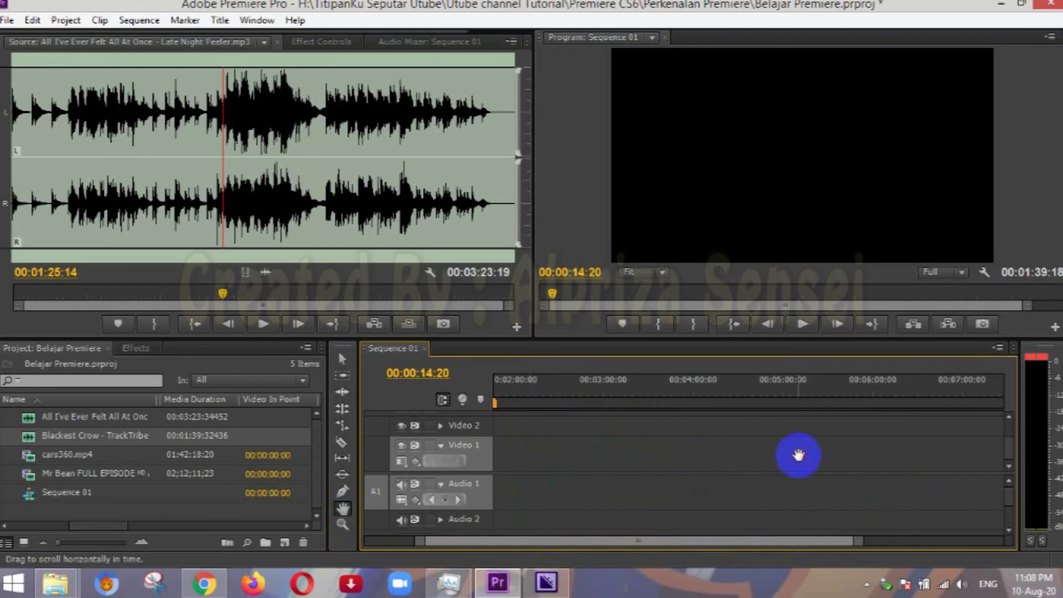
drag(797, 454, 587, 467)
drag(757, 451, 637, 542)
drag(814, 416, 1024, 487)
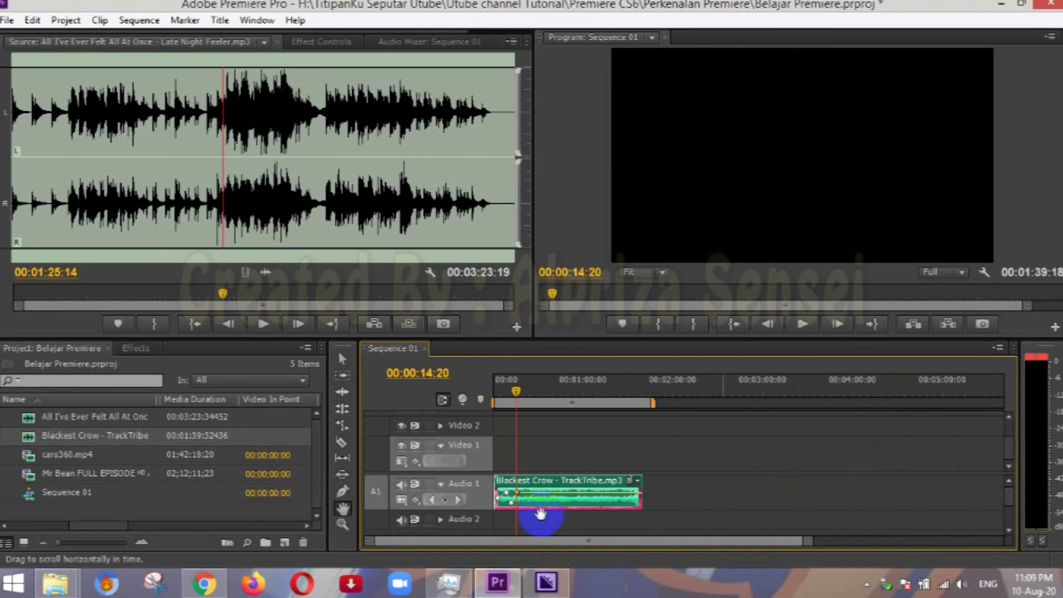
Step: Magnify the Blackest Crow clip with the Zoom tool, zoom out to show the whole clip, and return to the Selection tool
click(343, 525)
click(639, 494)
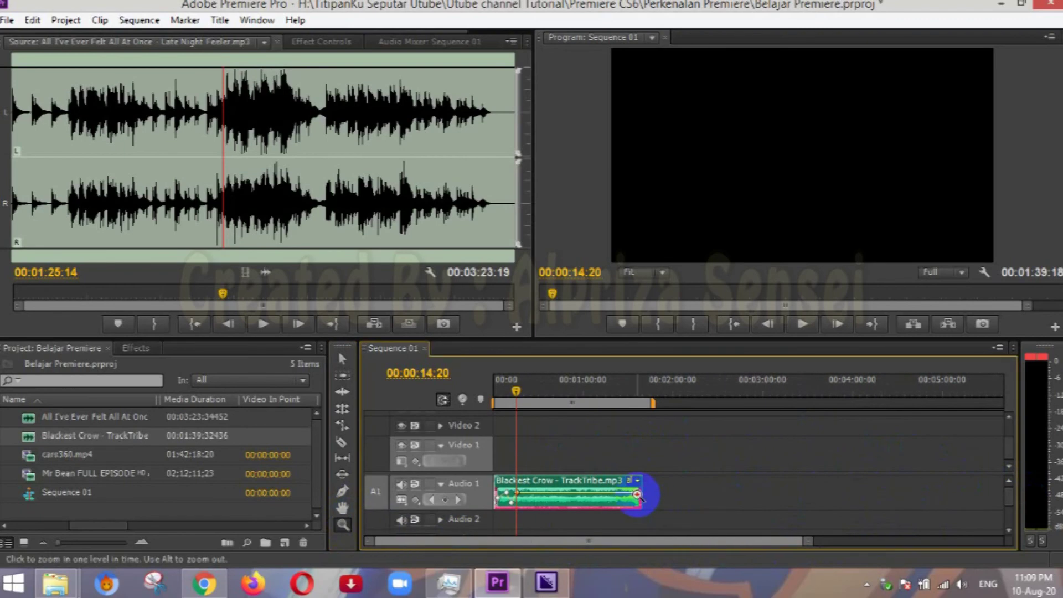
click(638, 494)
click(639, 495)
click(639, 494)
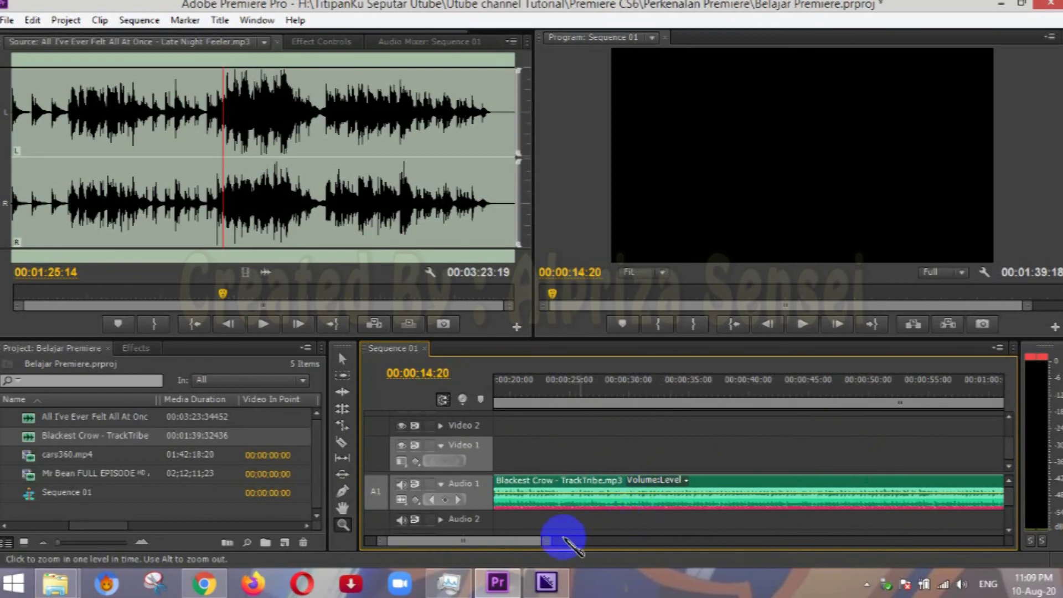
drag(543, 541, 847, 541)
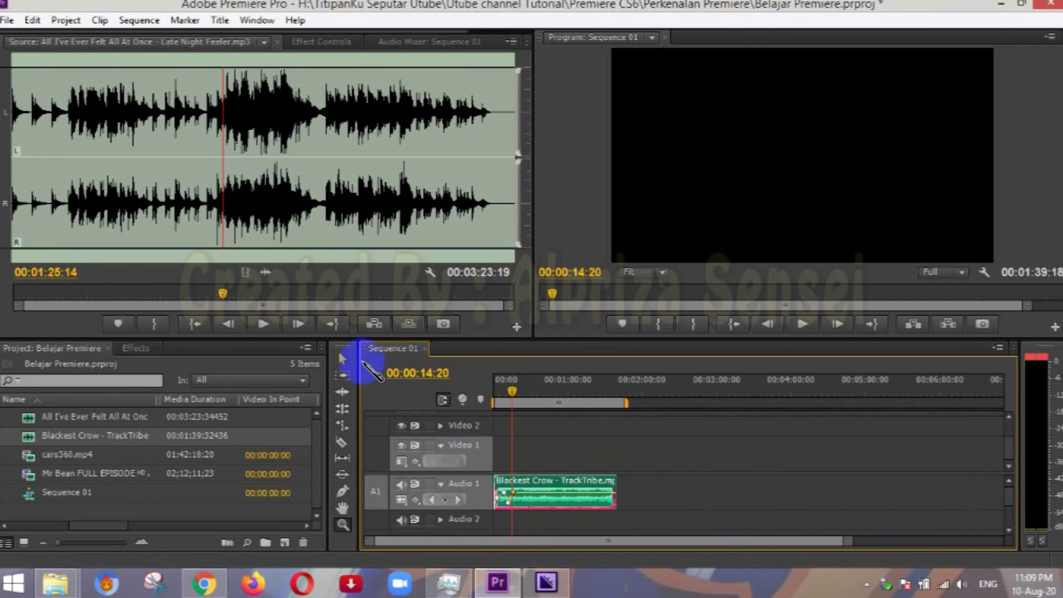
click(346, 360)
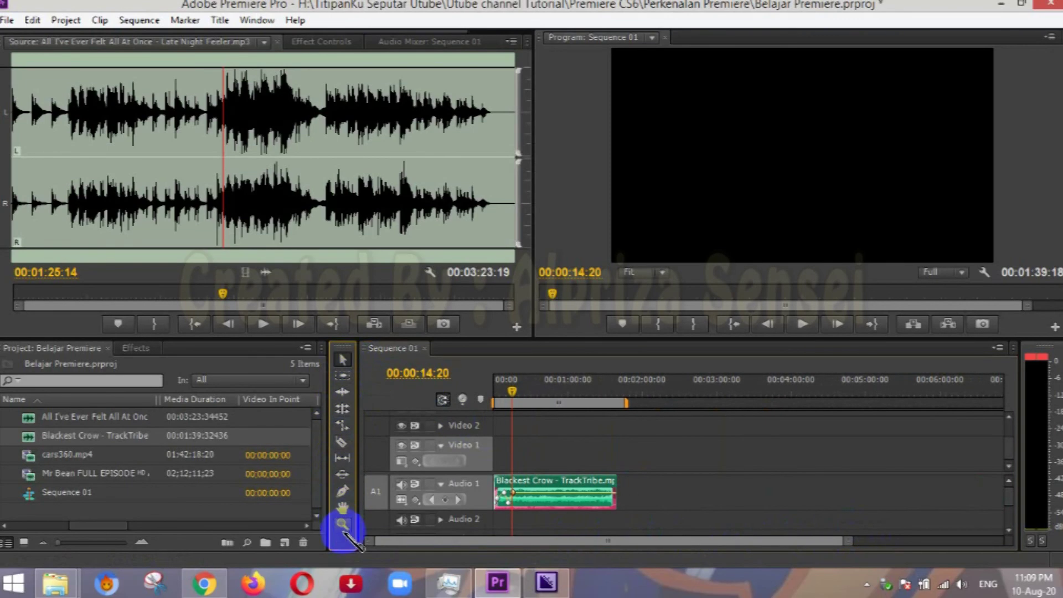
click(342, 359)
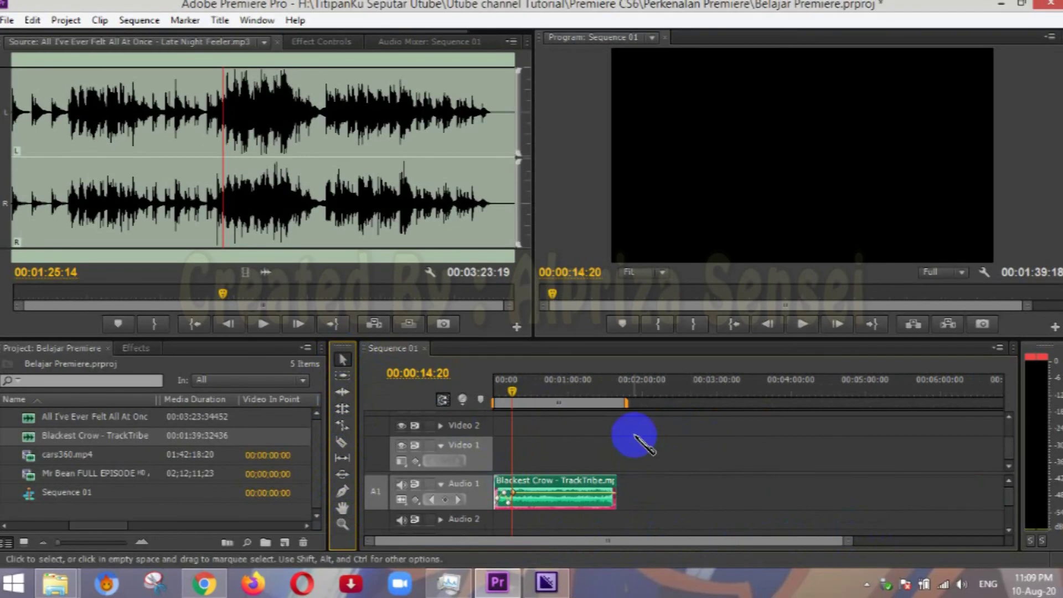